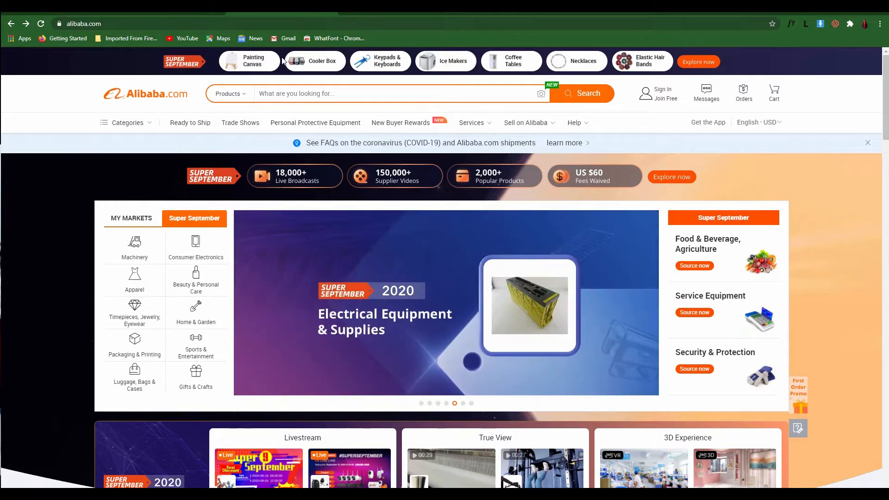
- Switch to the AliExpress site and look through the product categories offered beside its search field
{"action": "left_click", "coordinate": [346, 15]}
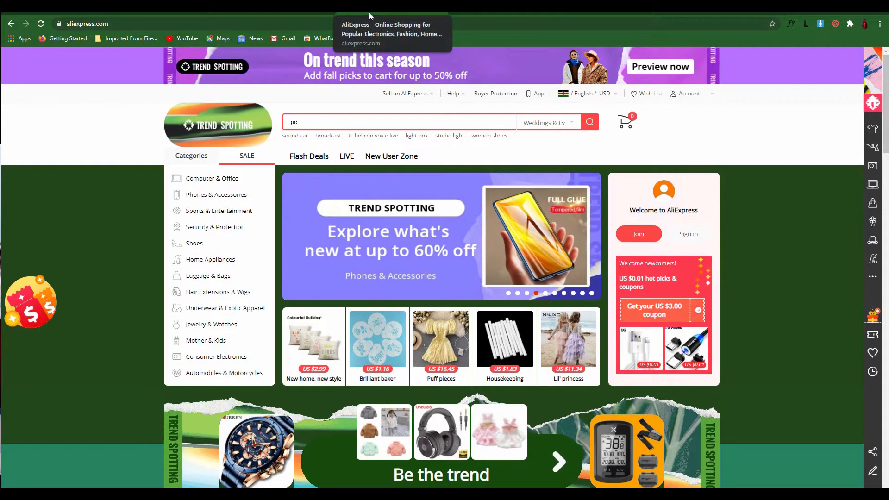
{"action": "left_click", "coordinate": [533, 129]}
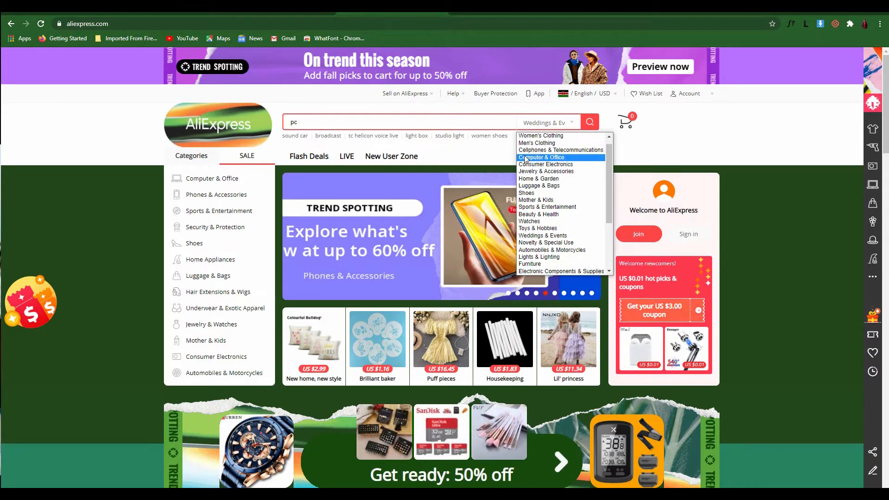
{"action": "scroll", "coordinate": [537, 219], "scroll_direction": "up", "scroll_amount": 1}
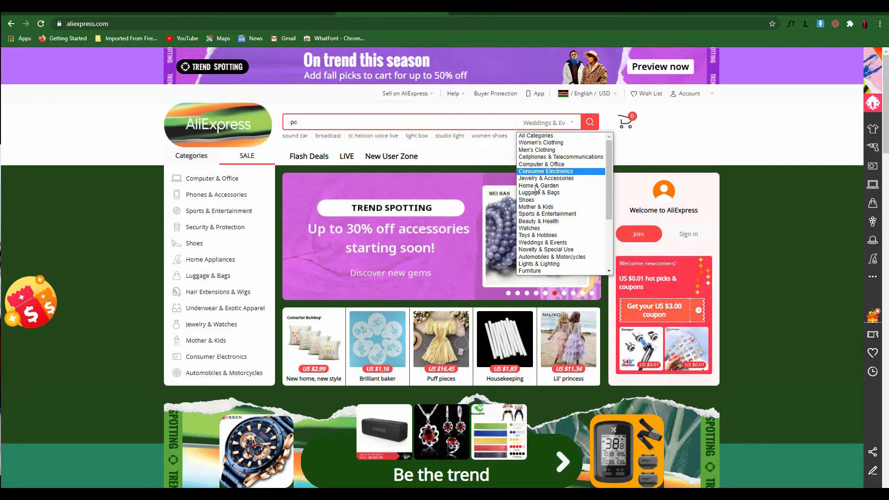
{"action": "left_click", "coordinate": [545, 243]}
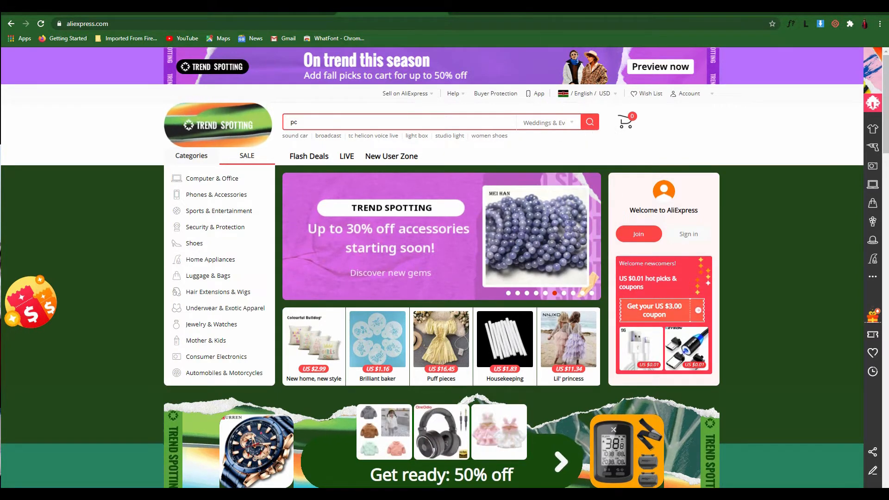
- Switch to the Amazon site and look through the departments offered beside its search field
{"action": "left_click", "coordinate": [504, 6]}
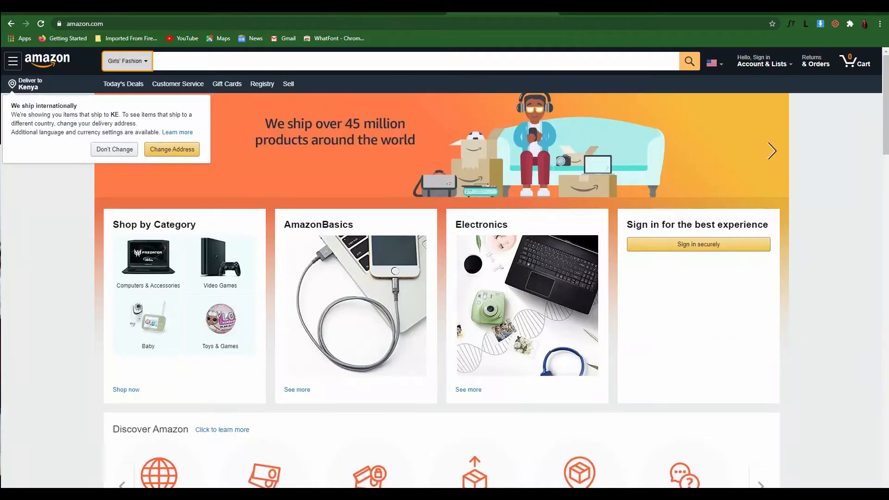
{"action": "left_click", "coordinate": [134, 61]}
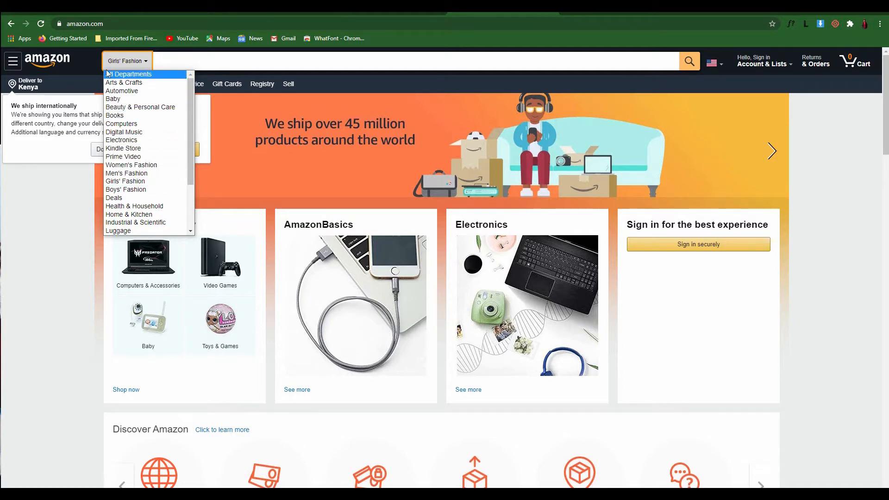
{"action": "left_click", "coordinate": [61, 63]}
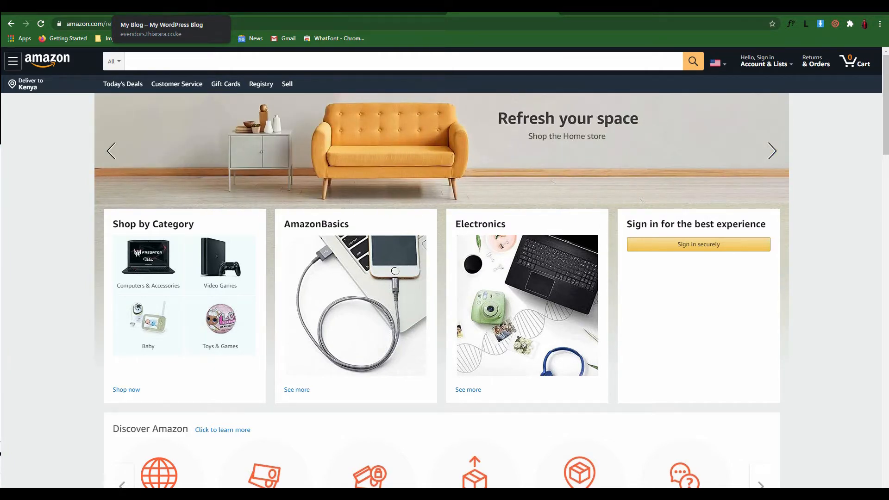
- Switch to the WordPress cosmetics site, look over its home page and open its admin dashboard
{"action": "left_click", "coordinate": [172, 5]}
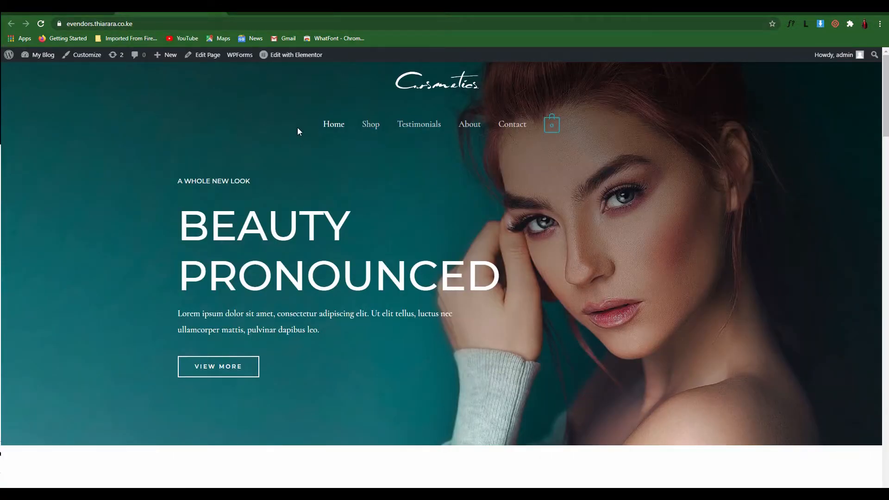
{"action": "scroll", "coordinate": [295, 141], "scroll_direction": "down", "scroll_amount": 2}
{"action": "scroll", "coordinate": [351, 155], "scroll_direction": "up", "scroll_amount": 2}
{"action": "left_click", "coordinate": [40, 24]}
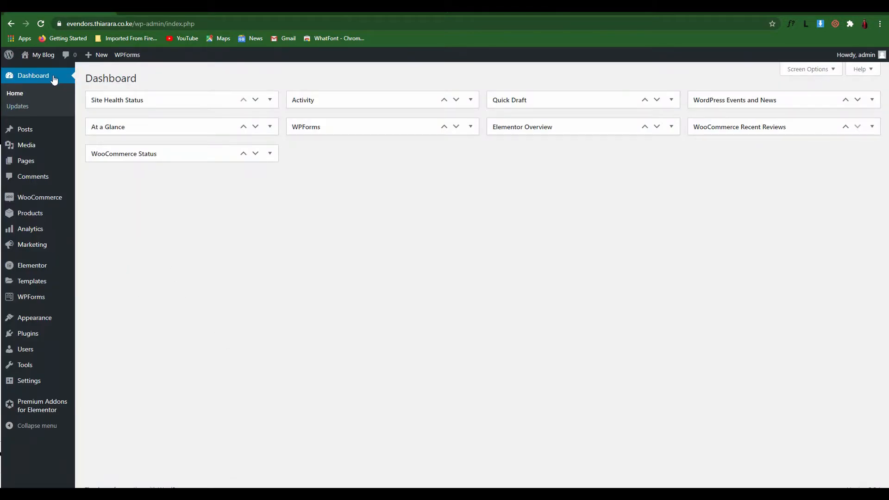
- Search for "elementor" among the plugins to add and install Elementor – Header, Footer & Blocks Template
{"action": "mouse_move", "coordinate": [74, 327]}
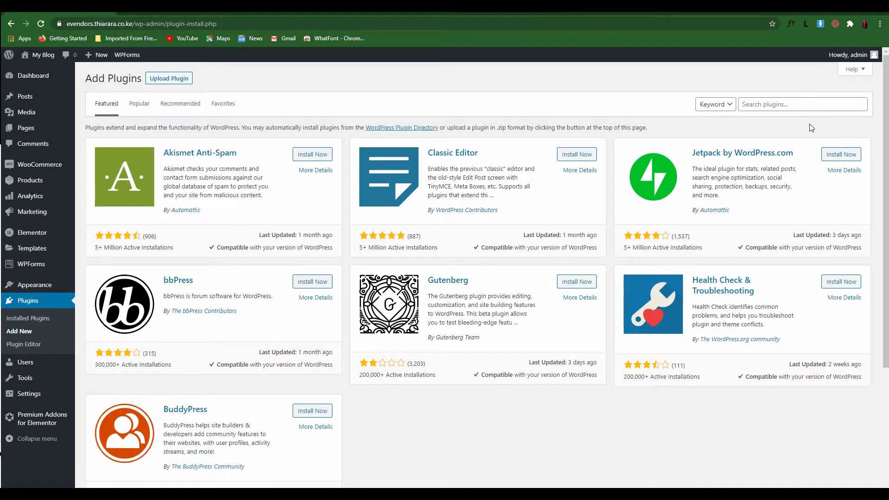
{"action": "left_click", "coordinate": [789, 104]}
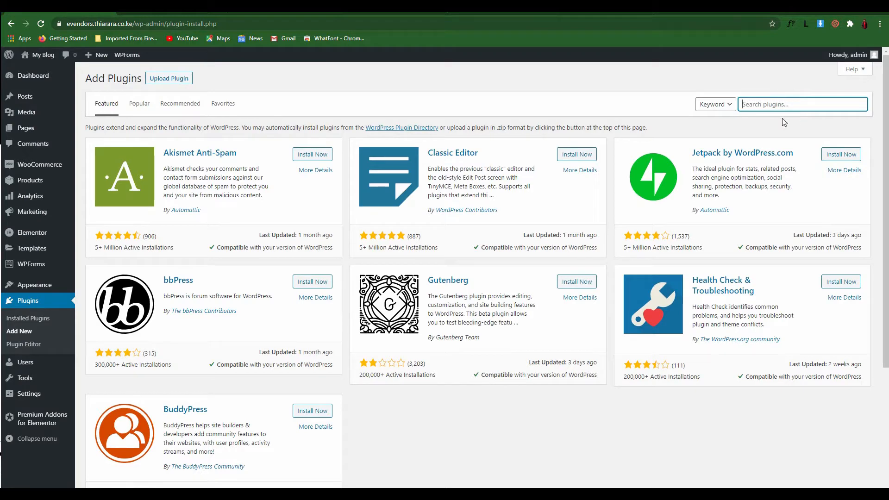
{"action": "type", "text": "elementor"}
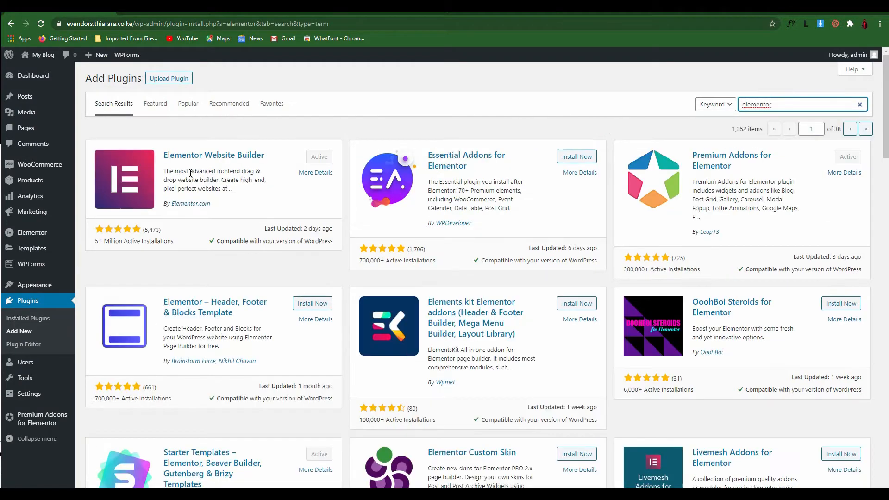
{"action": "left_click_drag", "start_coordinate": [268, 156], "coordinate": [167, 152]}
{"action": "left_click", "coordinate": [213, 138]}
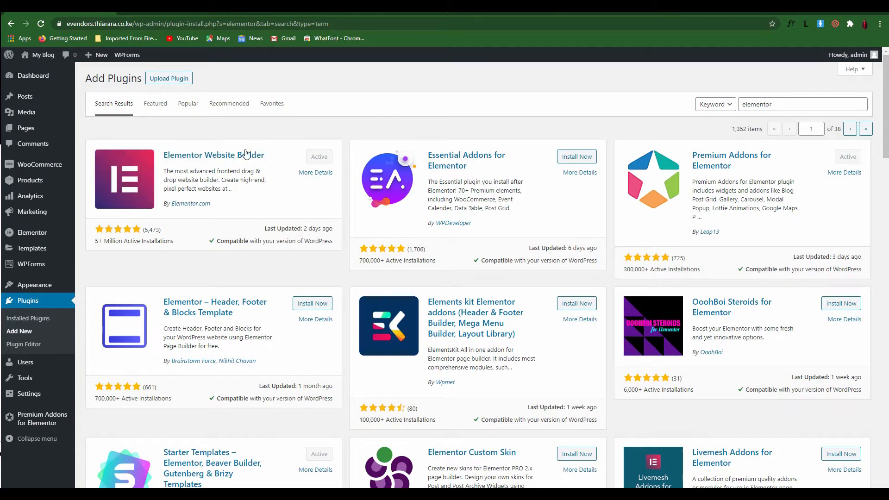
{"action": "left_click_drag", "start_coordinate": [265, 157], "coordinate": [165, 159]}
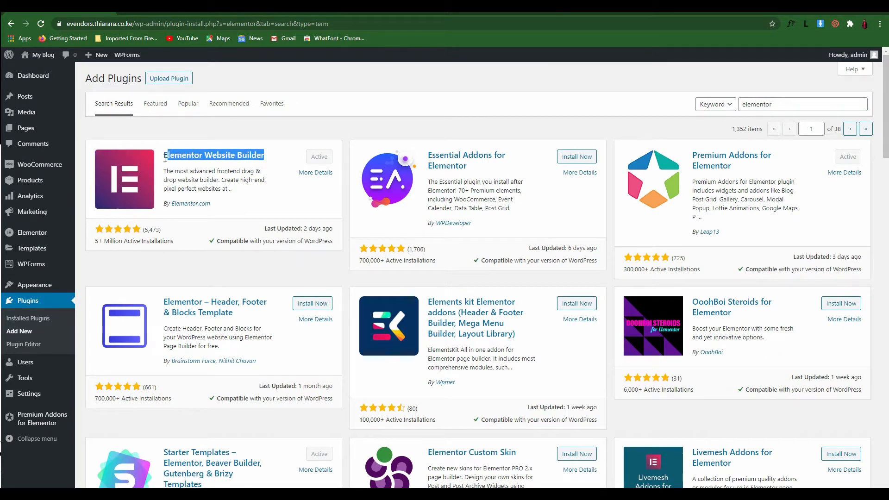
{"action": "left_click", "coordinate": [231, 134]}
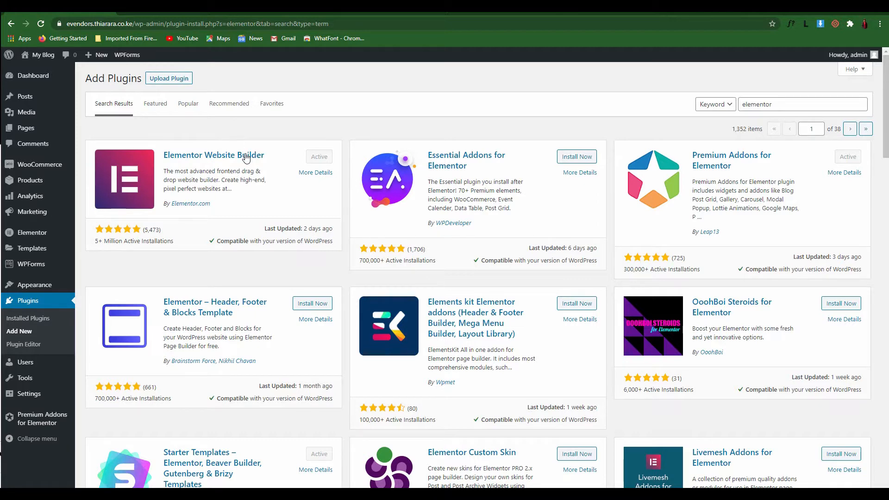
{"action": "left_click_drag", "start_coordinate": [164, 302], "coordinate": [264, 316]}
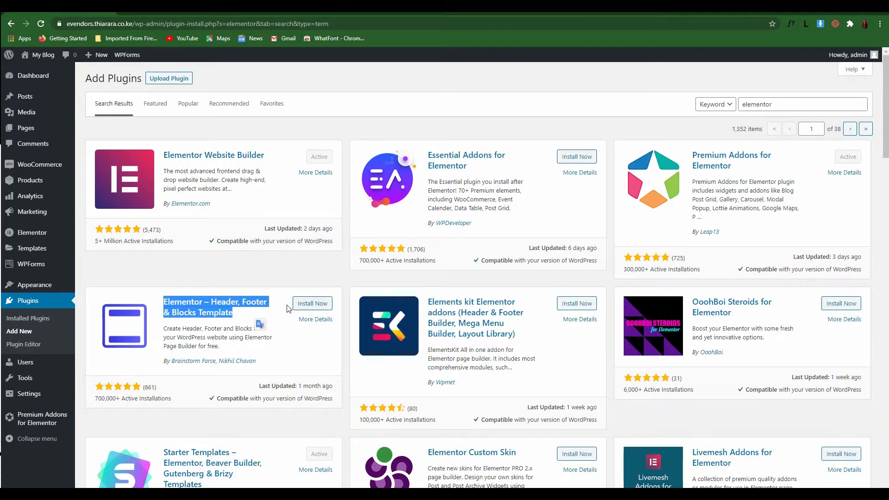
{"action": "left_click", "coordinate": [303, 304]}
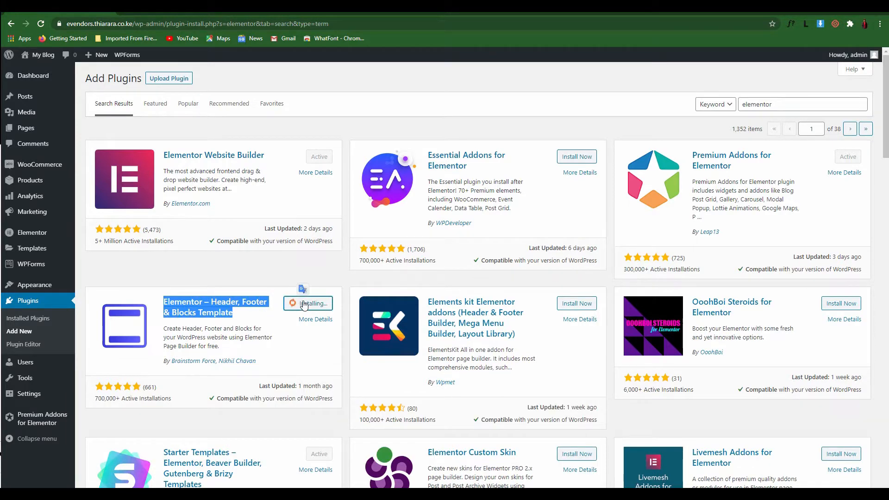
- Search the plugins for "elementor plus" and install Elements Plus! by The CSSIgniter Team
{"action": "left_click", "coordinate": [776, 108]}
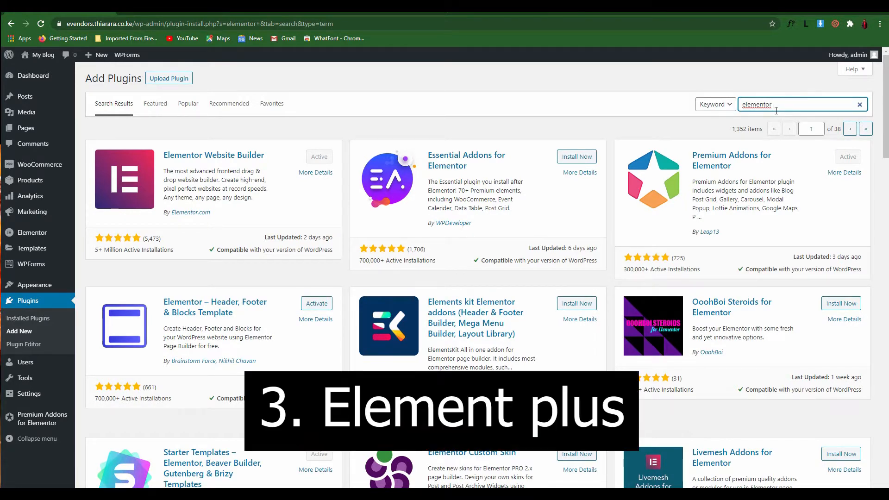
{"action": "type", "text": "plus"}
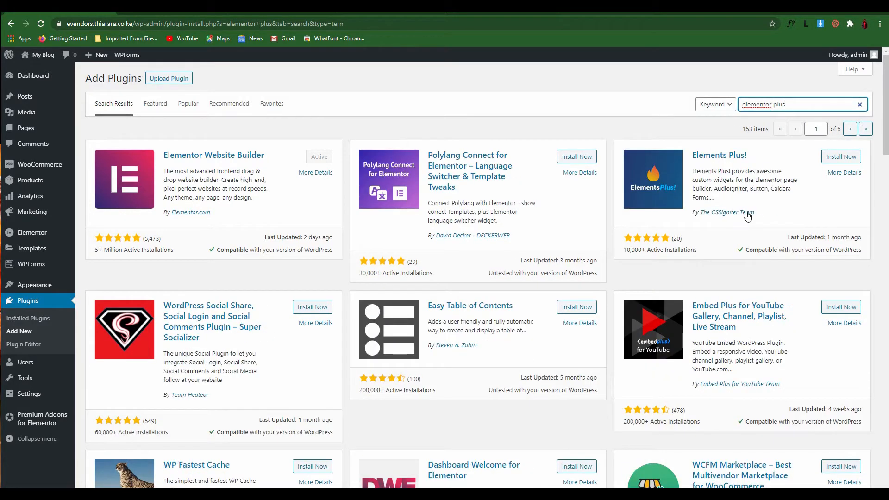
{"action": "left_click_drag", "start_coordinate": [760, 213], "coordinate": [708, 213]}
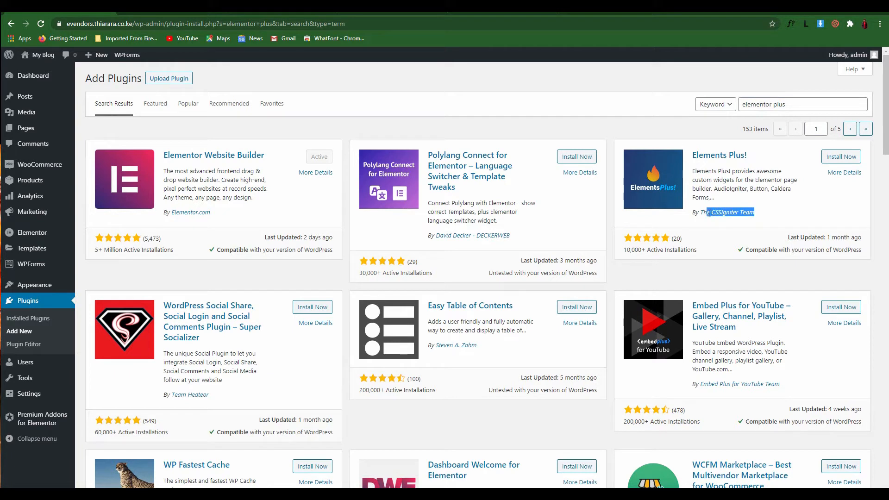
{"action": "left_click", "coordinate": [756, 227]}
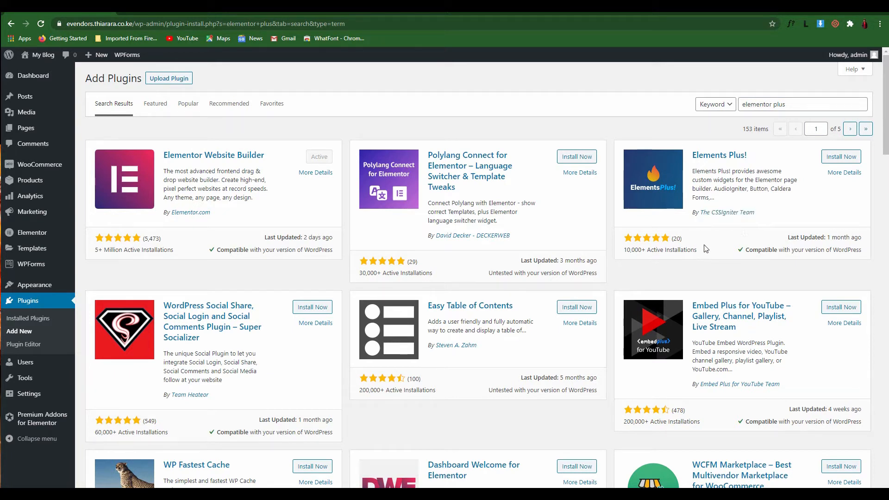
{"action": "left_click_drag", "start_coordinate": [705, 249], "coordinate": [630, 250]}
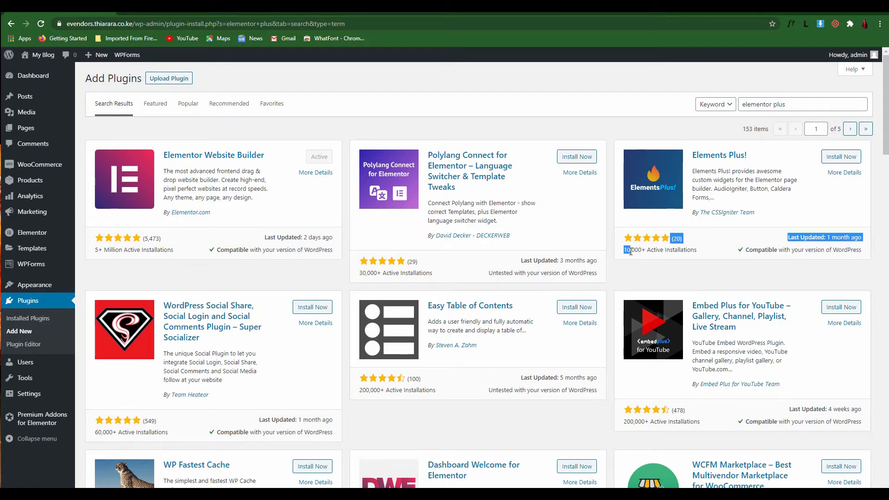
{"action": "left_click", "coordinate": [685, 250]}
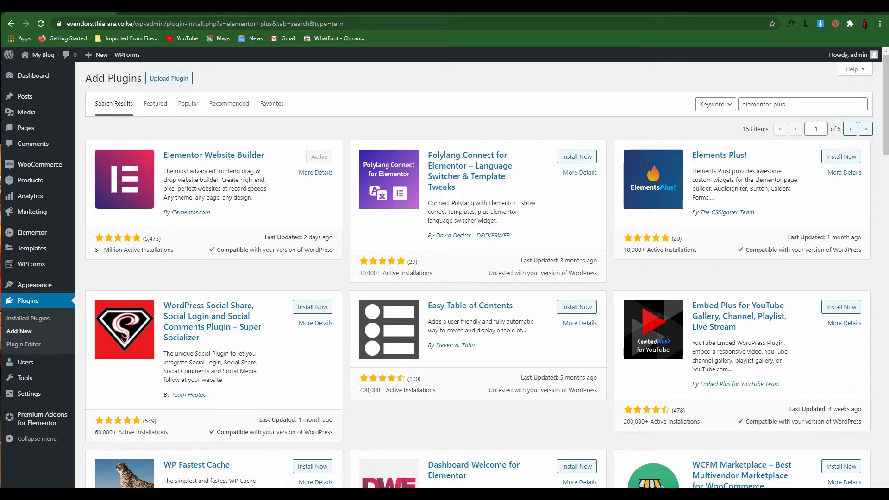
{"action": "left_click", "coordinate": [845, 159]}
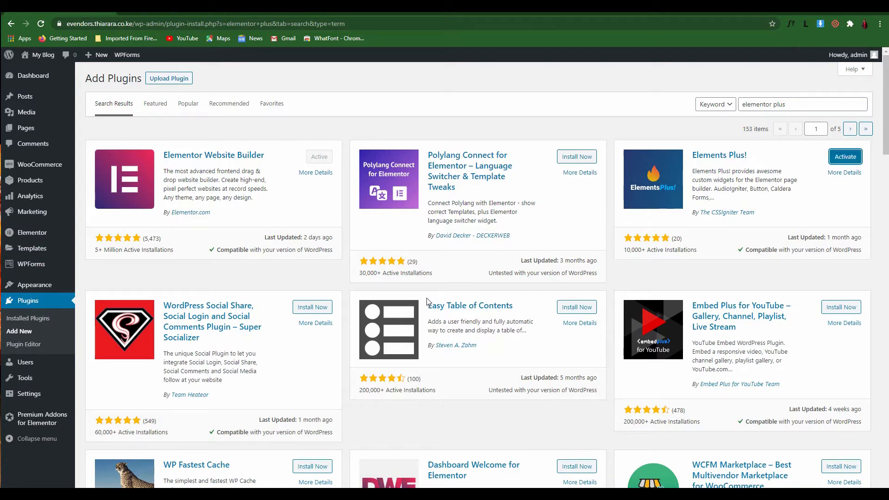
- Activate the Elementor - Header, Footer & Blocks and Elements Plus! plugins from the list of installed plugins
{"action": "left_click", "coordinate": [28, 321]}
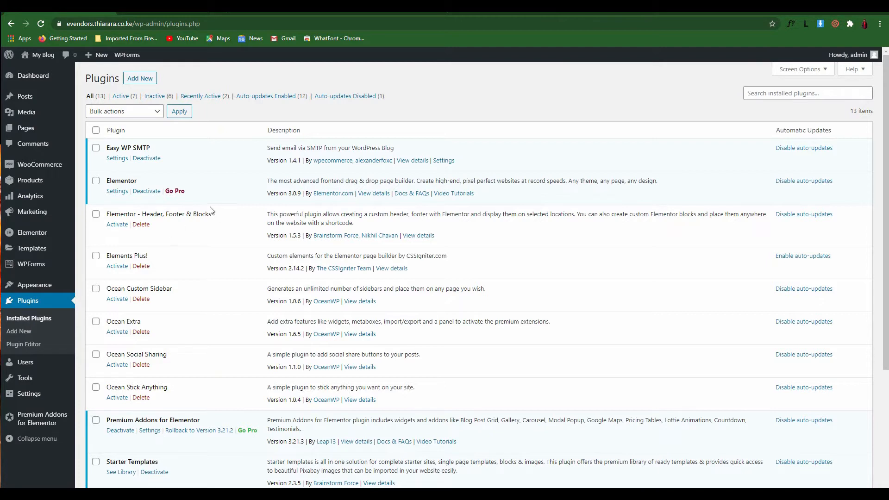
{"action": "double_click", "coordinate": [121, 190]}
{"action": "left_click_drag", "start_coordinate": [137, 181], "coordinate": [110, 186]}
{"action": "left_click", "coordinate": [118, 225]}
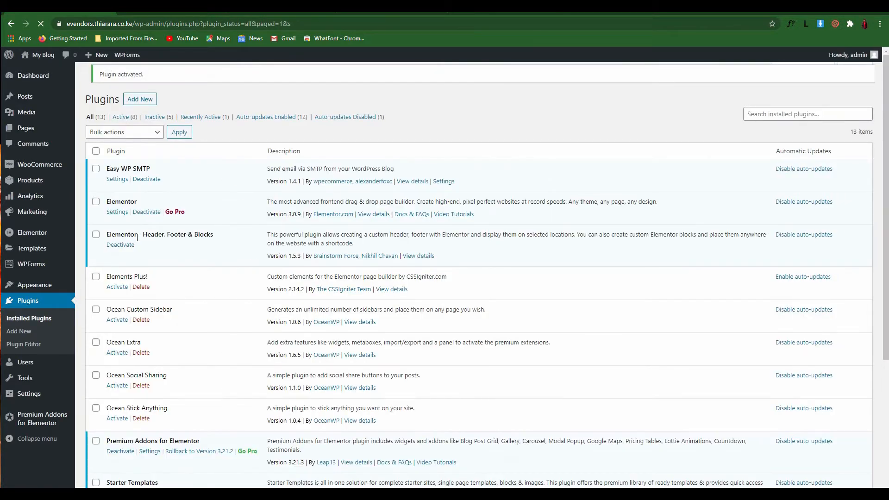
{"action": "left_click", "coordinate": [116, 295]}
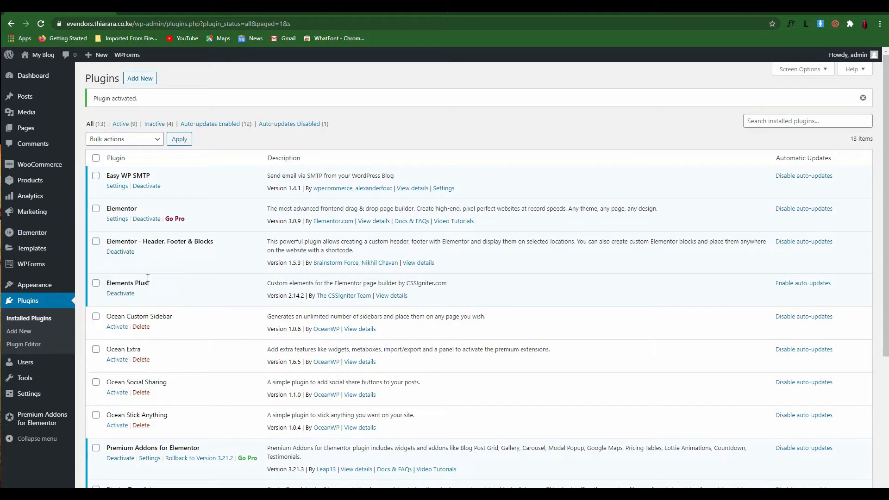
{"action": "left_click_drag", "start_coordinate": [157, 283], "coordinate": [111, 282]}
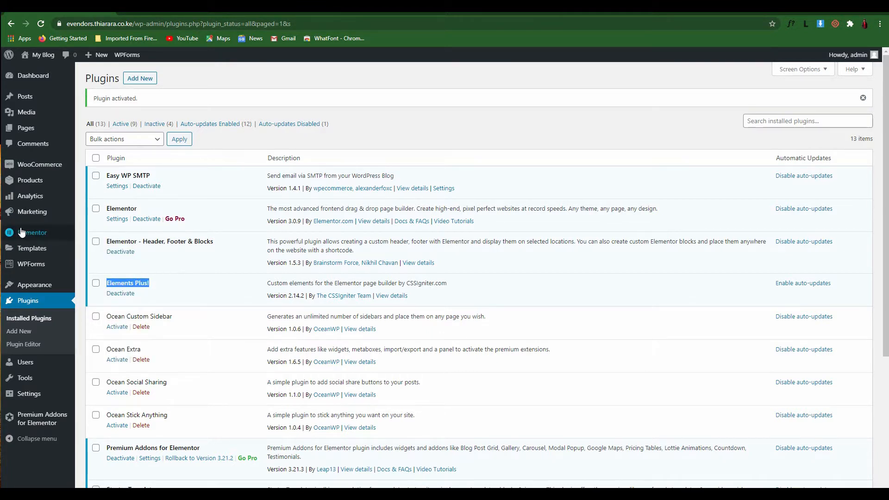
- Enable the Search Plus! element in Elementor's Elements Plus! settings and save the changes
{"action": "mouse_move", "coordinate": [30, 235]}
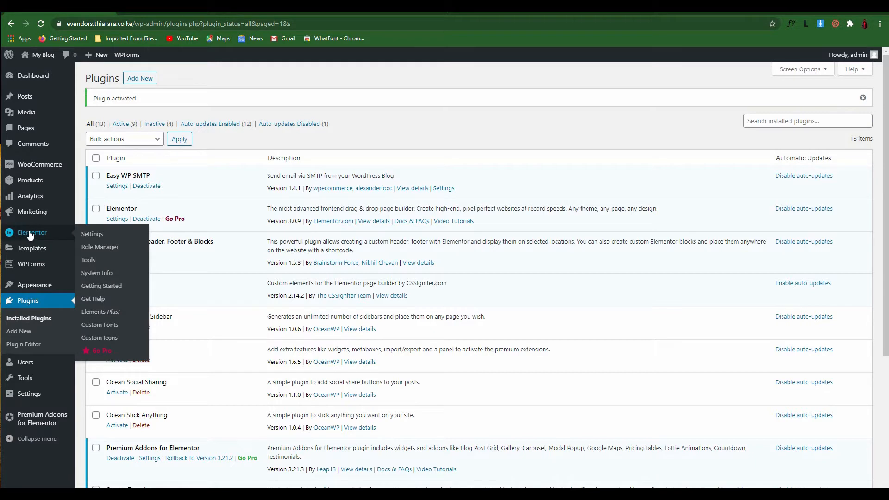
{"action": "left_click", "coordinate": [97, 313]}
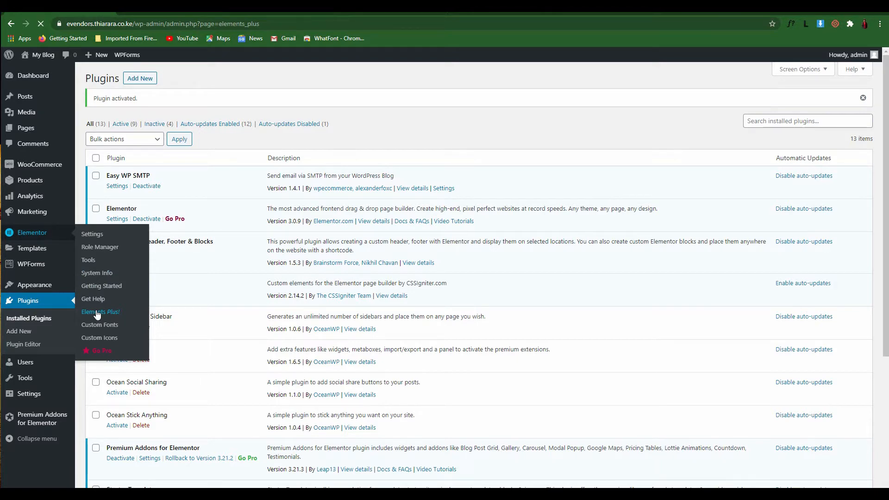
{"action": "scroll", "coordinate": [445, 231], "scroll_direction": "down", "scroll_amount": 6}
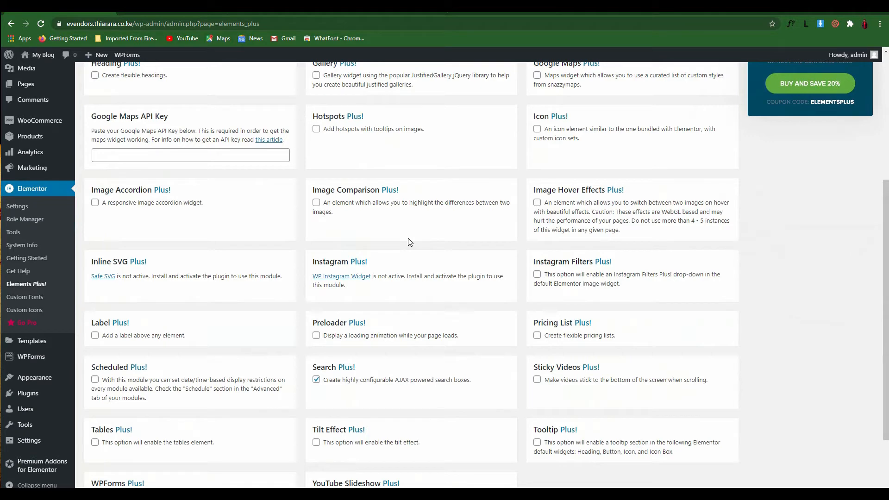
{"action": "scroll", "coordinate": [410, 252], "scroll_direction": "down", "scroll_amount": 2}
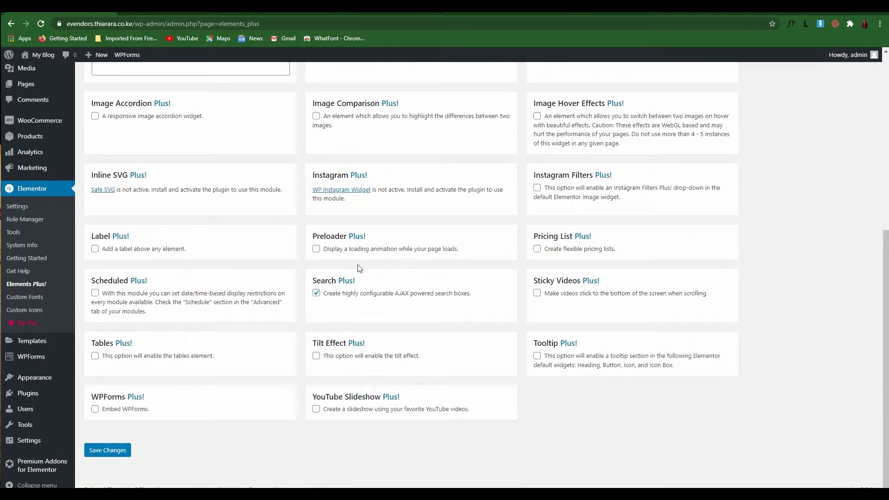
{"action": "left_click", "coordinate": [316, 293]}
{"action": "left_click_drag", "start_coordinate": [357, 281], "coordinate": [314, 281]}
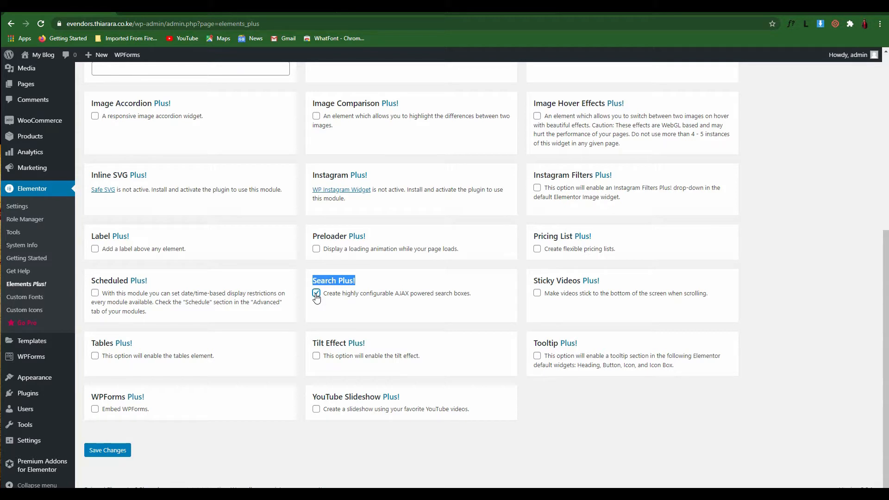
{"action": "left_click", "coordinate": [107, 448]}
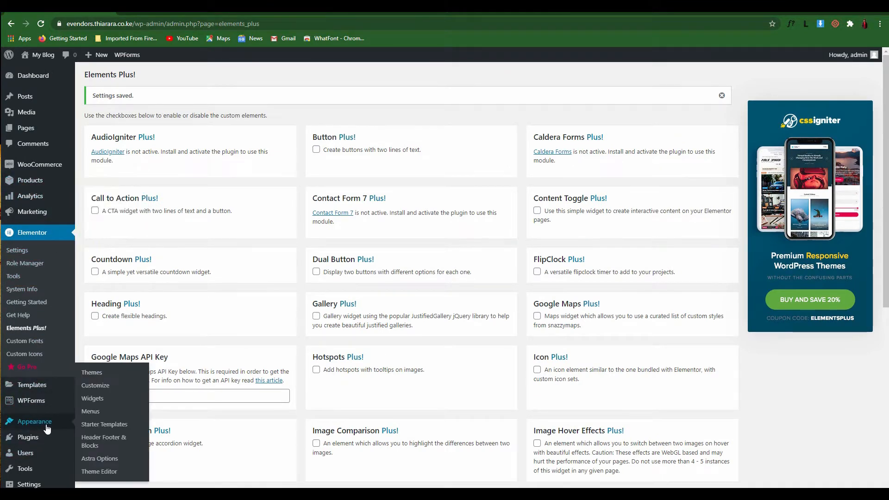
- Open the list of Elementor Header Footer & Blocks templates
{"action": "scroll", "coordinate": [40, 427], "scroll_direction": "down", "scroll_amount": 5}
{"action": "mouse_move", "coordinate": [44, 384]}
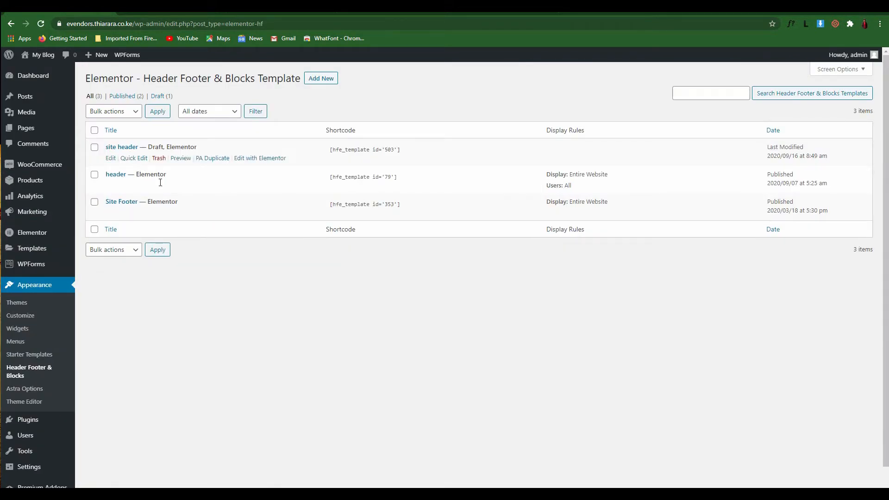
- Move all existing header and footer templates to the trash and add a new template titled "header"
{"action": "left_click", "coordinate": [94, 130]}
{"action": "left_click", "coordinate": [124, 251]}
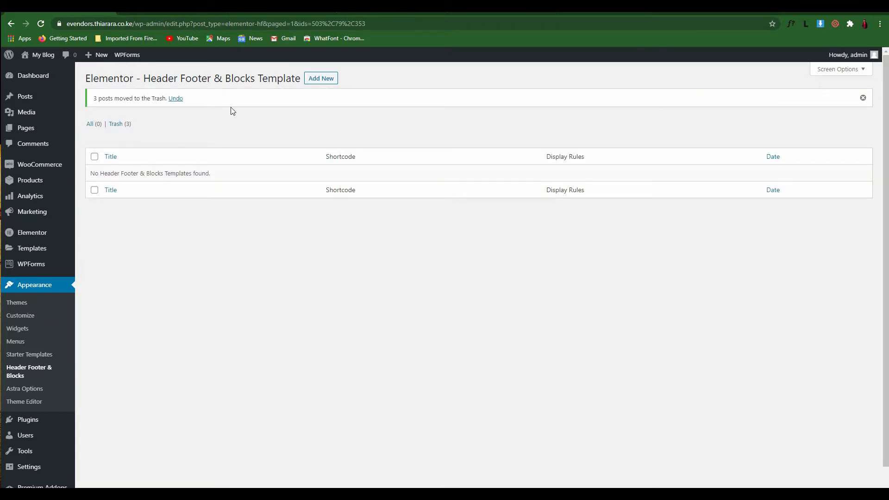
{"action": "left_click", "coordinate": [320, 79]}
{"action": "type", "text": "header"}
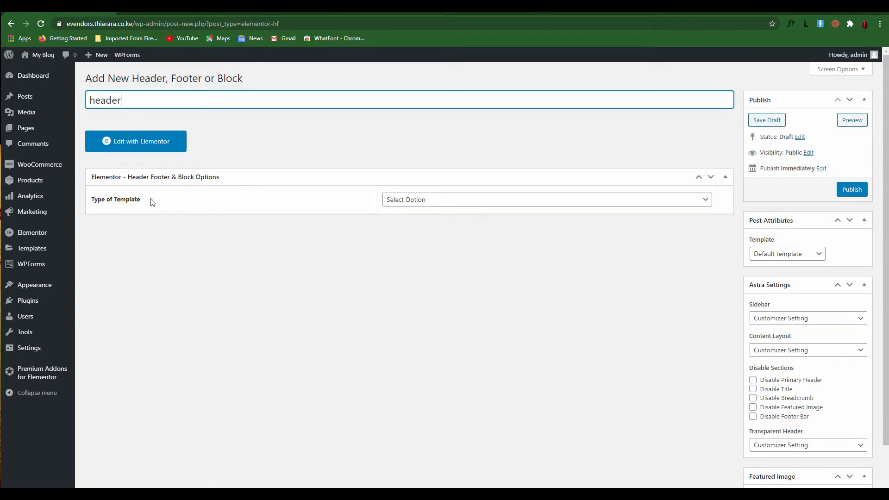
- Set the new template's type to Header and display it on the Entire Website
{"action": "left_click_drag", "start_coordinate": [151, 199], "coordinate": [94, 200]}
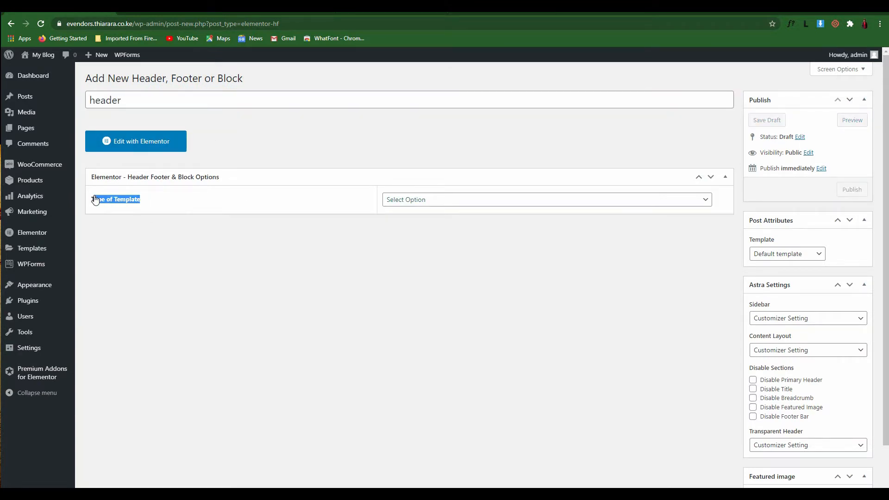
{"action": "left_click", "coordinate": [422, 200]}
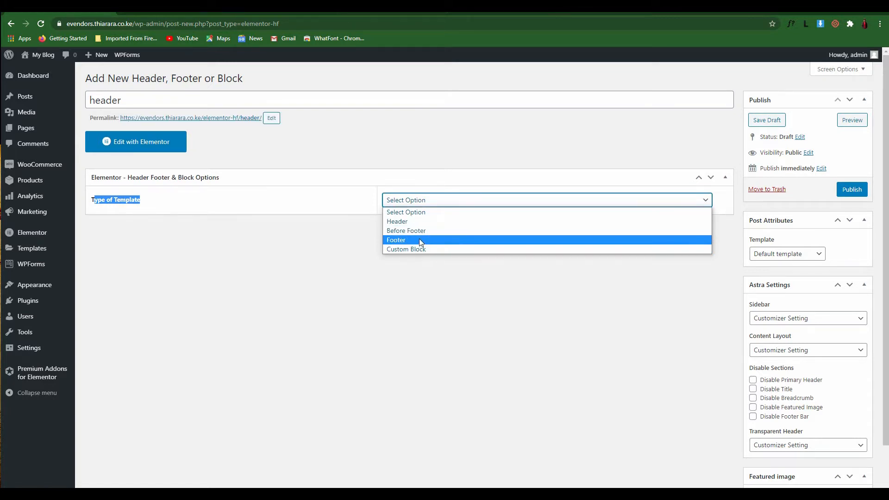
{"action": "left_click", "coordinate": [398, 221]}
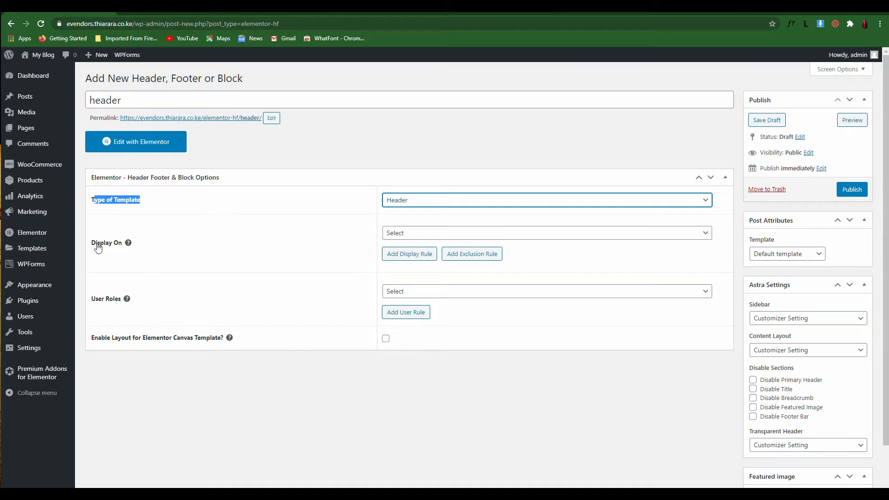
{"action": "left_click", "coordinate": [419, 235]}
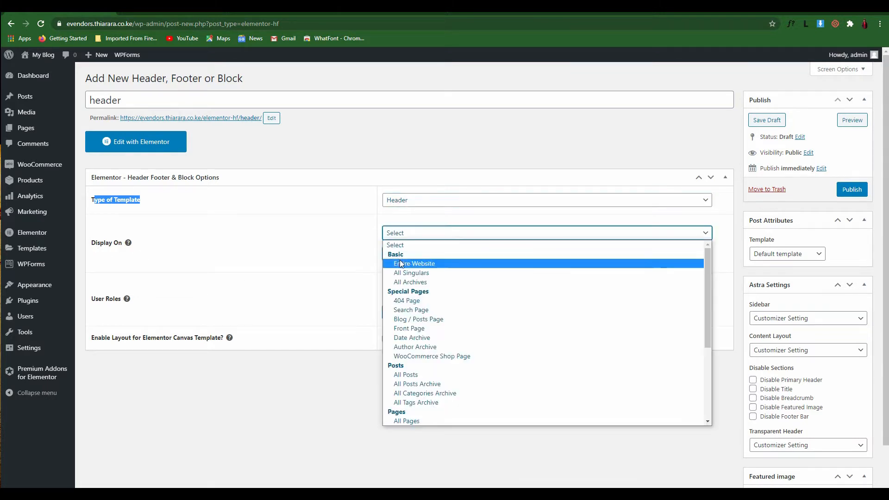
{"action": "left_click", "coordinate": [403, 263]}
{"action": "left_click", "coordinate": [425, 237]}
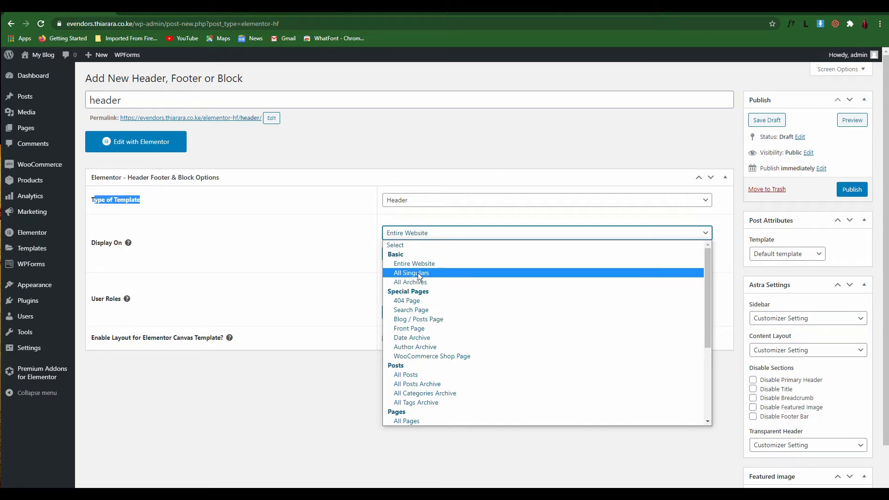
{"action": "left_click", "coordinate": [436, 264]}
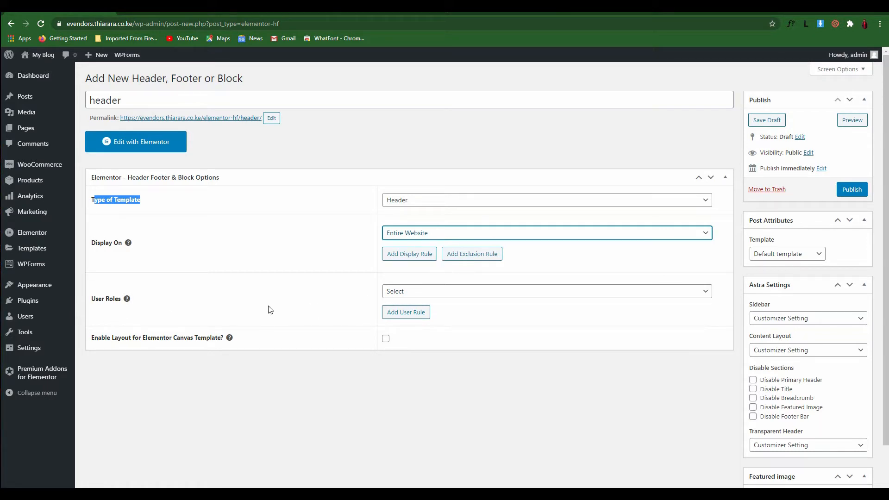
- Set the header template's user roles to All and enable its layout for the Elementor Canvas Template
{"action": "left_click", "coordinate": [425, 295]}
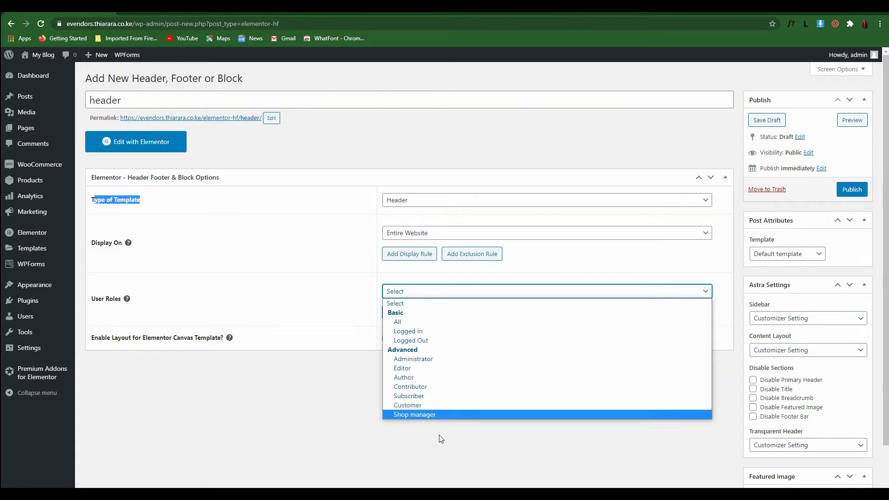
{"action": "left_click", "coordinate": [278, 299]}
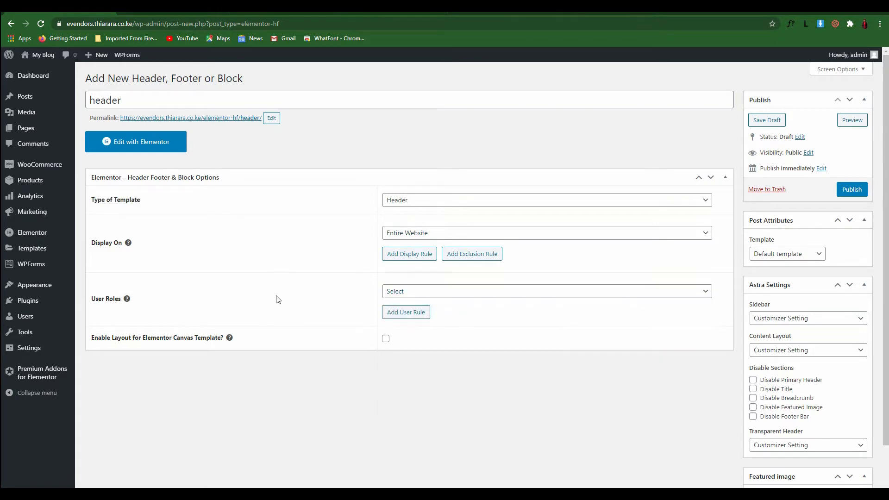
{"action": "left_click", "coordinate": [418, 295]}
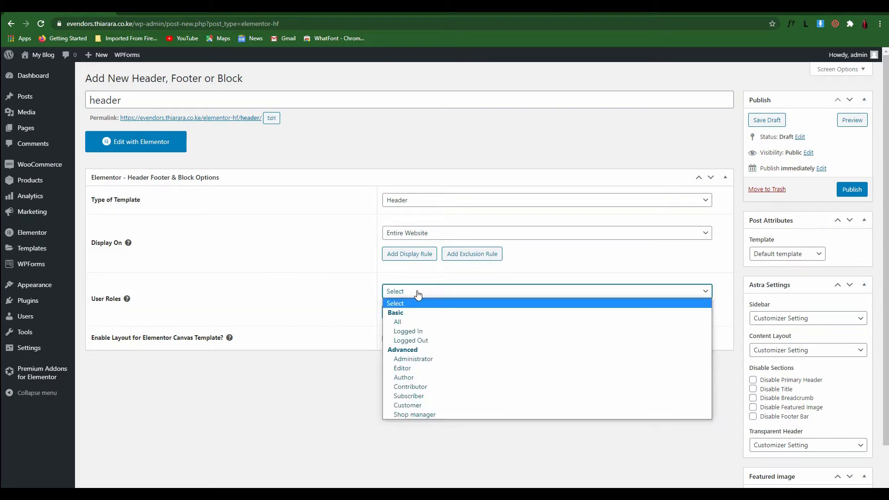
{"action": "left_click", "coordinate": [407, 321]}
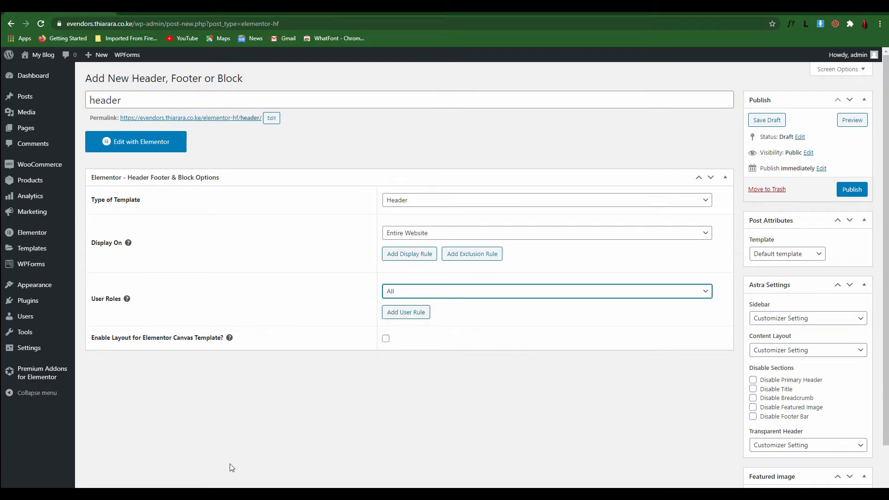
{"action": "left_click", "coordinate": [386, 338]}
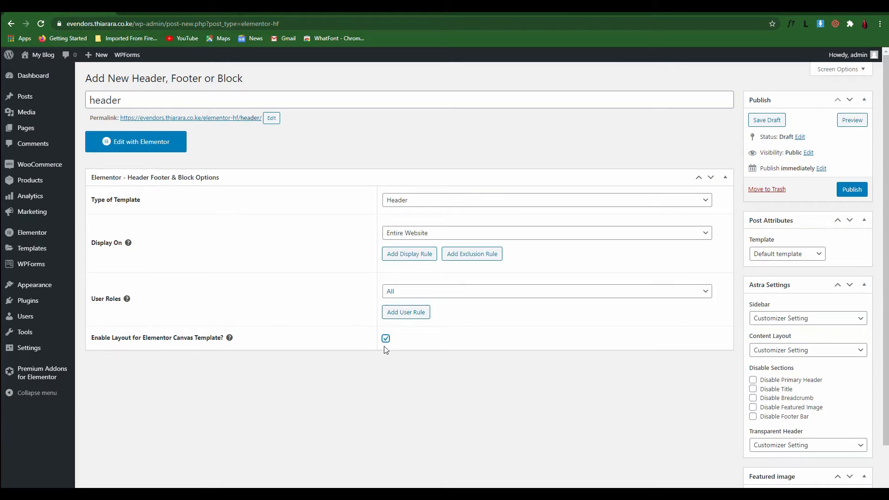
- Open the template in Elementor and add a single-column section with Full Width content
{"action": "left_click", "coordinate": [141, 143]}
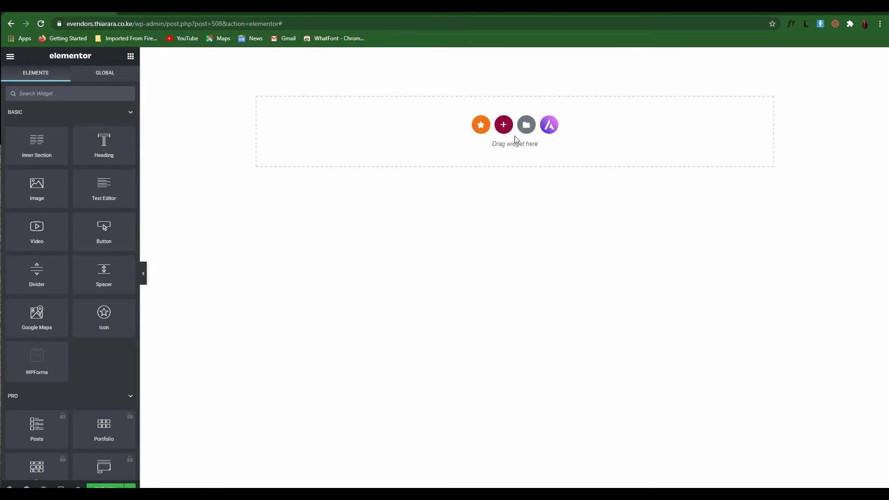
{"action": "left_click", "coordinate": [503, 125]}
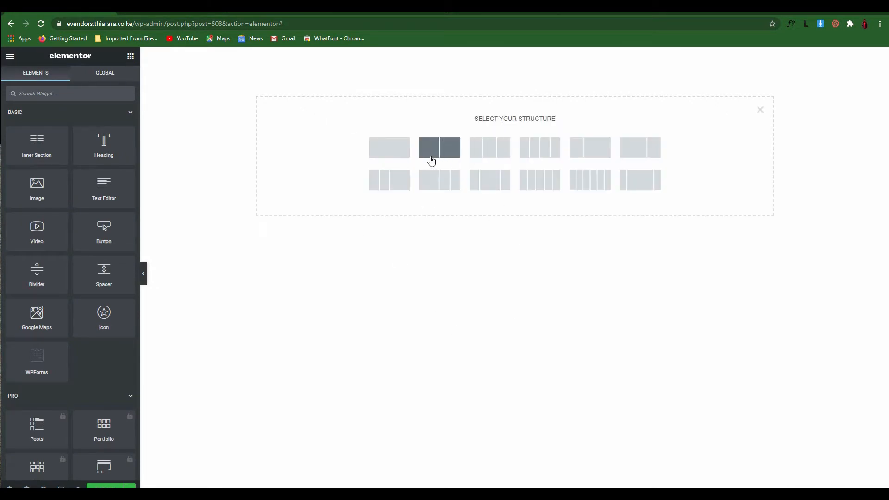
{"action": "left_click", "coordinate": [394, 158]}
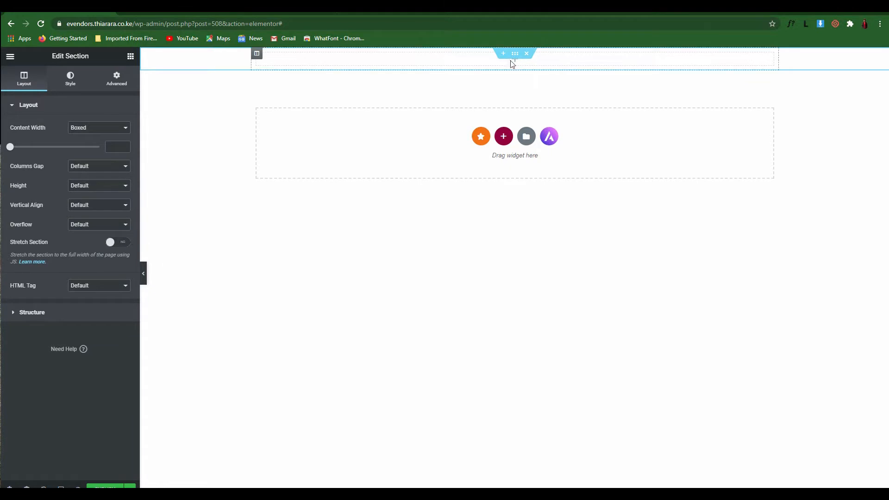
{"action": "left_click", "coordinate": [85, 129]}
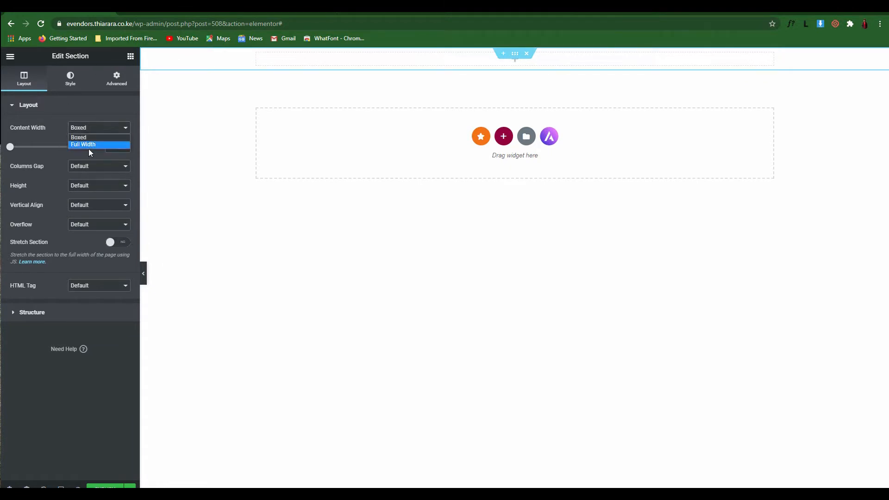
{"action": "left_click", "coordinate": [91, 145]}
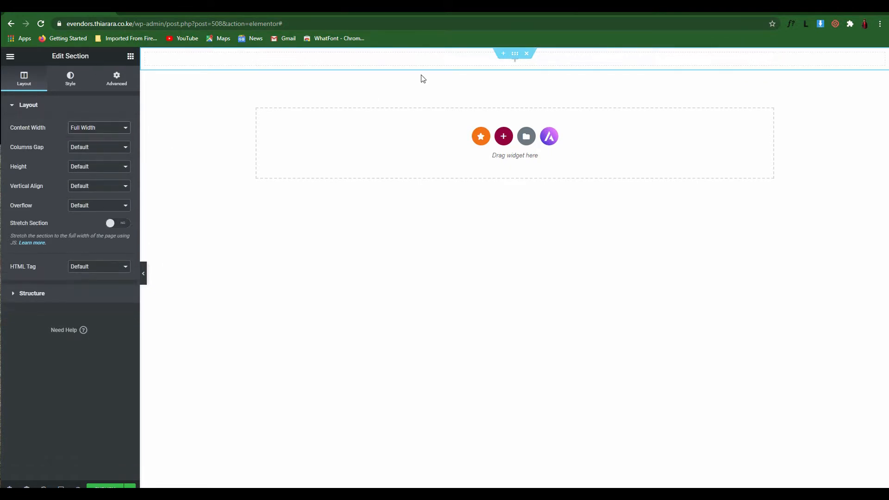
- Give the header section a classic solid background in light cyan, #D6FFFF
{"action": "left_click", "coordinate": [70, 79]}
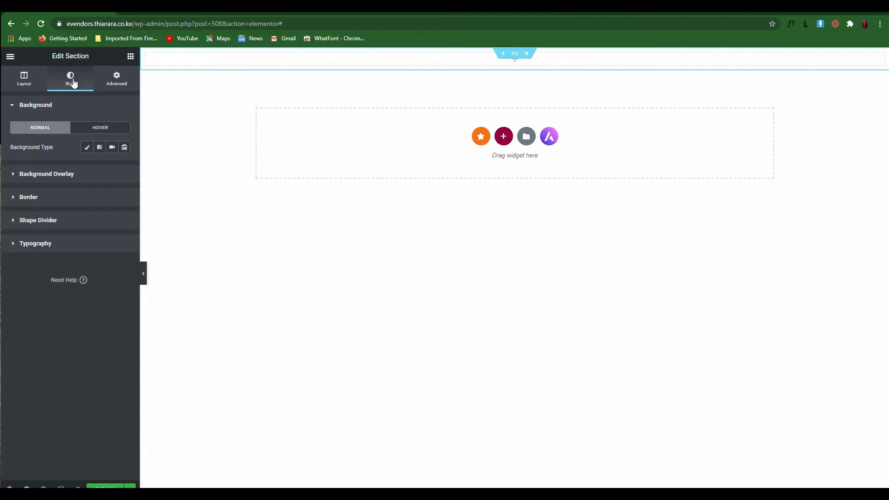
{"action": "left_click", "coordinate": [88, 149]}
{"action": "left_click", "coordinate": [124, 167]}
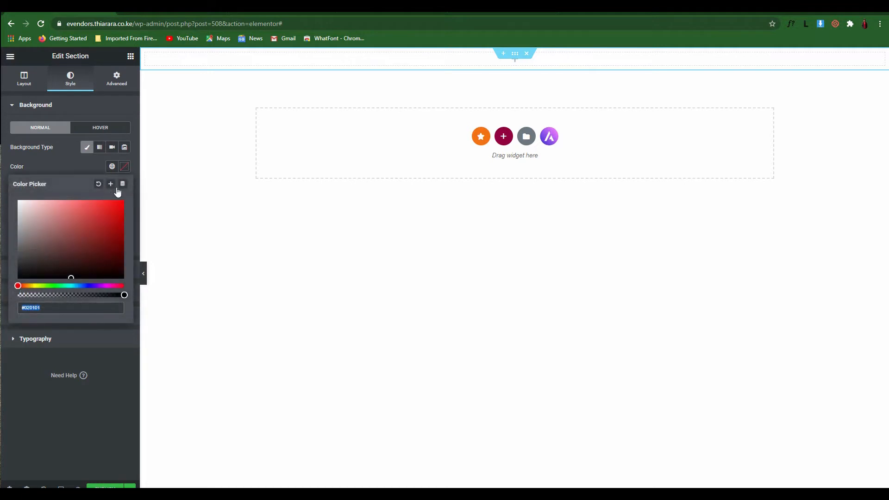
{"action": "left_click", "coordinate": [71, 285]}
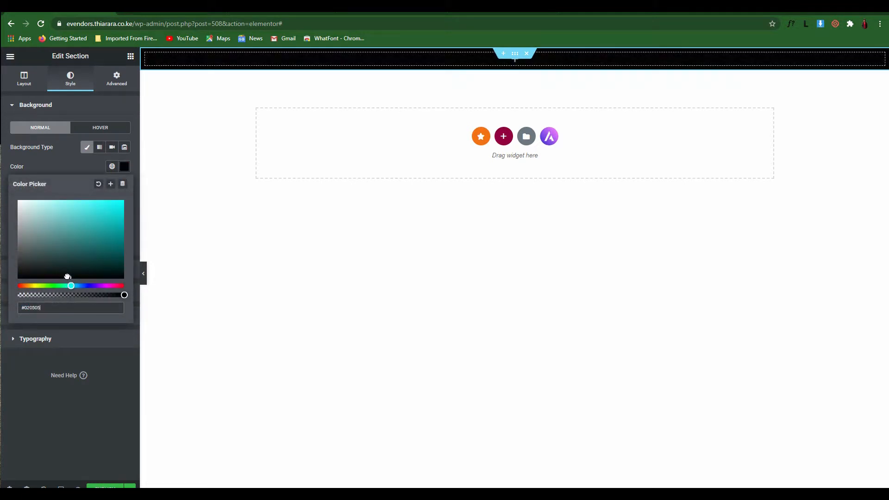
{"action": "mouse_move", "coordinate": [67, 276]}
{"action": "left_mouse_down"}
{"action": "mouse_move", "coordinate": [54, 203]}
{"action": "mouse_move", "coordinate": [36, 193]}
{"action": "left_mouse_up"}
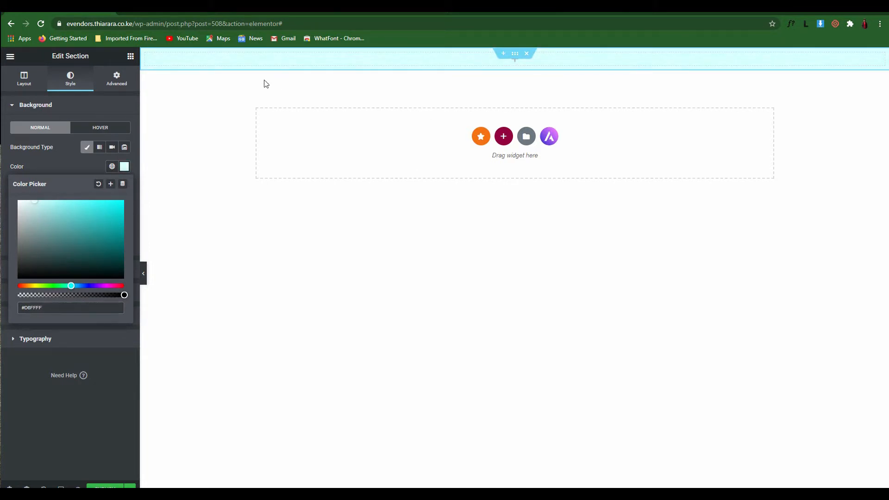
- Insert an Inner Section into the header section and set its content width to Full Width
{"action": "left_click", "coordinate": [130, 57]}
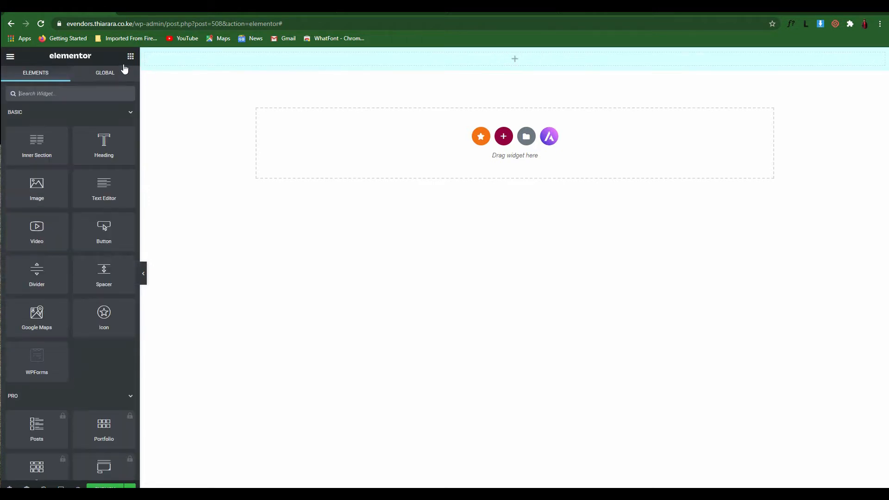
{"action": "left_click_drag", "start_coordinate": [33, 149], "coordinate": [211, 65]}
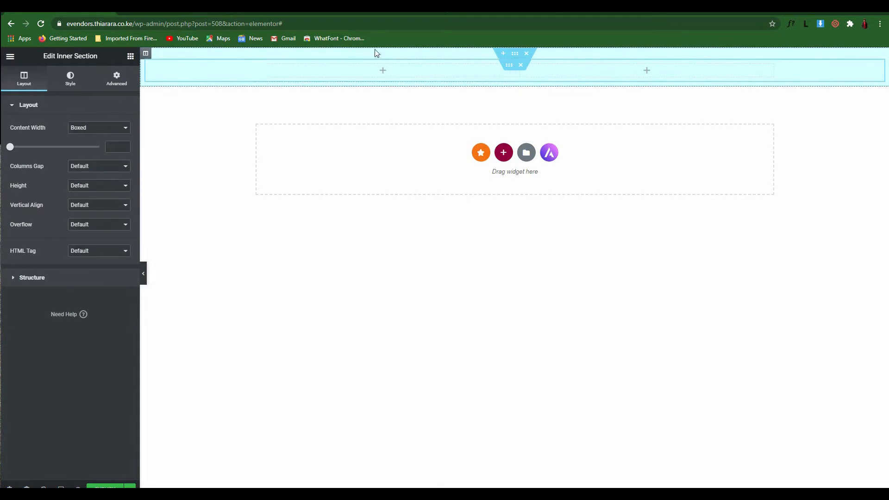
{"action": "left_click", "coordinate": [107, 129]}
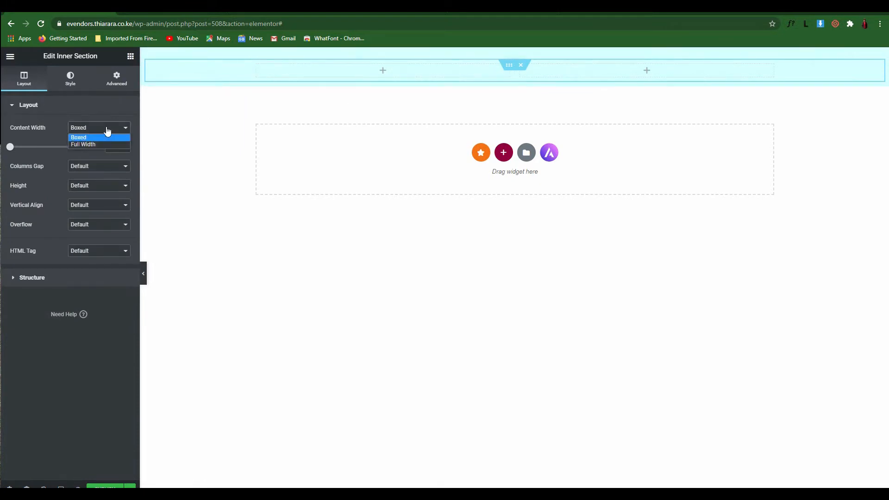
{"action": "left_click", "coordinate": [88, 144]}
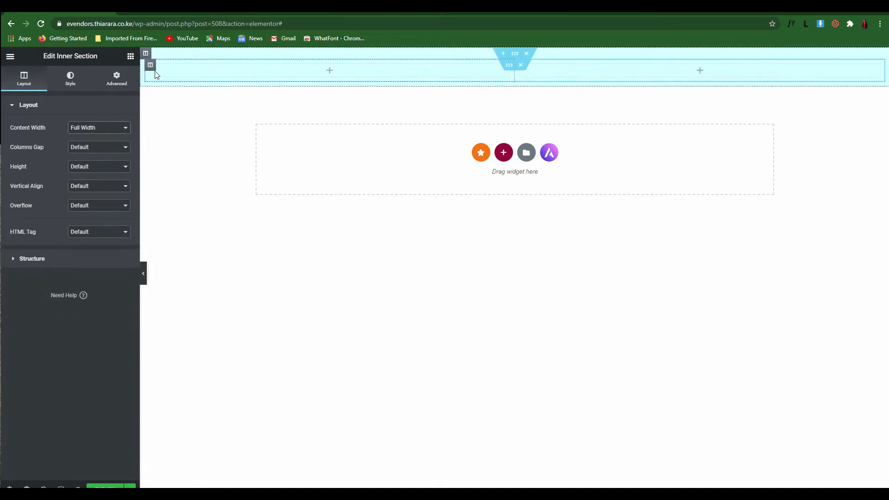
- Duplicate the inner section's first column to make a three-column layout
{"action": "right_click", "coordinate": [151, 67]}
{"action": "left_click", "coordinate": [157, 87]}
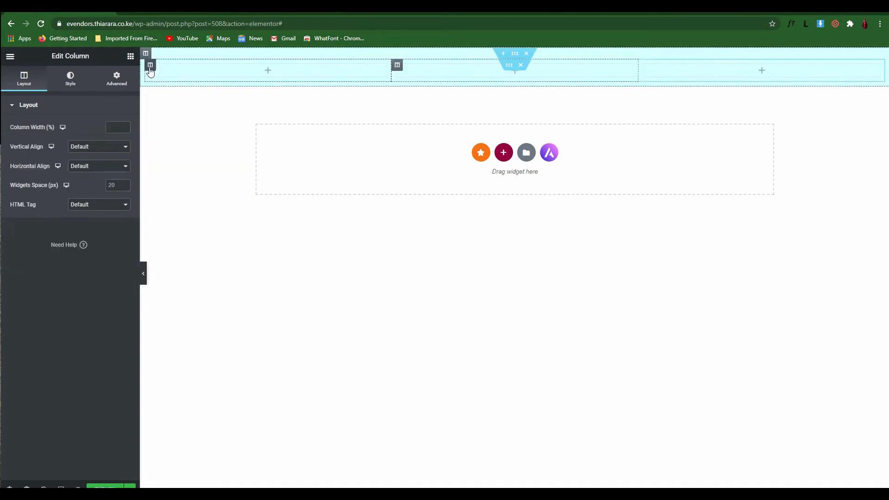
{"action": "right_click", "coordinate": [150, 68]}
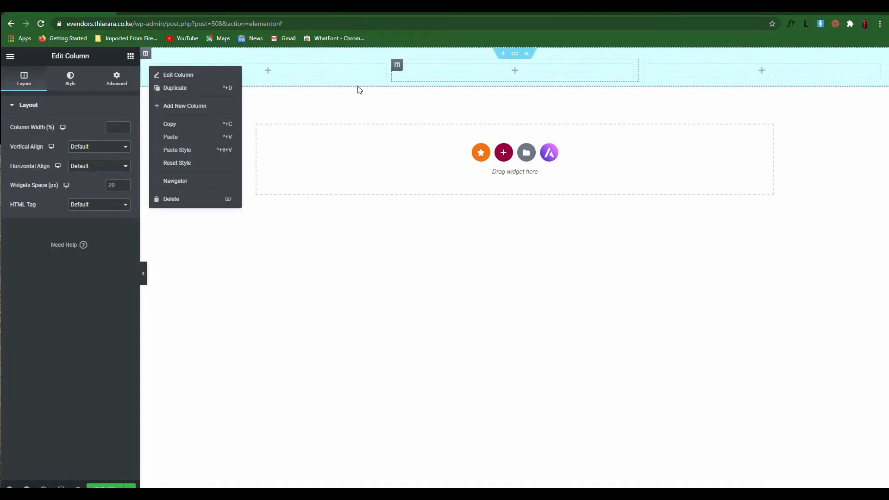
{"action": "left_click", "coordinate": [304, 96]}
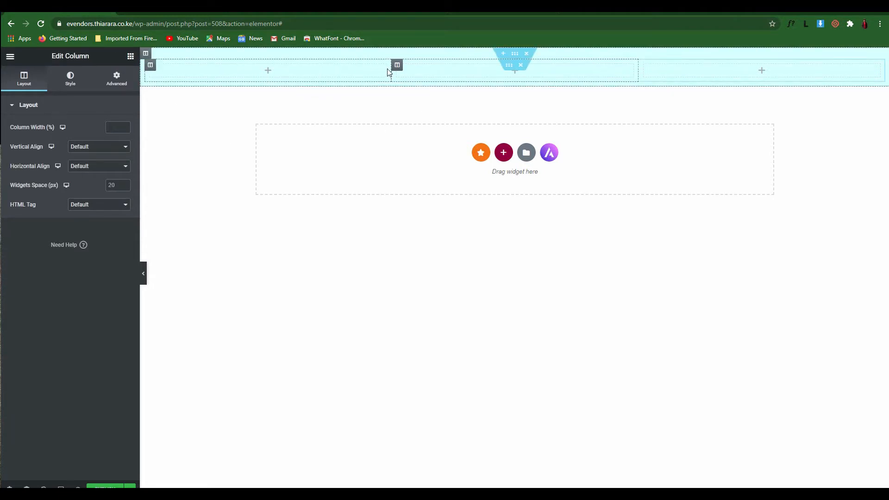
- Change the inner section's content width to Boxed with a width of 1350
{"action": "left_click", "coordinate": [509, 65]}
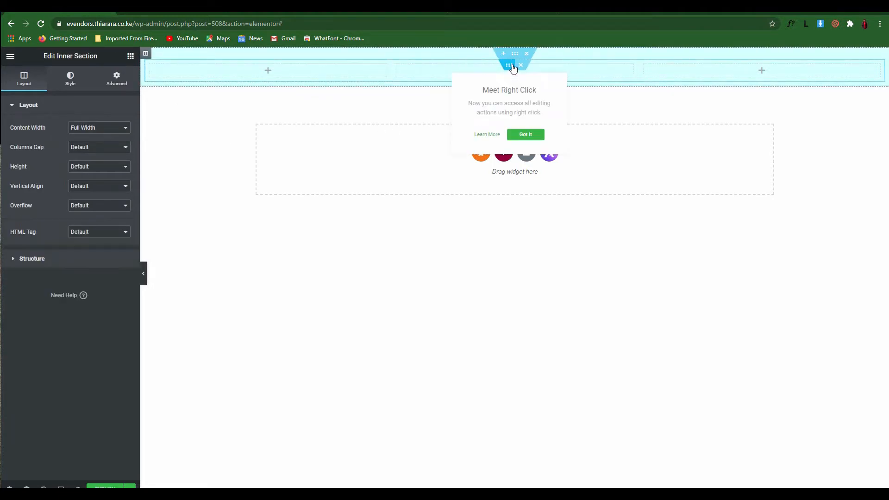
{"action": "left_click", "coordinate": [104, 128]}
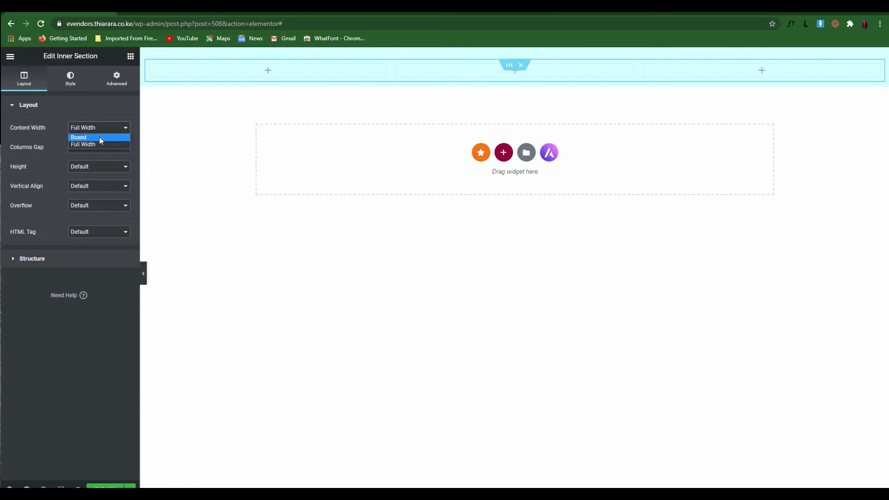
{"action": "left_click", "coordinate": [99, 137]}
{"action": "left_click_drag", "start_coordinate": [10, 147], "coordinate": [81, 145]}
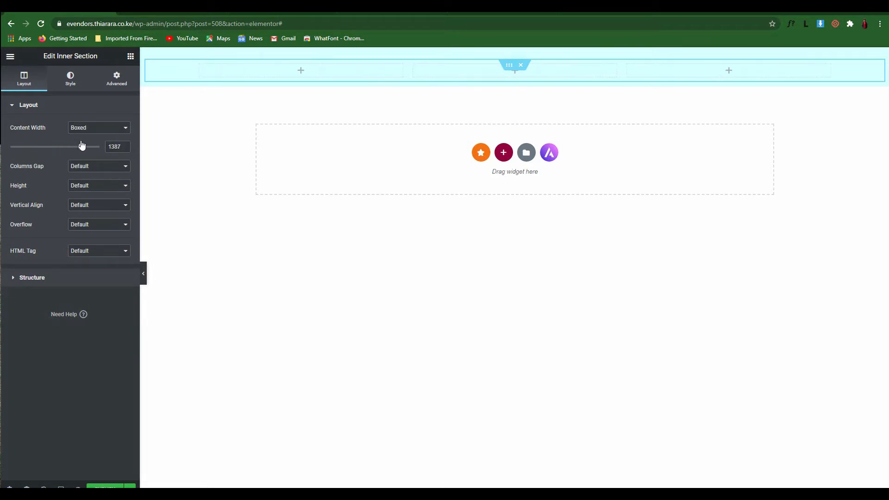
{"action": "double_click", "coordinate": [119, 146]}
{"action": "type", "text": "1350"}
- Check the Alibaba header for reference and set the inner section's first column width to 15%
{"action": "left_click", "coordinate": [304, 10]}
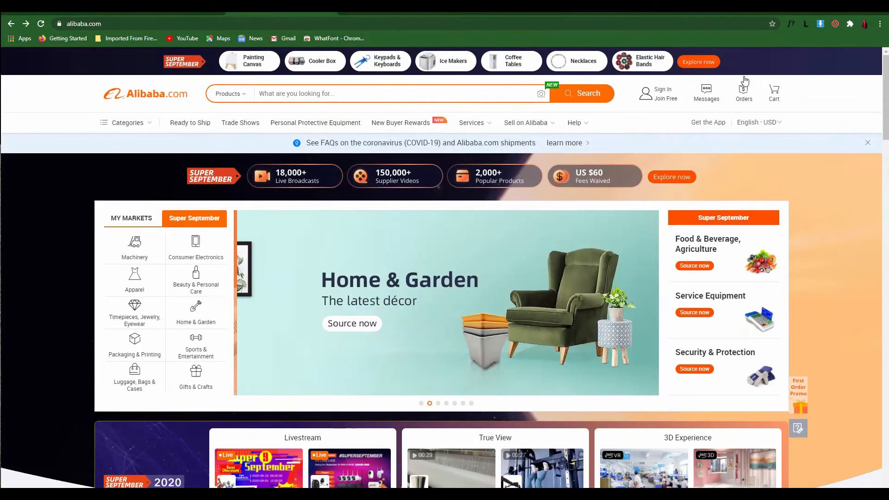
{"action": "left_click", "coordinate": [70, 10]}
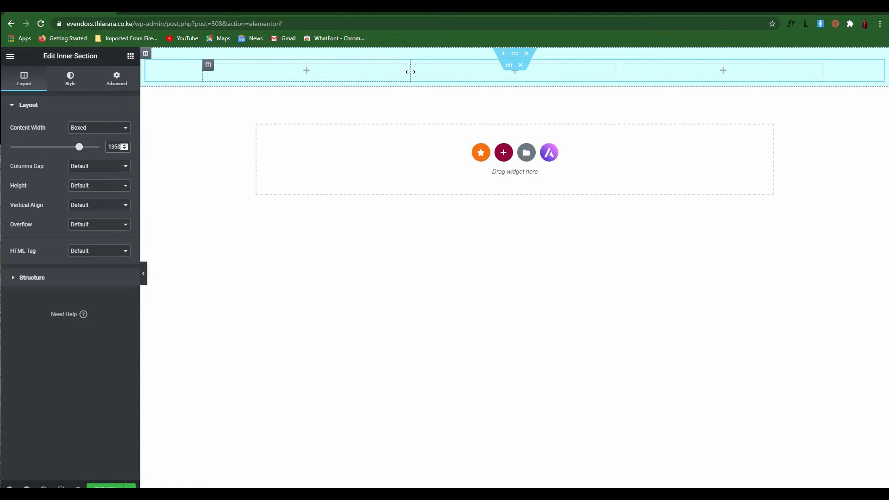
{"action": "left_click_drag", "start_coordinate": [411, 73], "coordinate": [299, 78]}
{"action": "left_click", "coordinate": [210, 66]}
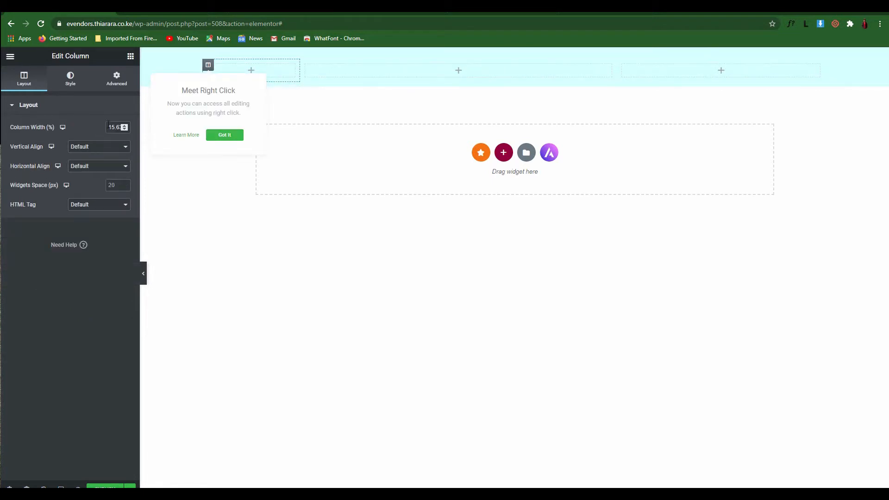
{"action": "left_click_drag", "start_coordinate": [109, 125], "coordinate": [132, 130]}
{"action": "type", "text": "15"}
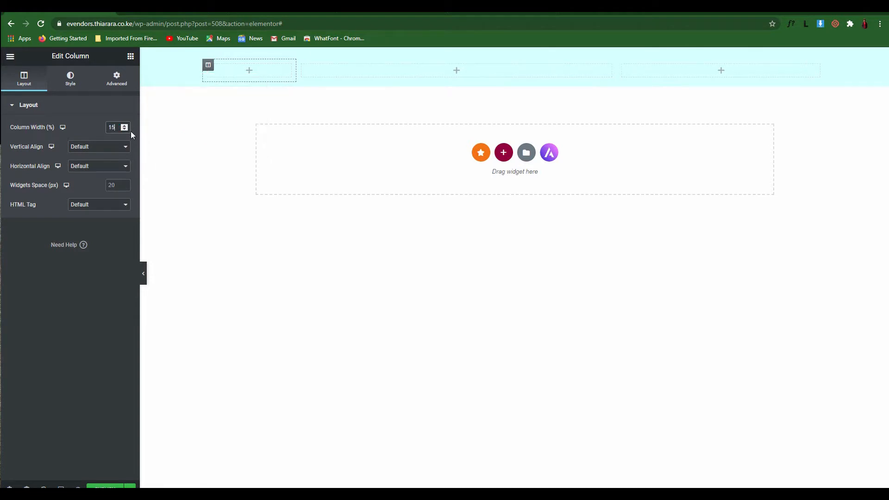
- Find the Site Logo widget and place it in the inner section's first column
{"action": "left_click", "coordinate": [130, 56]}
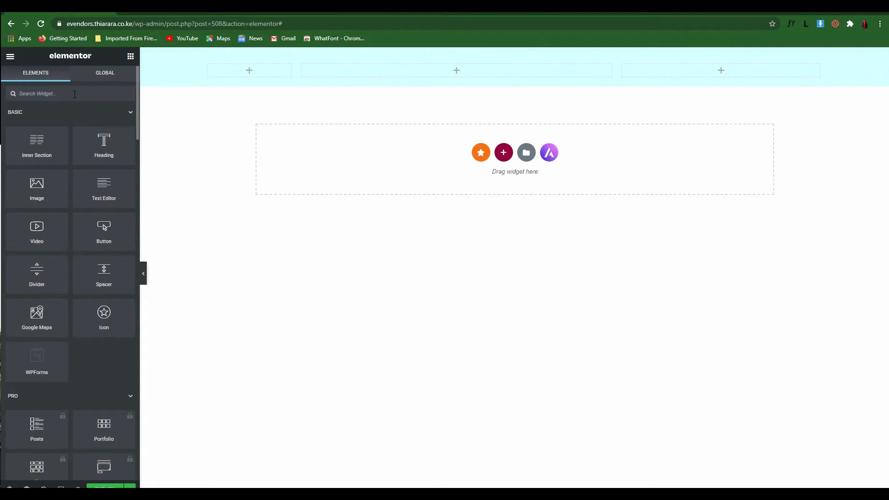
{"action": "type", "text": "log"}
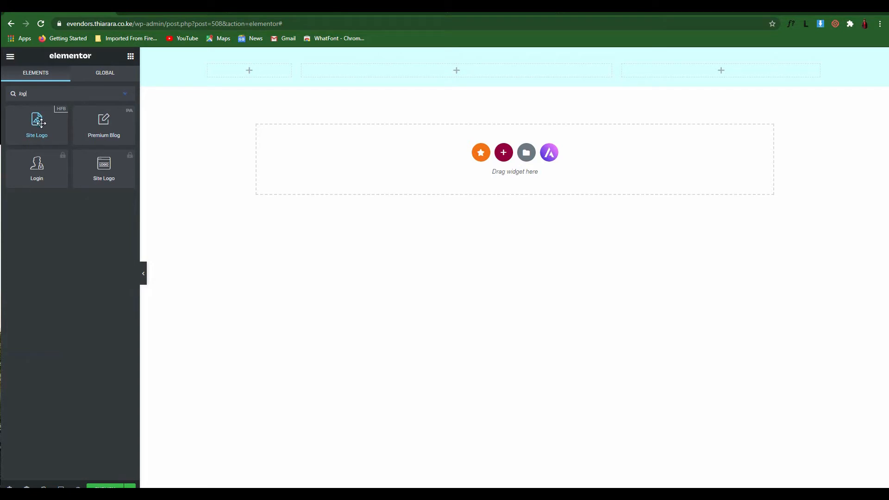
{"action": "left_click_drag", "start_coordinate": [44, 121], "coordinate": [231, 72]}
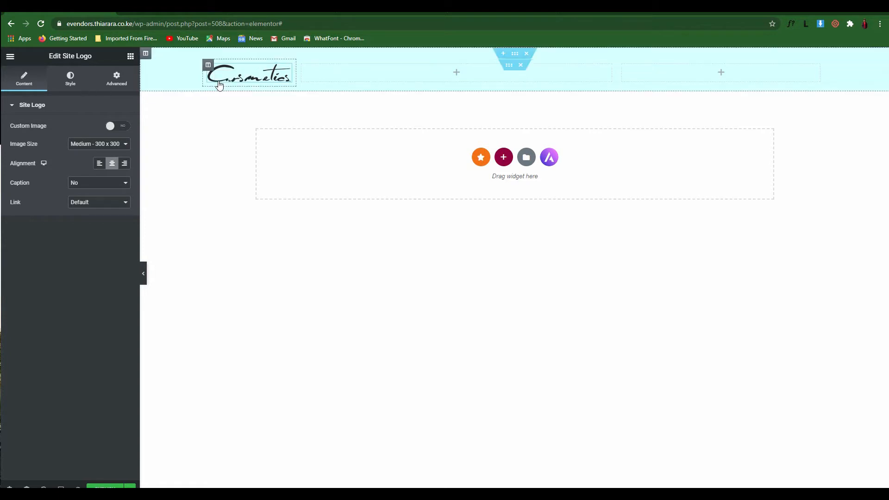
- Give the logo column a classic solid background in white, #FFFFFF
{"action": "left_click", "coordinate": [207, 65]}
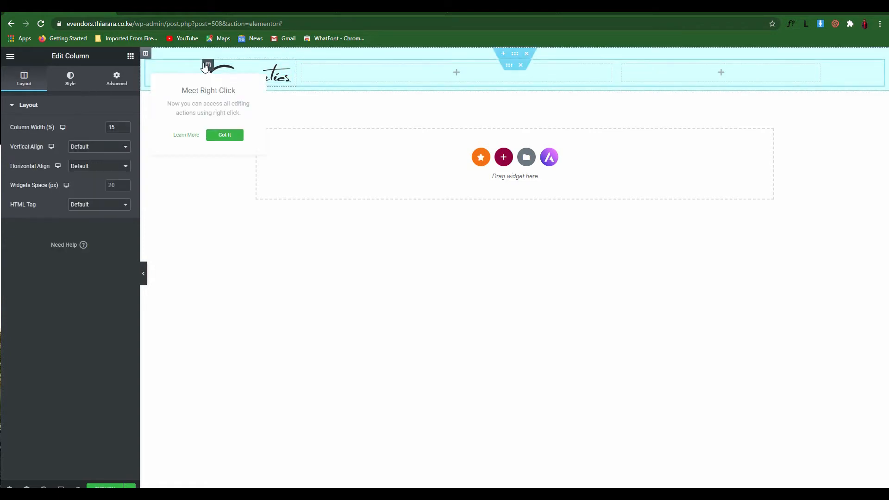
{"action": "left_click", "coordinate": [69, 78]}
{"action": "left_click", "coordinate": [99, 147]}
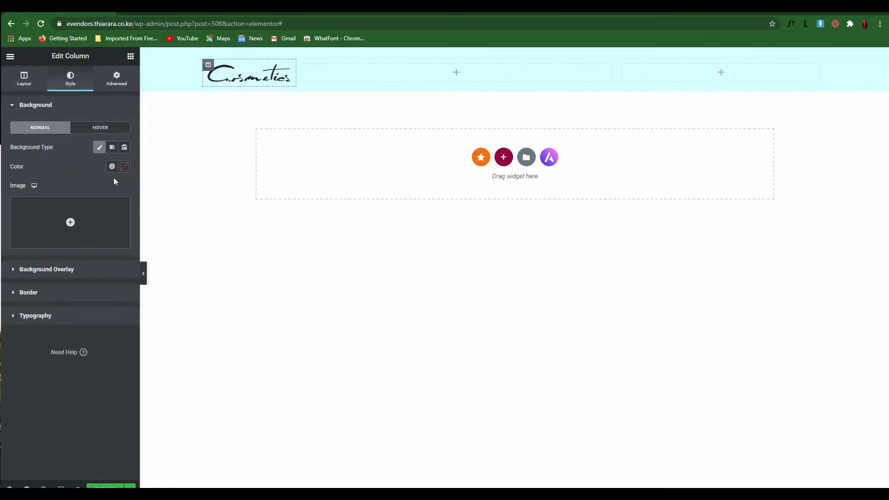
{"action": "left_click", "coordinate": [124, 166]}
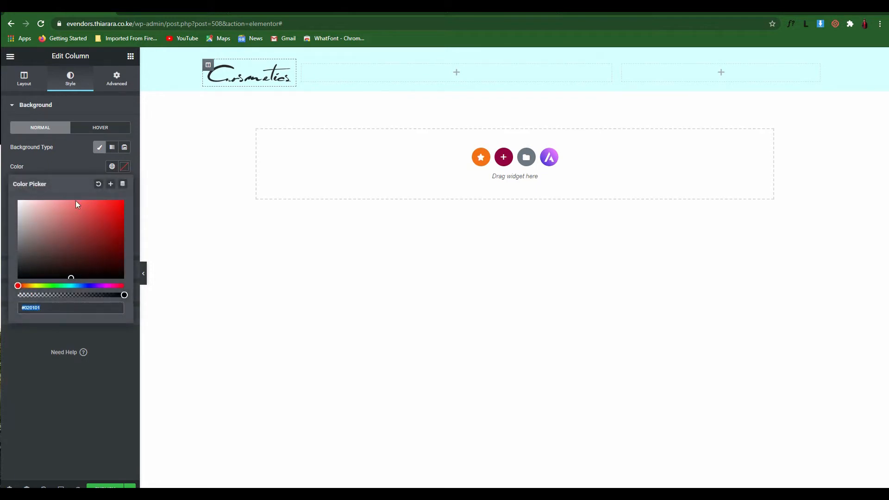
{"action": "left_click_drag", "start_coordinate": [33, 204], "coordinate": [10, 204]}
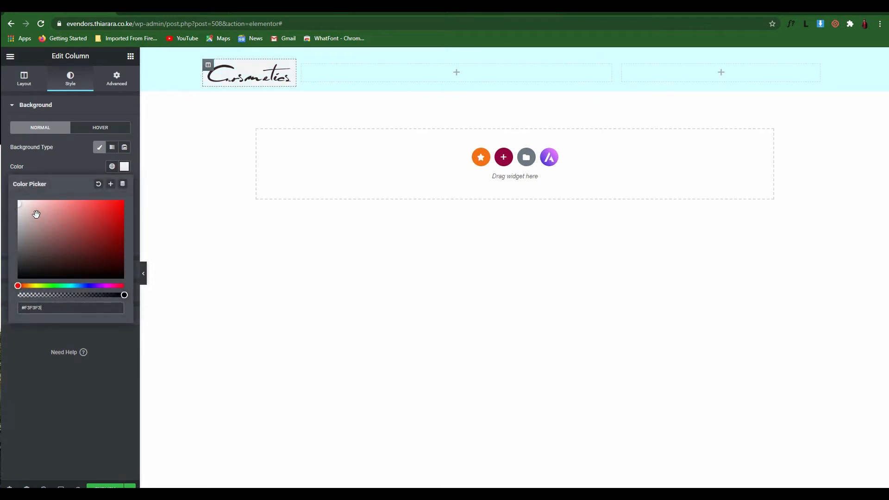
{"action": "left_click", "coordinate": [18, 202]}
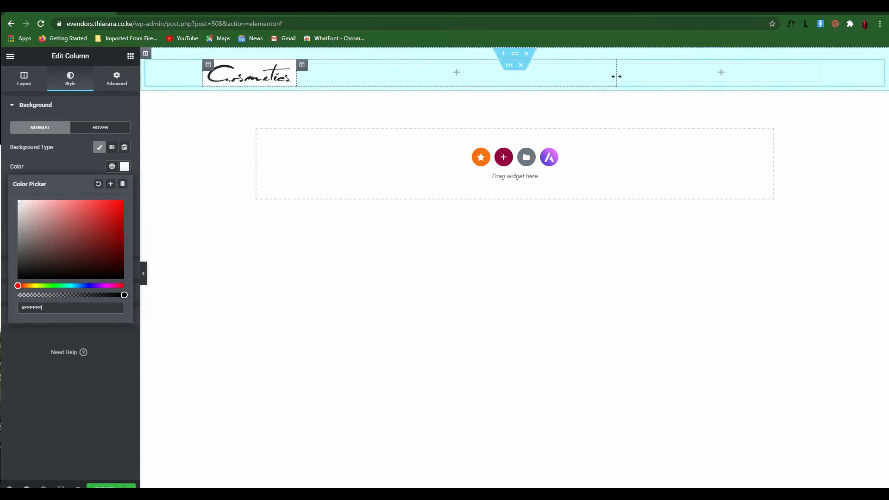
- Widen the inner section's middle column to 65%
{"action": "mouse_move", "coordinate": [616, 76]}
{"action": "left_mouse_down"}
{"action": "mouse_move", "coordinate": [637, 78]}
{"action": "mouse_move", "coordinate": [627, 73]}
{"action": "left_mouse_up"}
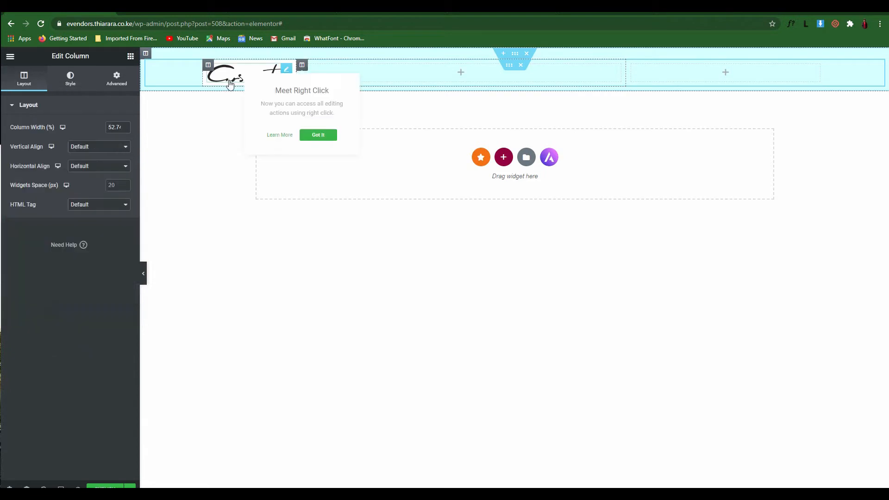
{"action": "left_click_drag", "start_coordinate": [109, 126], "coordinate": [128, 125]}
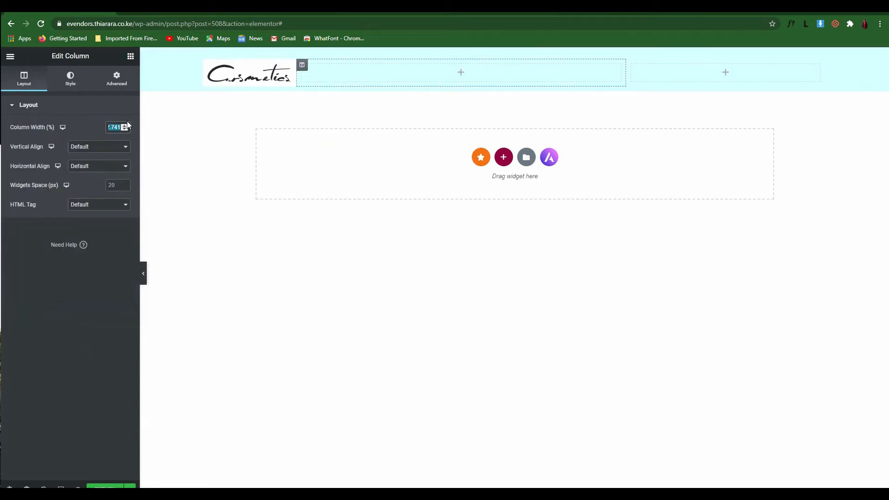
{"action": "type", "text": "60"}
{"action": "type", "text": "6"}
{"action": "type", "text": "5"}
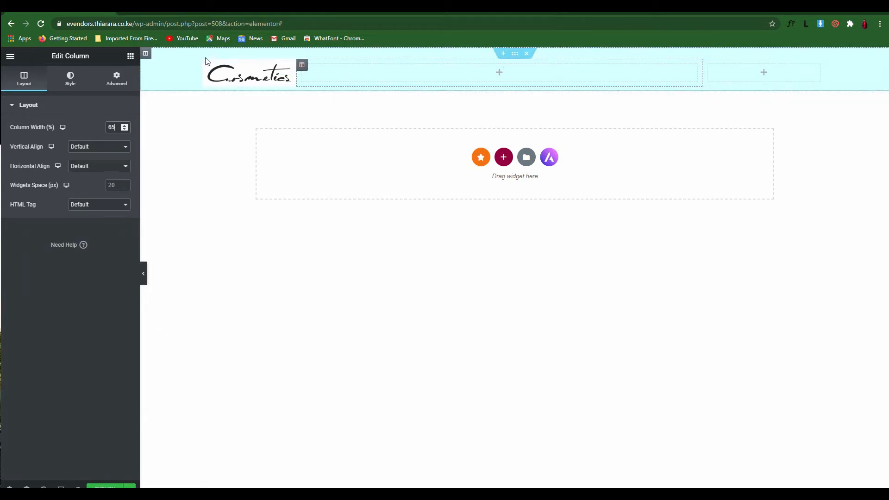
- Find the Search Plus! widget and place it in the inner section's middle column
{"action": "left_click", "coordinate": [131, 57]}
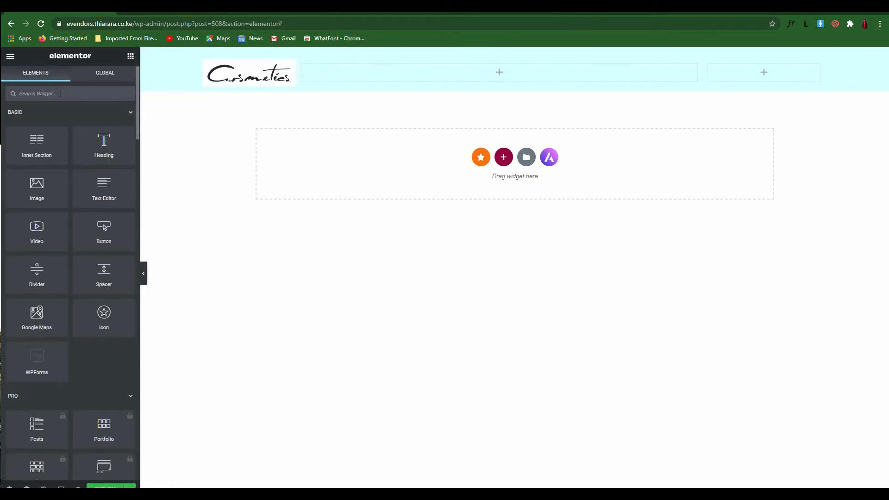
{"action": "type", "text": "sear"}
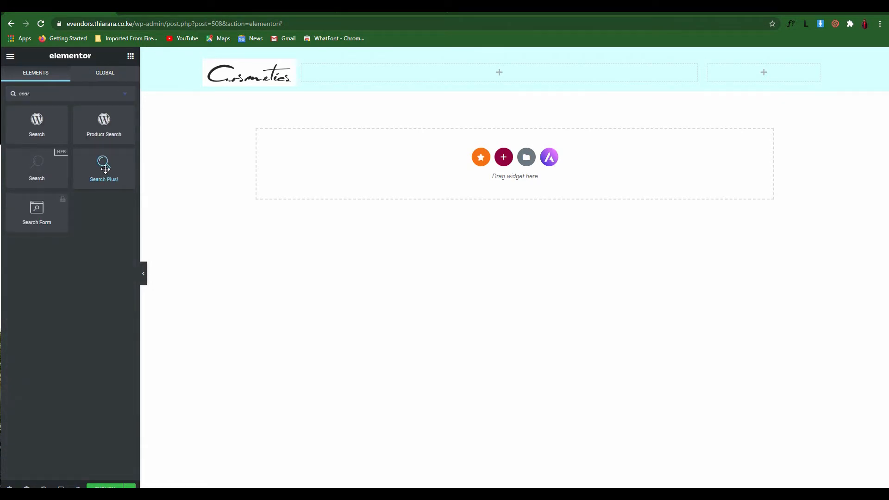
{"action": "left_click_drag", "start_coordinate": [105, 169], "coordinate": [362, 68]}
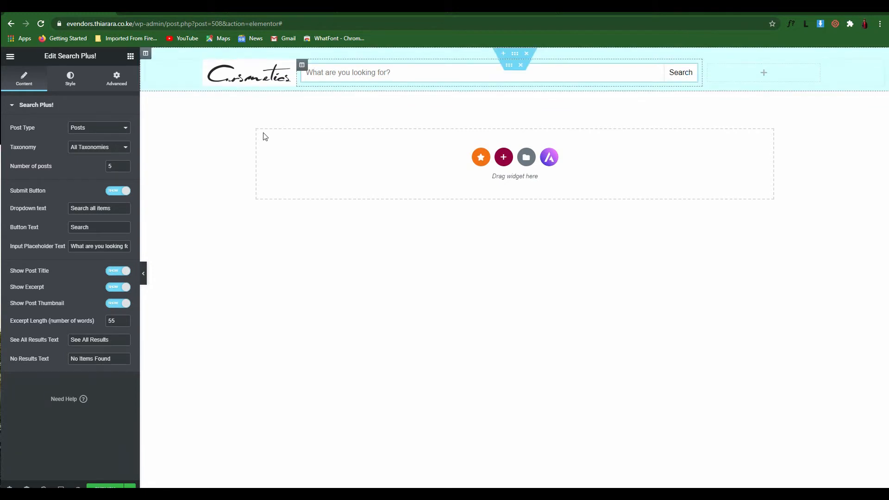
- Compare with the Alibaba search bar and set the search widget's post type to Products and taxonomy to Category
{"action": "left_click", "coordinate": [265, 12]}
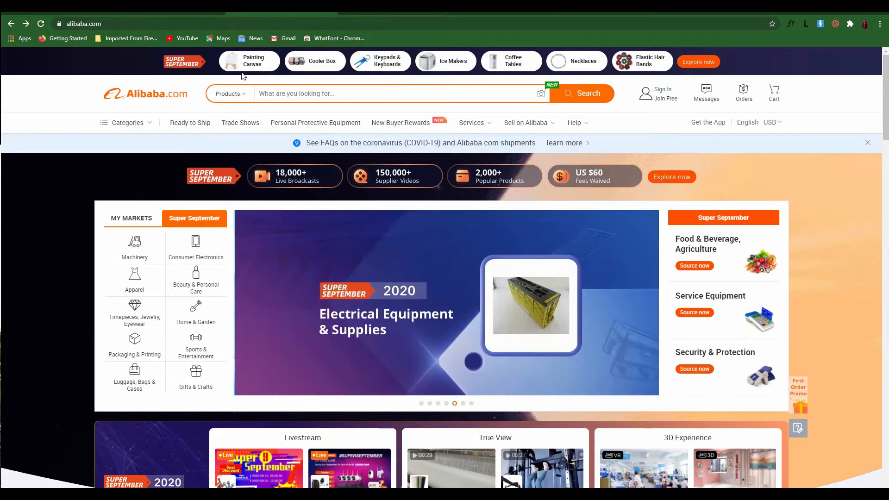
{"action": "left_click", "coordinate": [69, 12]}
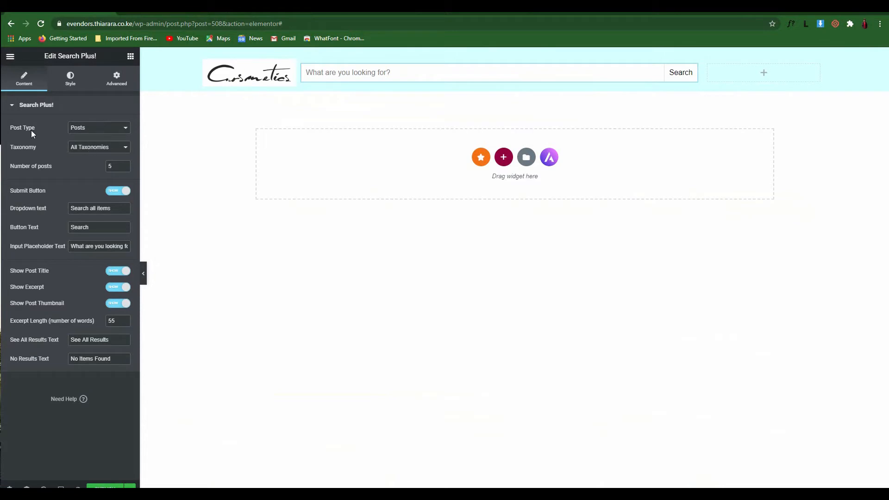
{"action": "left_click", "coordinate": [88, 128]}
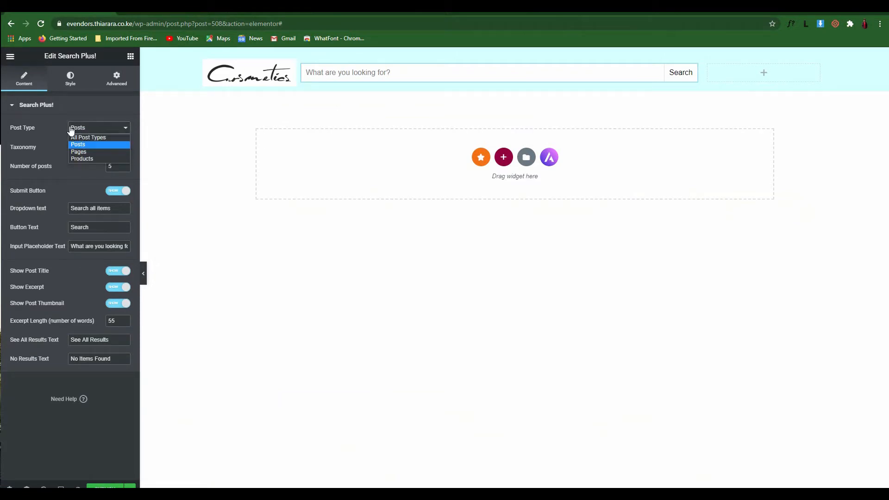
{"action": "left_click", "coordinate": [82, 158]}
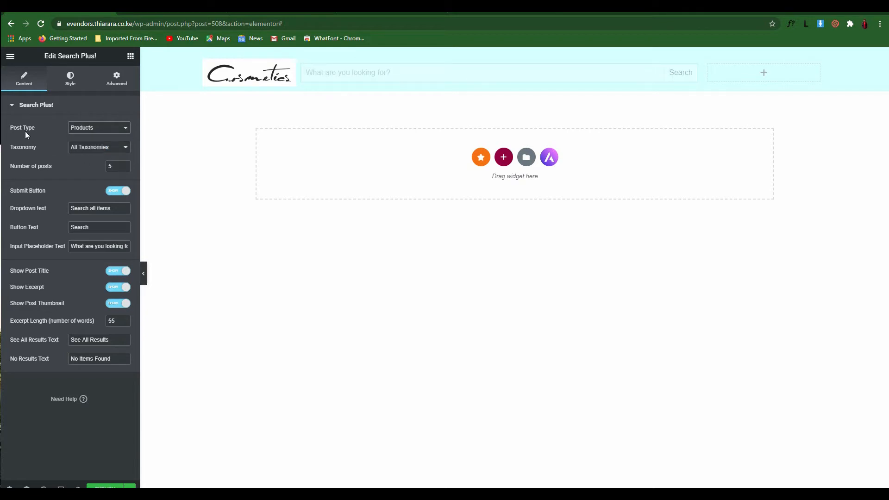
{"action": "left_click", "coordinate": [100, 133]}
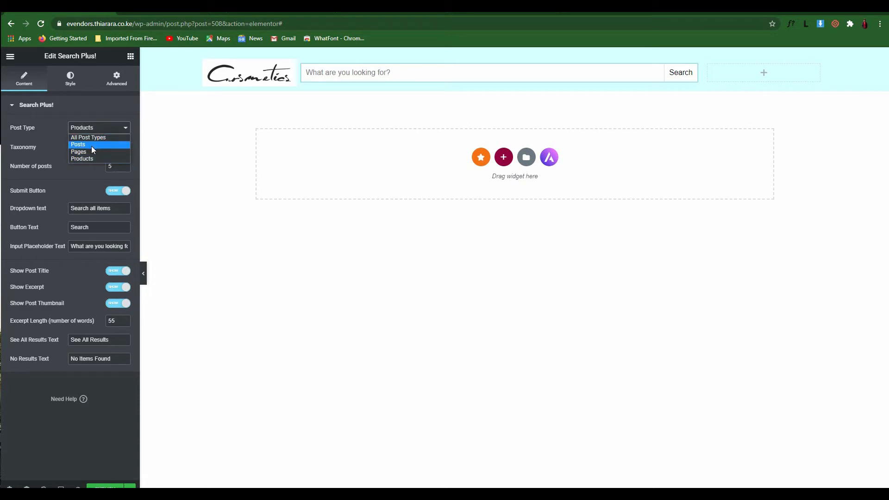
{"action": "left_click", "coordinate": [92, 145]}
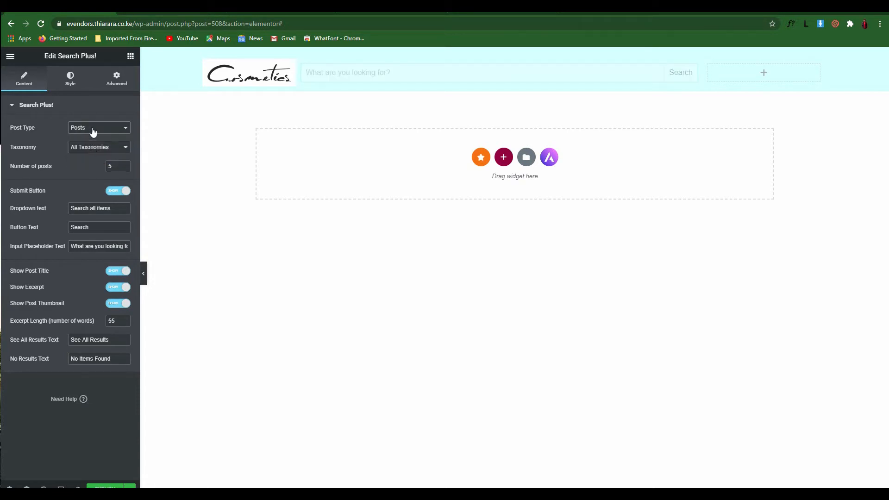
{"action": "left_click", "coordinate": [93, 128]}
{"action": "left_click", "coordinate": [93, 159]}
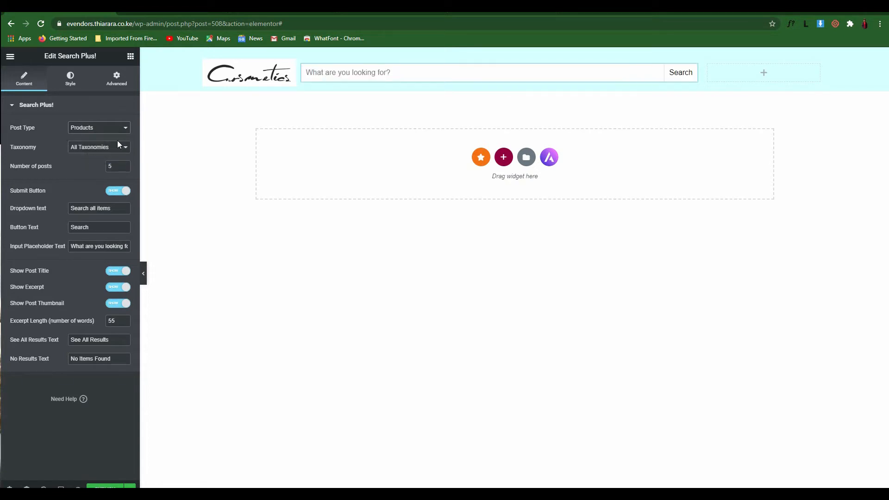
{"action": "left_click", "coordinate": [90, 147]}
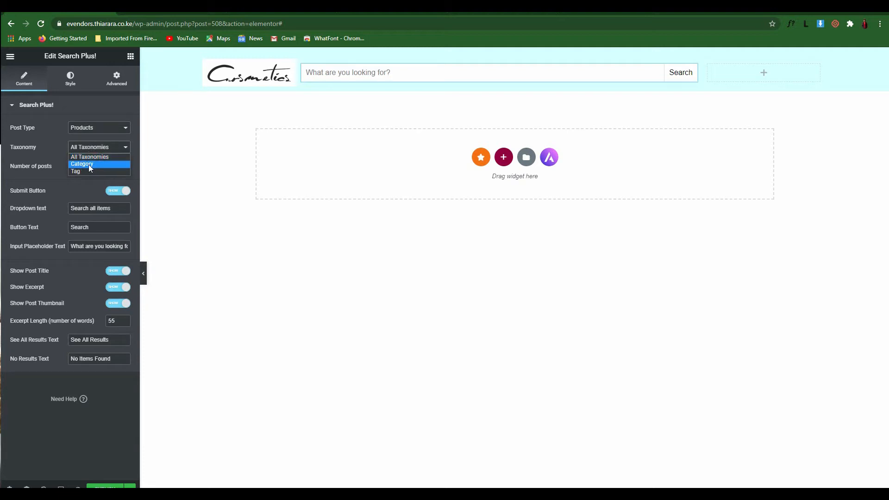
{"action": "left_click", "coordinate": [93, 165]}
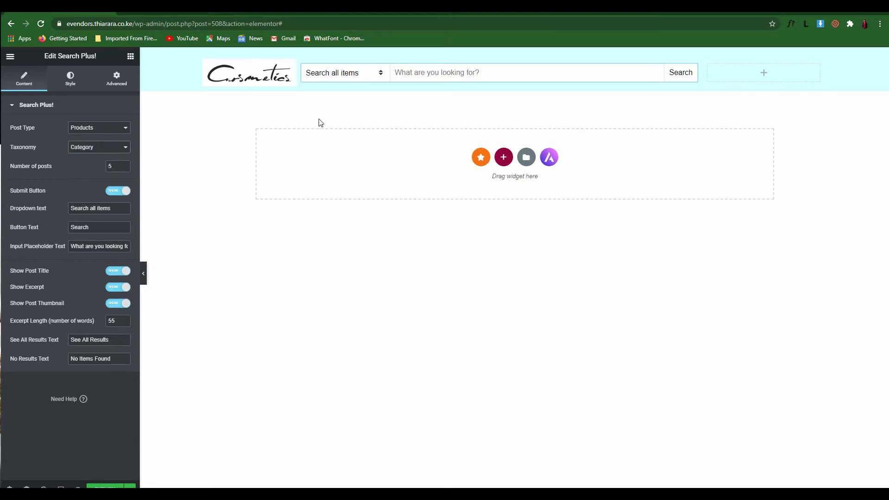
- Examine the category options in the header search box, its text input and the Number of posts setting
{"action": "left_click", "coordinate": [375, 75]}
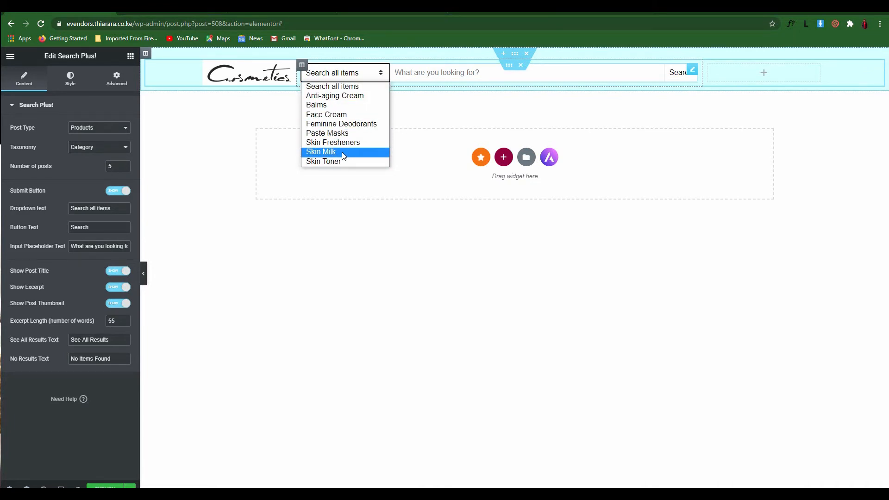
{"action": "left_click", "coordinate": [420, 72]}
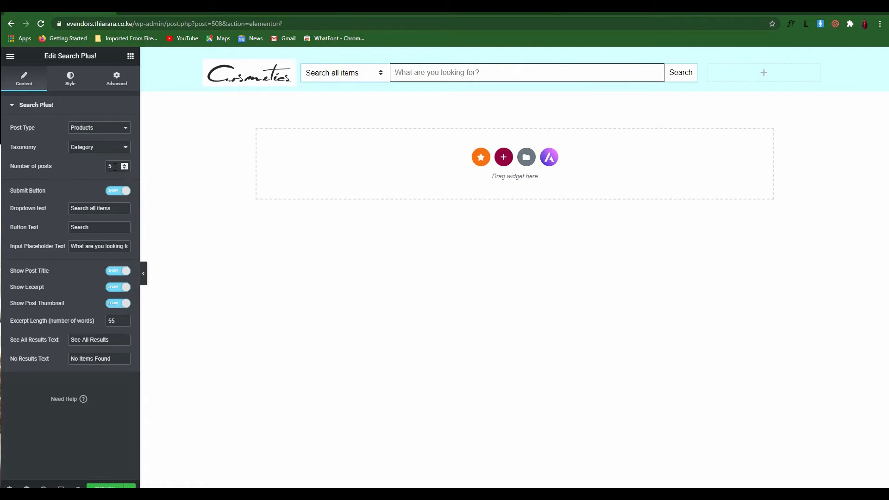
{"action": "left_click_drag", "start_coordinate": [115, 167], "coordinate": [93, 170]}
{"action": "left_click", "coordinate": [80, 180]}
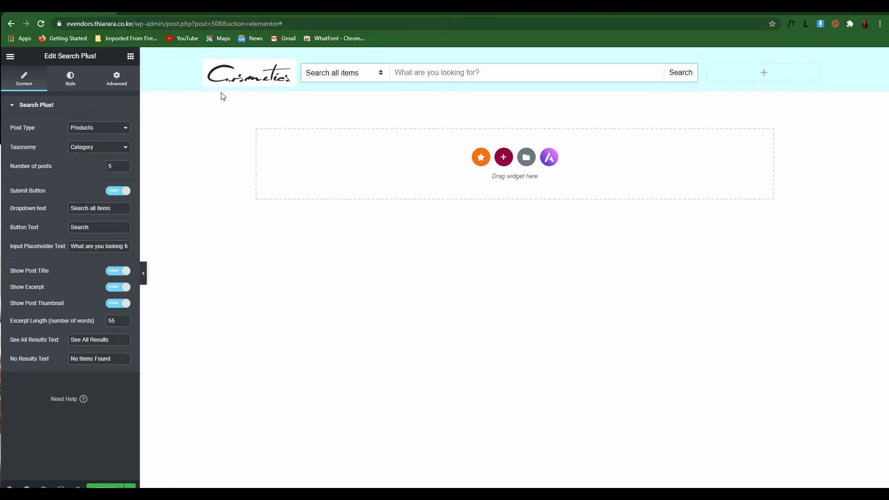
{"action": "left_click", "coordinate": [332, 77]}
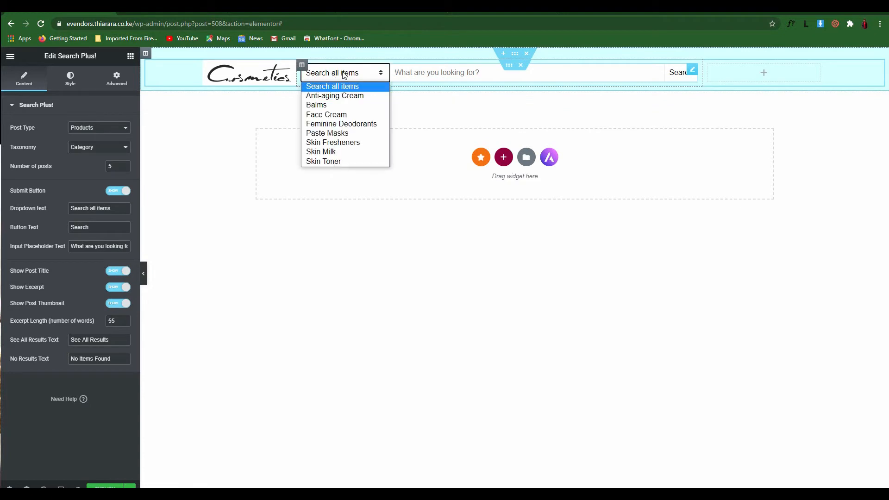
{"action": "left_click", "coordinate": [266, 105]}
- Change the search widget's dropdown text to "filter by cATEGORY"
{"action": "left_click_drag", "start_coordinate": [115, 211], "coordinate": [58, 213]}
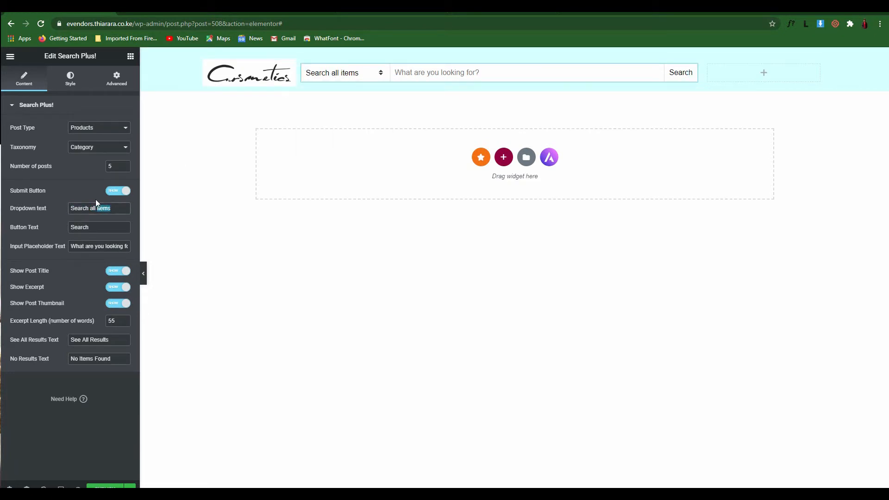
{"action": "key", "text": "BackSpace"}
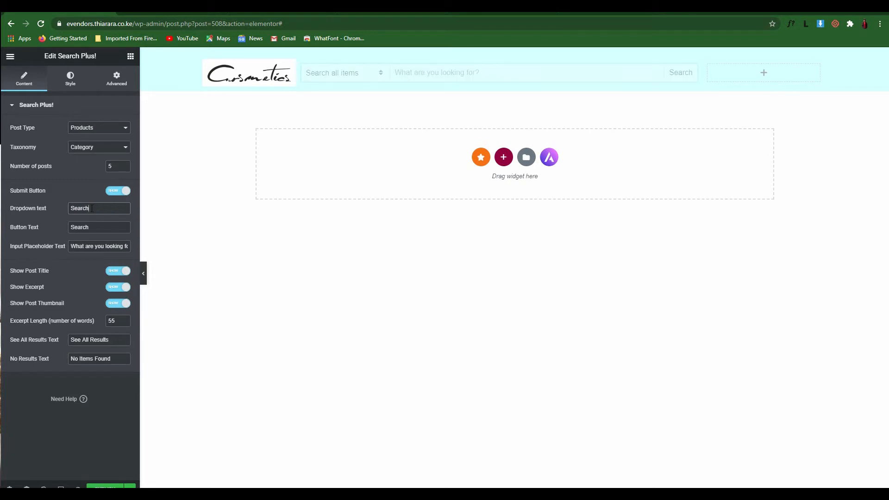
{"action": "key", "text": "BackSpace"}
{"action": "key", "text": "BackSpace"}
{"action": "key", "text": "BackSpace"}
{"action": "key", "text": "BackSpace"}
{"action": "key", "text": "BackSpace"}
{"action": "key", "text": "BackSpace"}
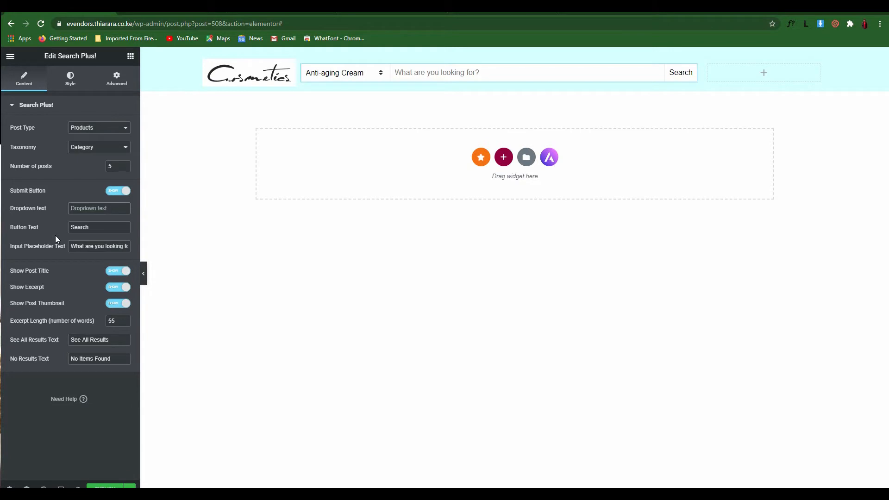
{"action": "type", "text": "I"}
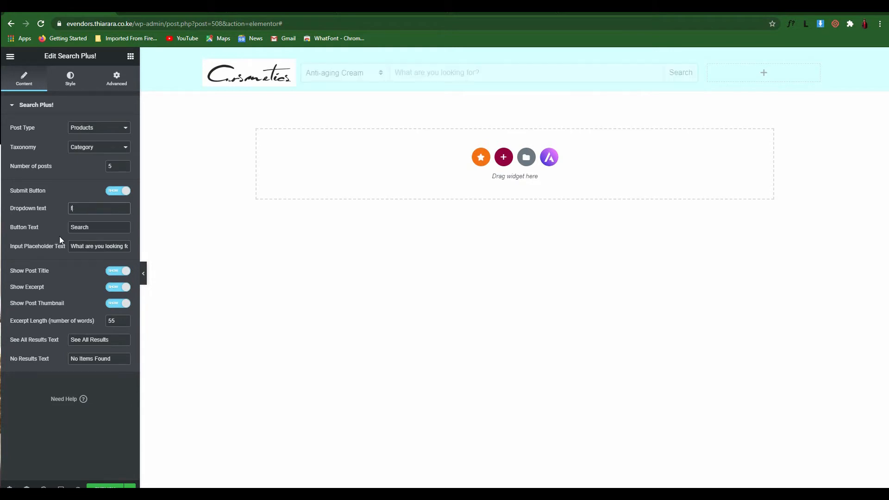
{"action": "type", "text": "ilter by cTEGORY"}
{"action": "key", "text": "Left"}
{"action": "key", "text": "Left"}
{"action": "key", "text": "Left"}
{"action": "key", "text": "Left"}
{"action": "key", "text": "Left"}
{"action": "key", "text": "Left"}
{"action": "type", "text": "A"}
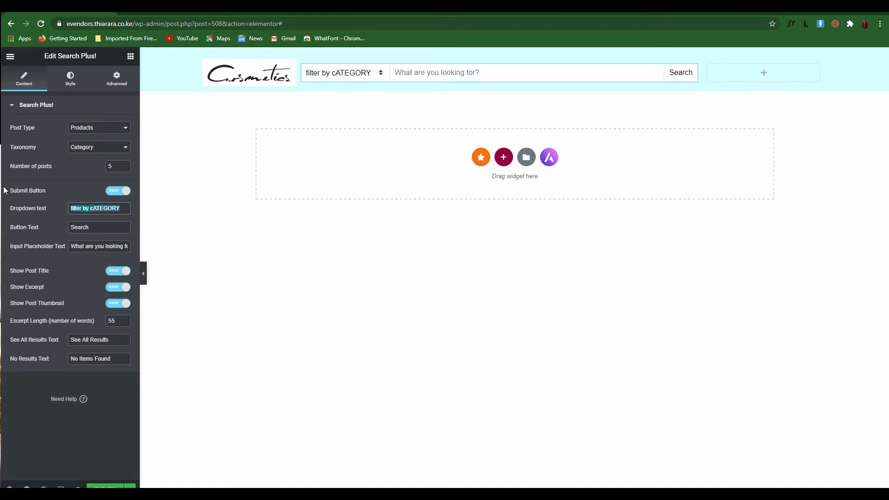
- Restore the search widget's dropdown text to "Search all items"
{"action": "key", "text": "ctrl+z"}
{"action": "key", "text": "ctrl+z"}
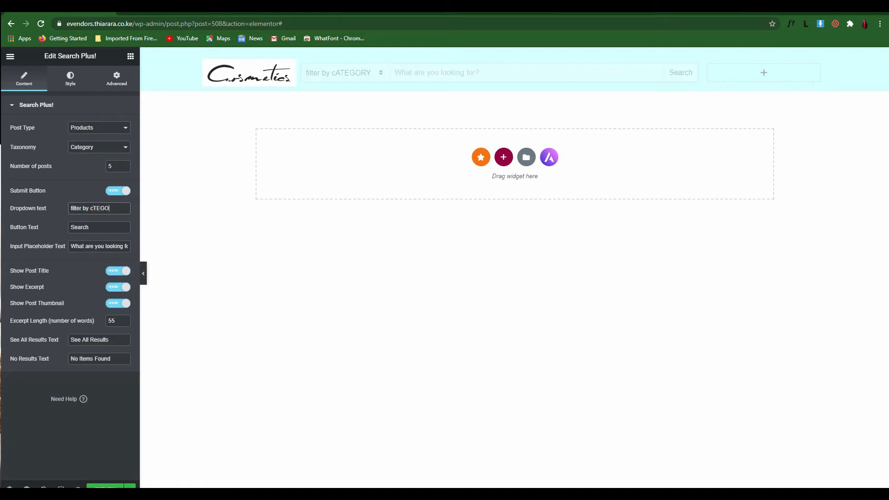
{"action": "key", "text": "BackSpace"}
{"action": "key", "text": "BackSpace"}
{"action": "key", "text": "BackSpace"}
{"action": "key", "text": "BackSpace"}
{"action": "type", "text": "Search"}
{"action": "left_click", "coordinate": [118, 212]}
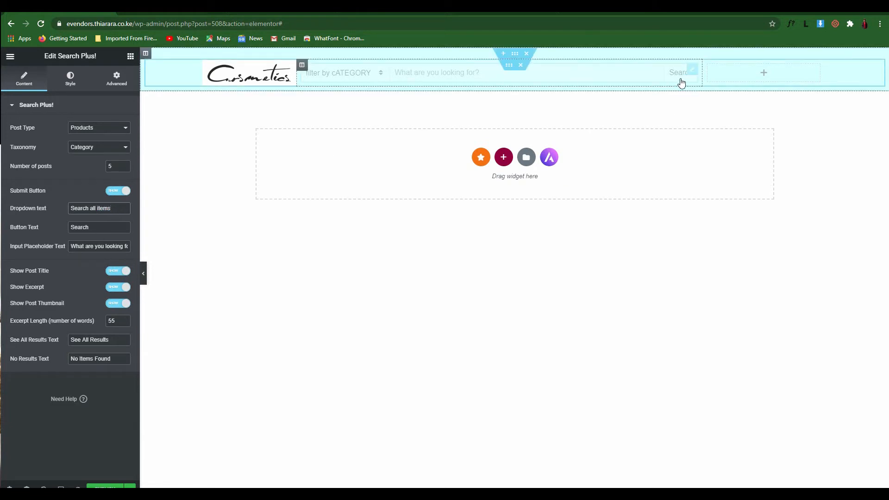
- Examine the search widget's button text and its input placeholder text in the header search box
{"action": "double_click", "coordinate": [79, 227]}
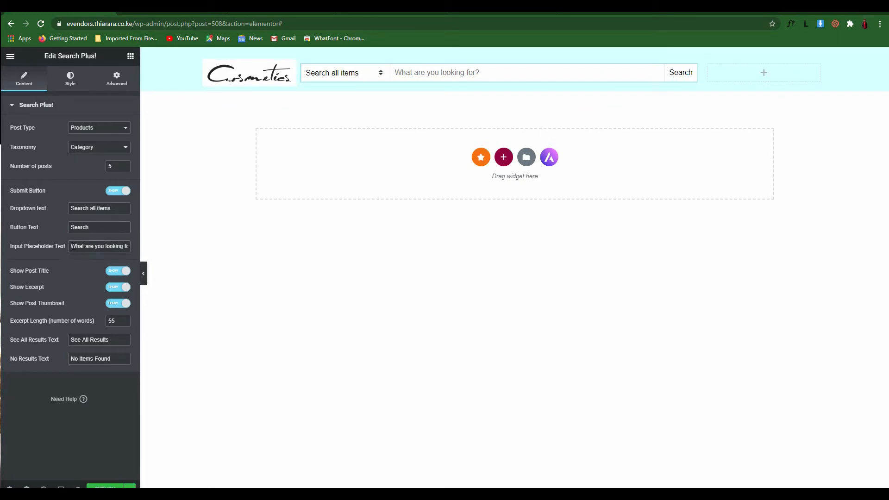
{"action": "left_click_drag", "start_coordinate": [70, 246], "coordinate": [156, 235]}
{"action": "left_click", "coordinate": [446, 71]}
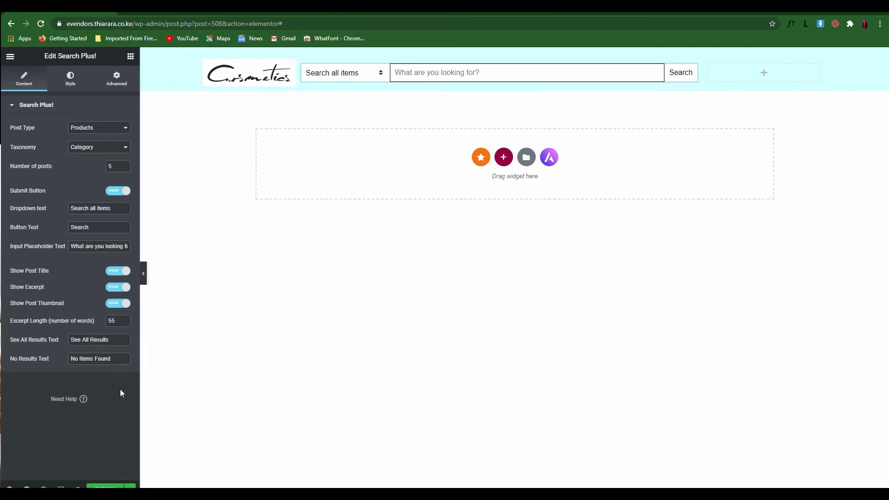
- Set the search input's typography to the Montserrat family at a size of 17 px
{"action": "left_click", "coordinate": [70, 79]}
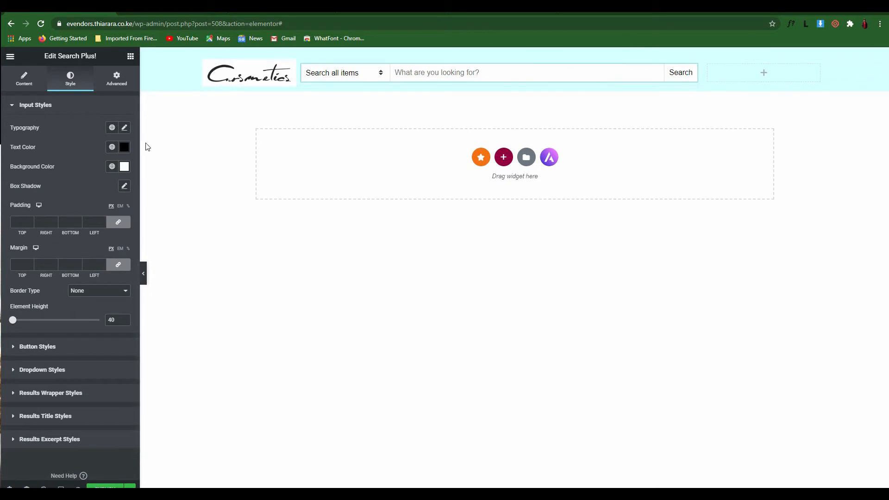
{"action": "left_click", "coordinate": [125, 128]}
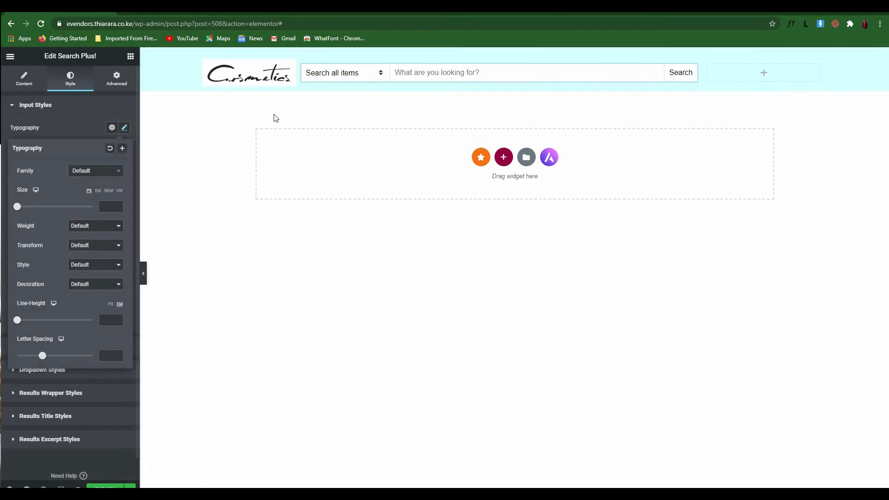
{"action": "left_click", "coordinate": [416, 79]}
{"action": "left_click", "coordinate": [124, 127]}
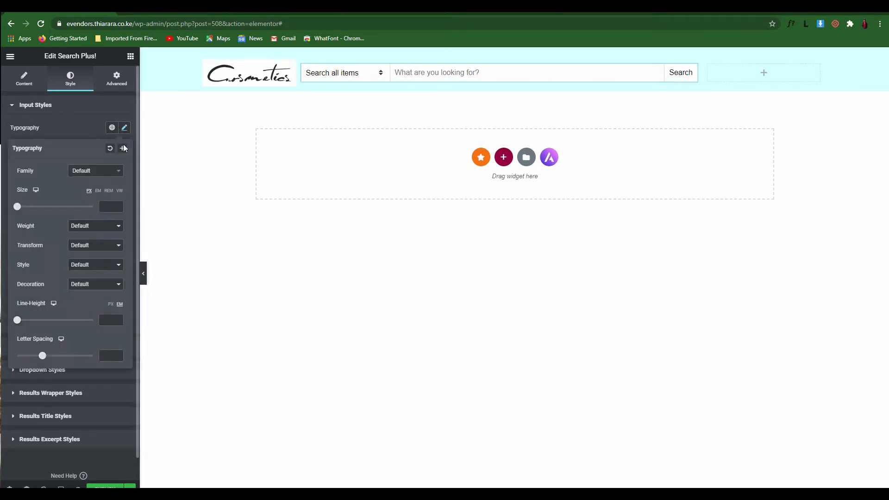
{"action": "left_click", "coordinate": [83, 174]}
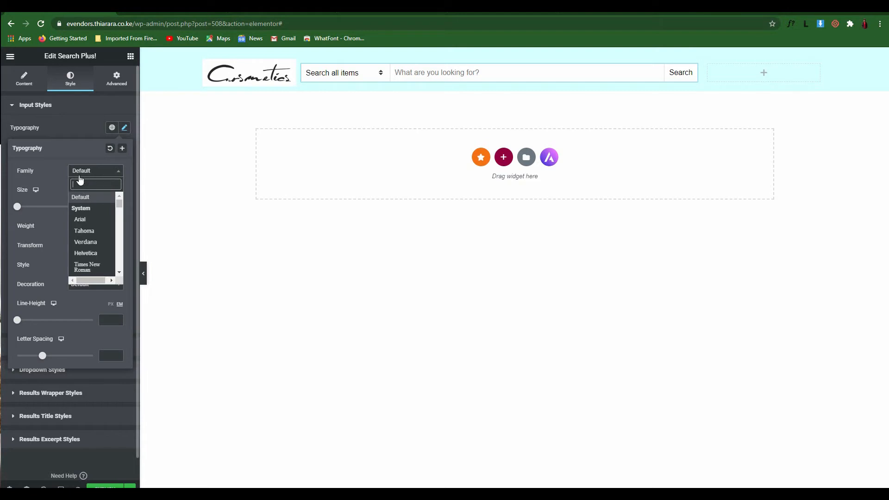
{"action": "type", "text": "MONTS"}
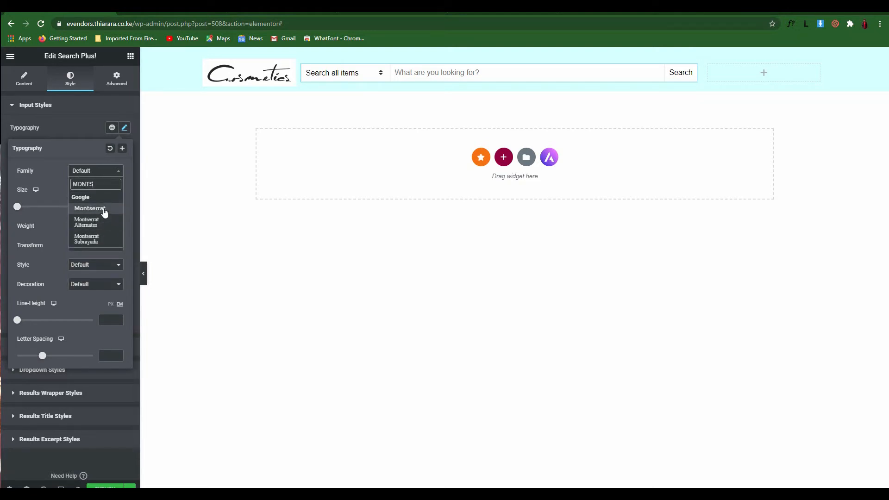
{"action": "left_click", "coordinate": [104, 209]}
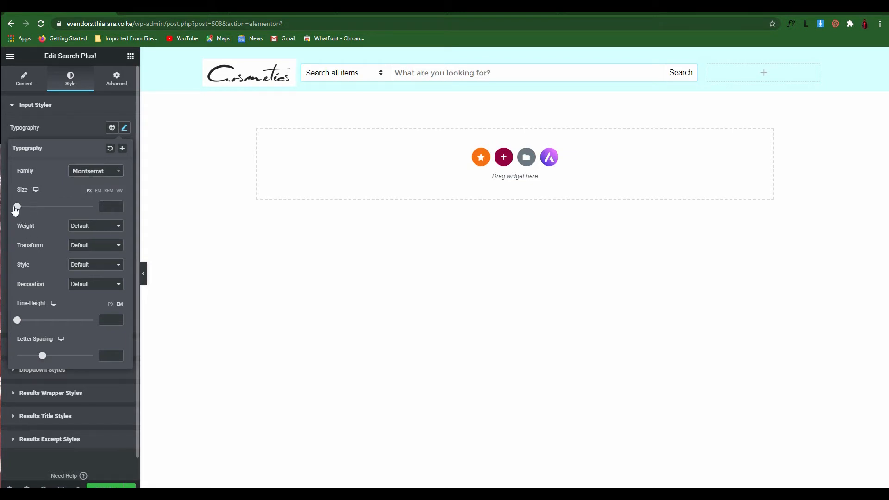
{"action": "left_click_drag", "start_coordinate": [20, 210], "coordinate": [24, 211]}
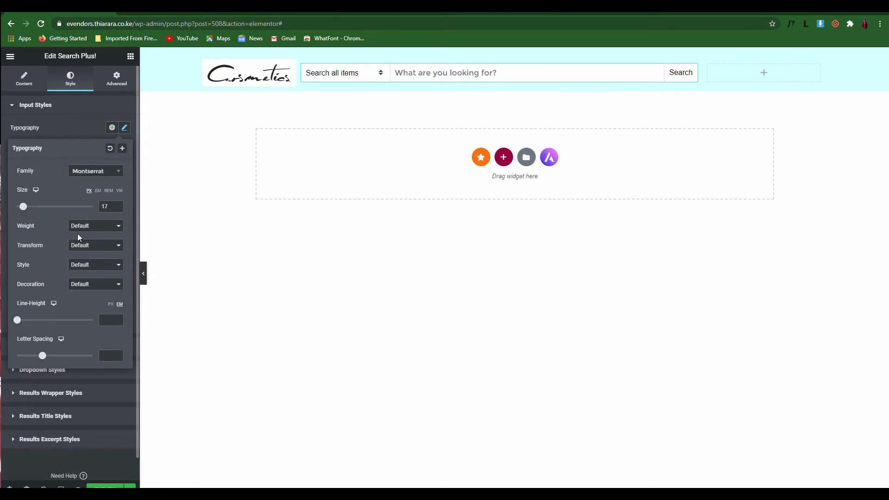
- Set the search input's font weight to 800 and its text transform to Capitalize
{"action": "left_click", "coordinate": [91, 227]}
{"action": "left_click", "coordinate": [75, 286]}
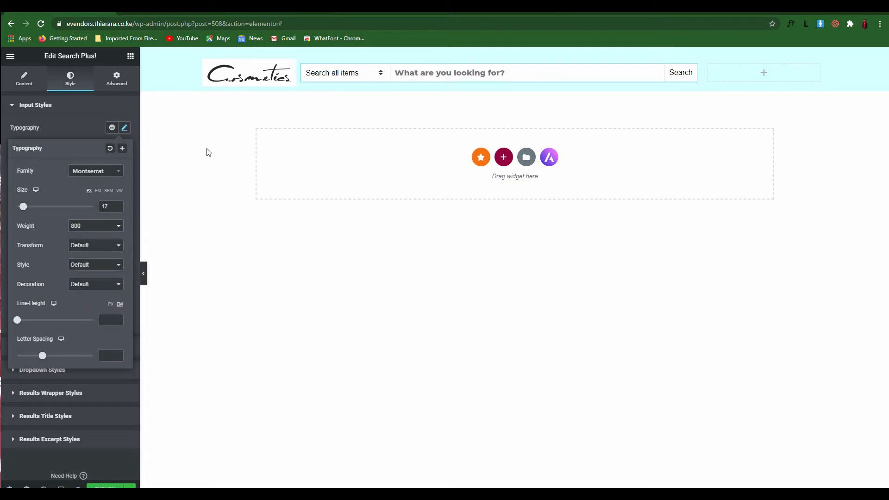
{"action": "left_click", "coordinate": [114, 249]}
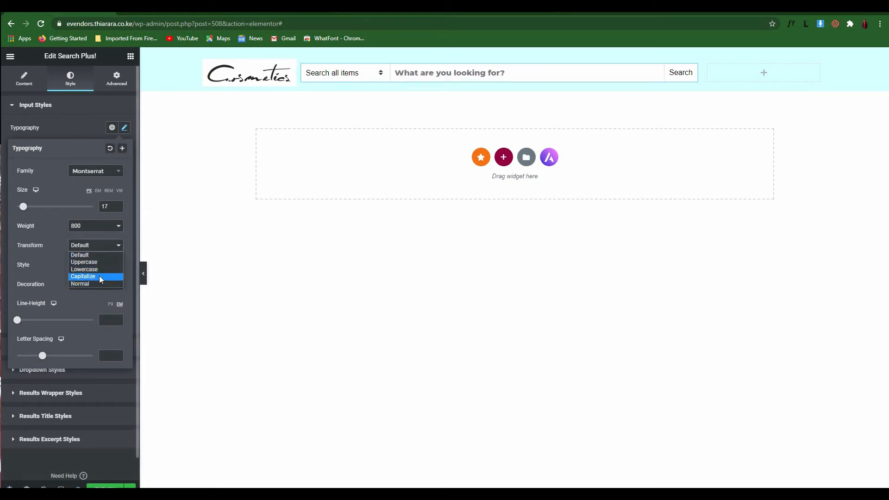
{"action": "left_click", "coordinate": [99, 276]}
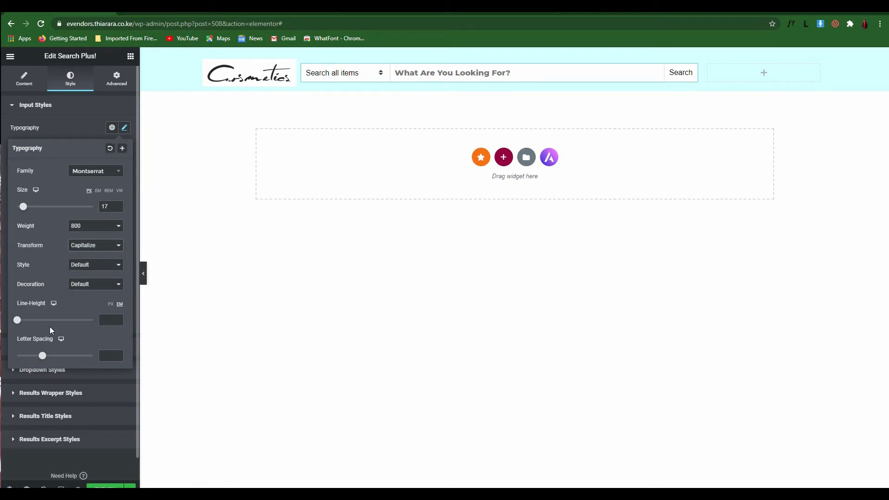
{"action": "left_click", "coordinate": [74, 108]}
{"action": "left_click", "coordinate": [83, 109]}
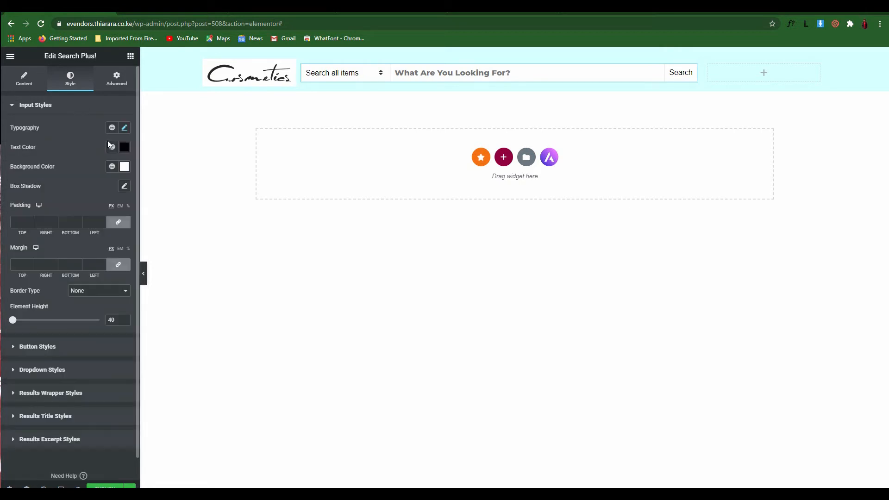
- Try a red background color on the search input, then return it to white #FFFFFF
{"action": "left_click", "coordinate": [124, 166]}
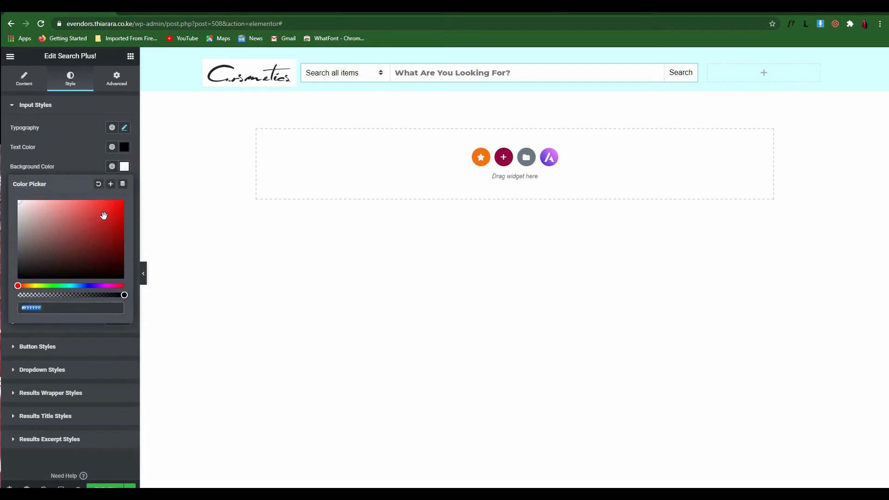
{"action": "left_click", "coordinate": [120, 215]}
{"action": "left_click_drag", "start_coordinate": [119, 215], "coordinate": [18, 201]}
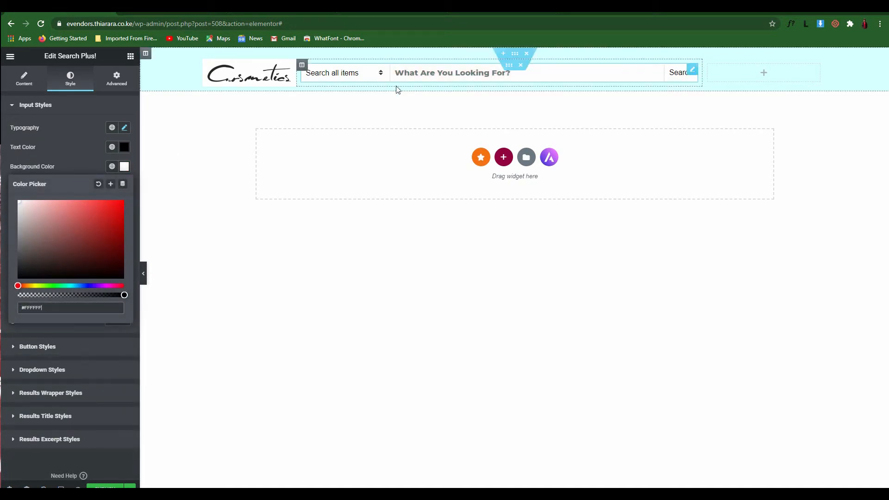
{"action": "left_click", "coordinate": [74, 160]}
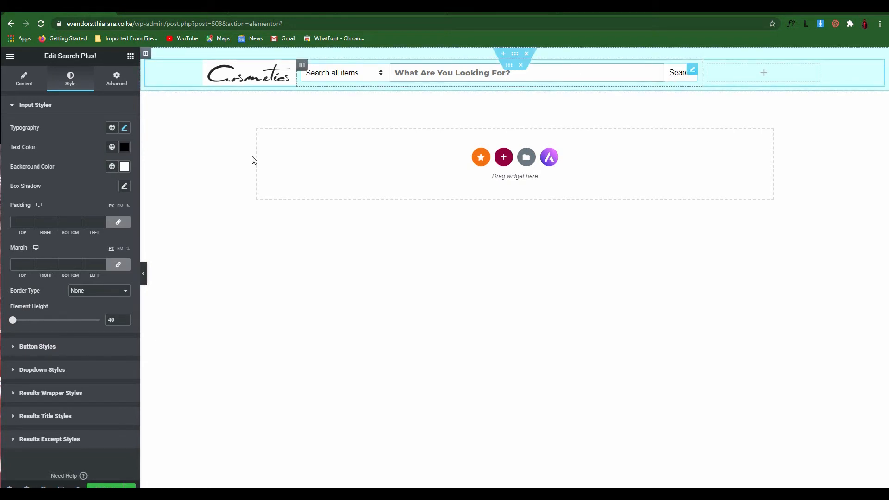
- Set the search button's typography to the Montserrat family at a size of 18 px
{"action": "left_click", "coordinate": [58, 353]}
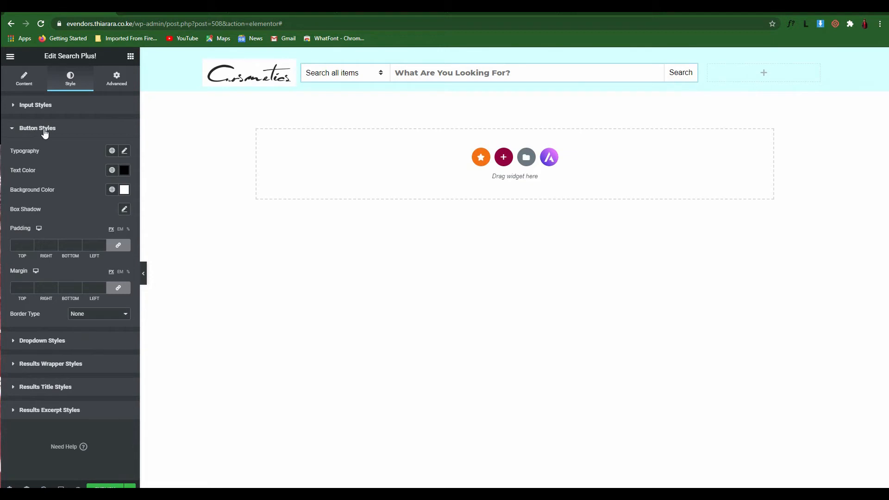
{"action": "left_click", "coordinate": [124, 152]}
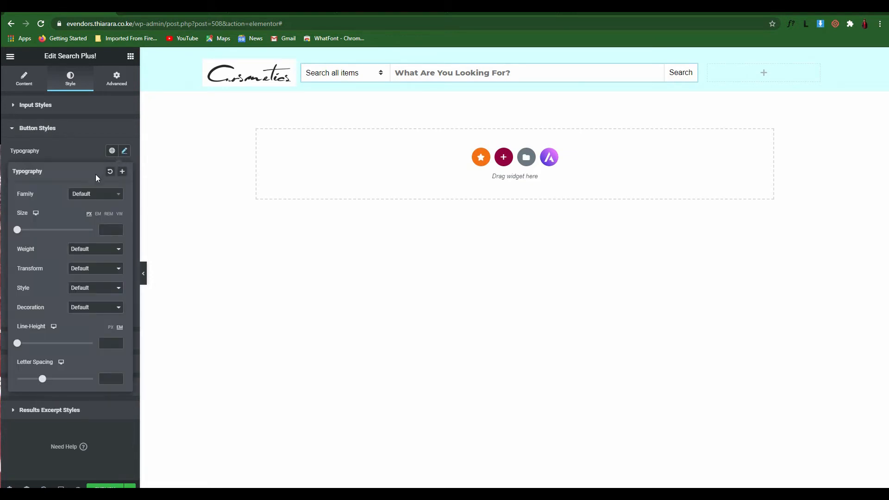
{"action": "left_click", "coordinate": [93, 200]}
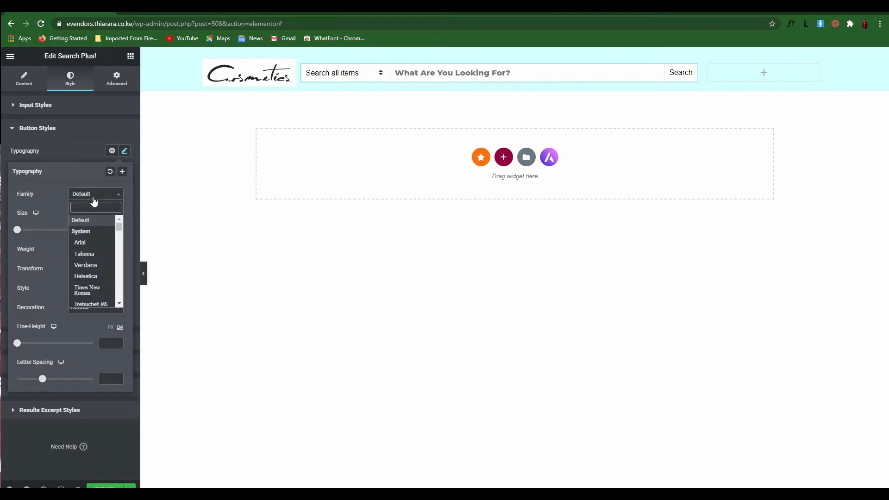
{"action": "type", "text": "MONT"}
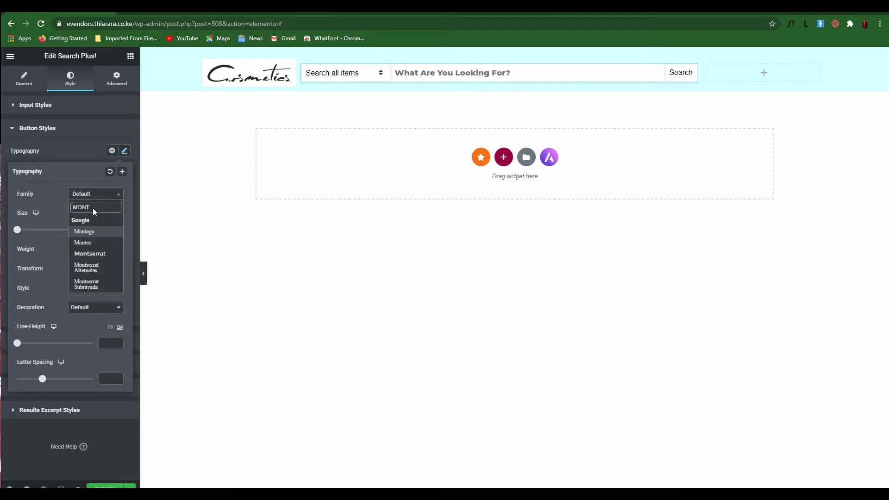
{"action": "left_click", "coordinate": [102, 254]}
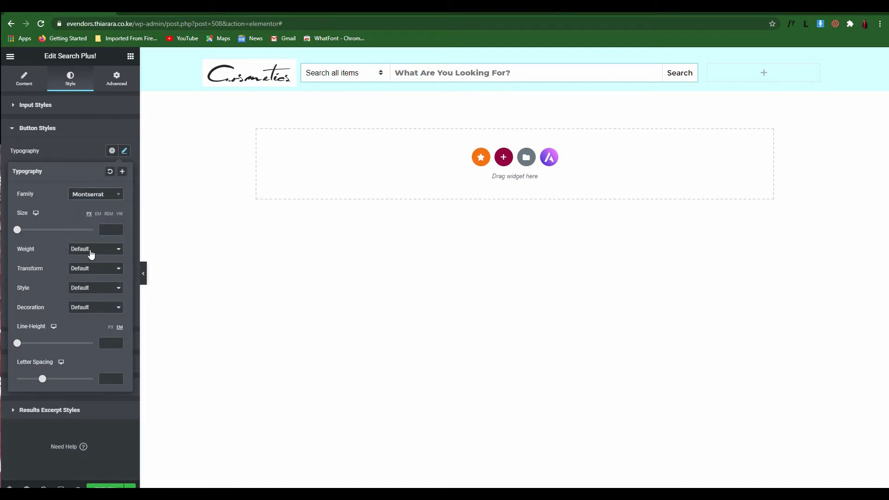
{"action": "left_click_drag", "start_coordinate": [17, 230], "coordinate": [23, 230]}
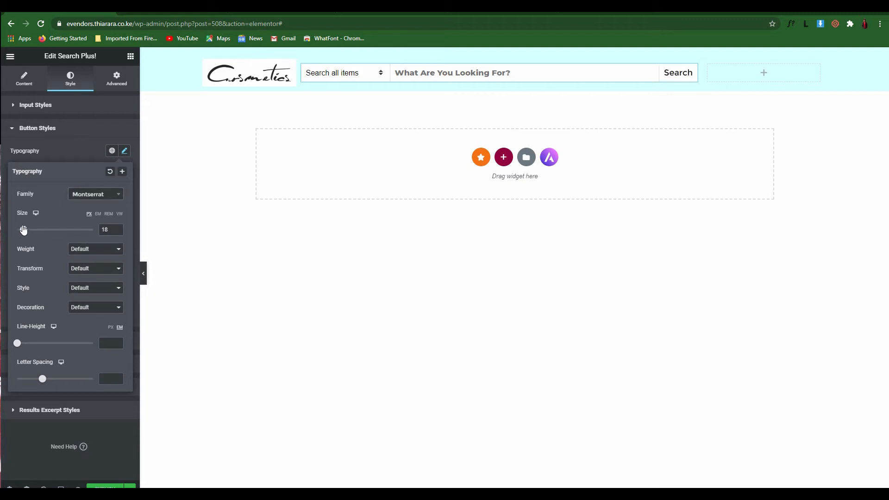
- Set the search button's font weight to 700 and its text transform to Capitalize, keeping the style at Default
{"action": "left_click", "coordinate": [77, 254]}
{"action": "left_click", "coordinate": [78, 302]}
{"action": "left_click", "coordinate": [101, 297]}
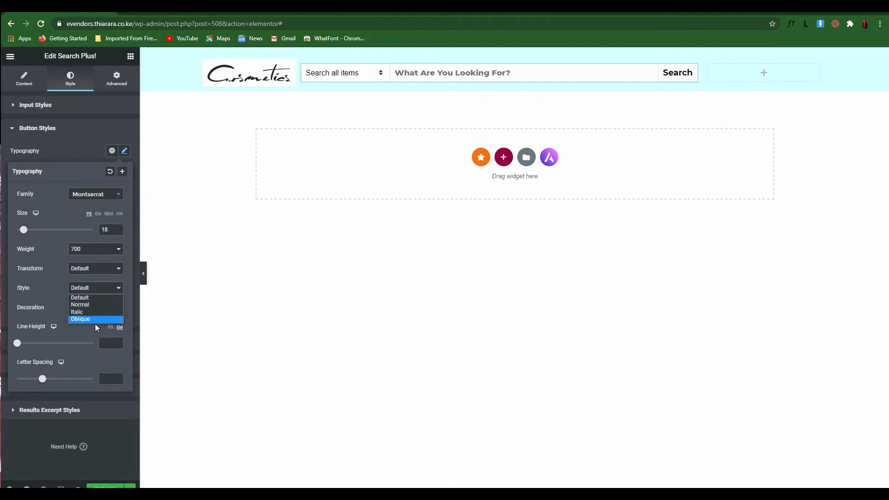
{"action": "left_click", "coordinate": [75, 296]}
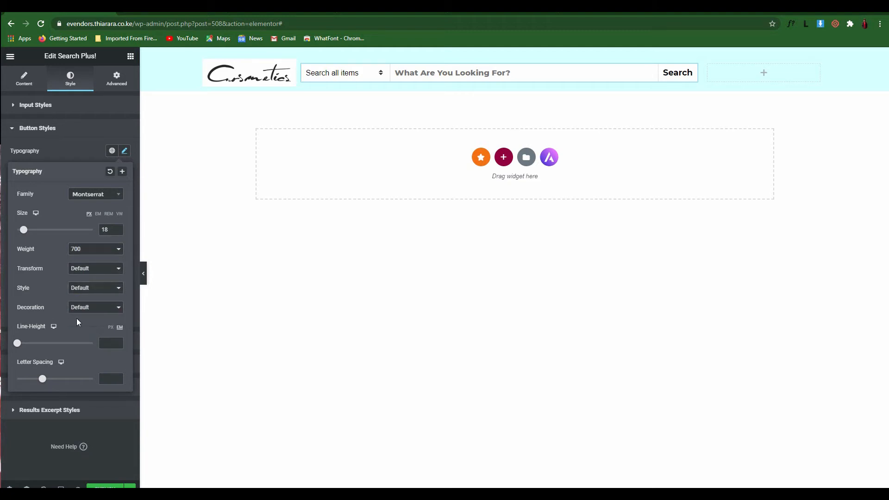
{"action": "left_click", "coordinate": [95, 269]}
{"action": "left_click", "coordinate": [92, 300]}
{"action": "left_click", "coordinate": [75, 162]}
- Give the search button a red #FF0000 background color and white #FFFFFF text
{"action": "left_click", "coordinate": [125, 191]}
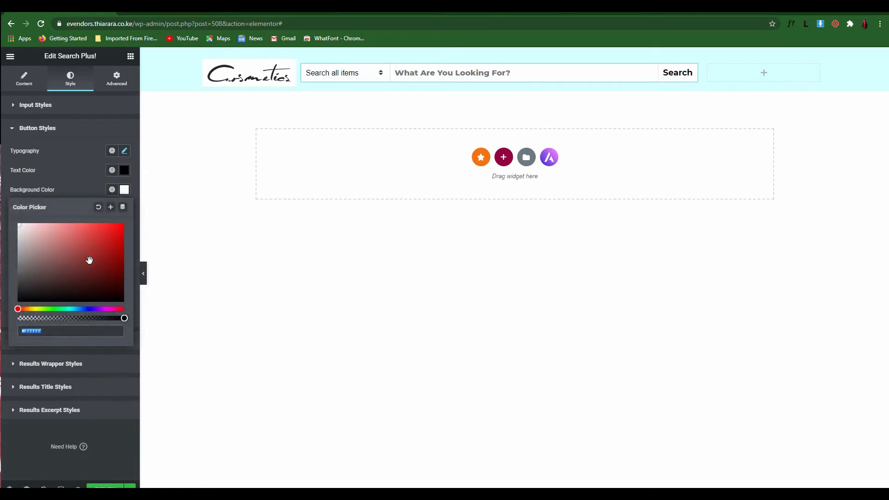
{"action": "left_click_drag", "start_coordinate": [87, 258], "coordinate": [126, 218]}
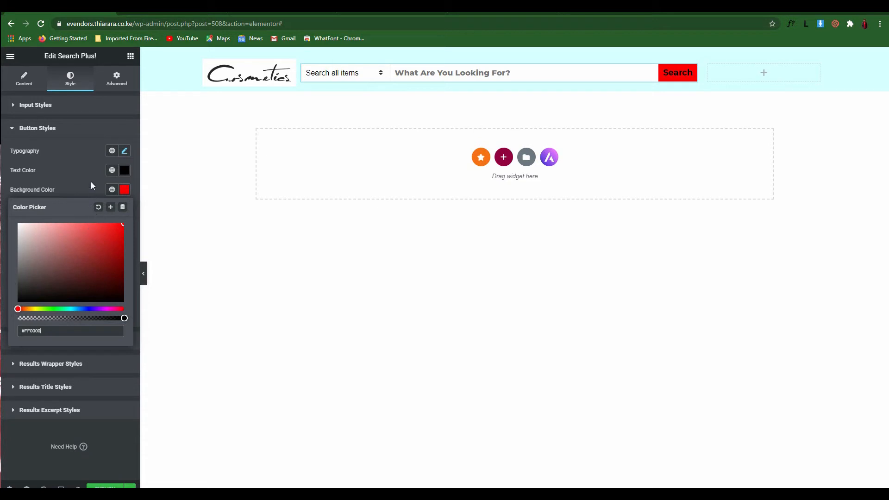
{"action": "left_click", "coordinate": [123, 170]}
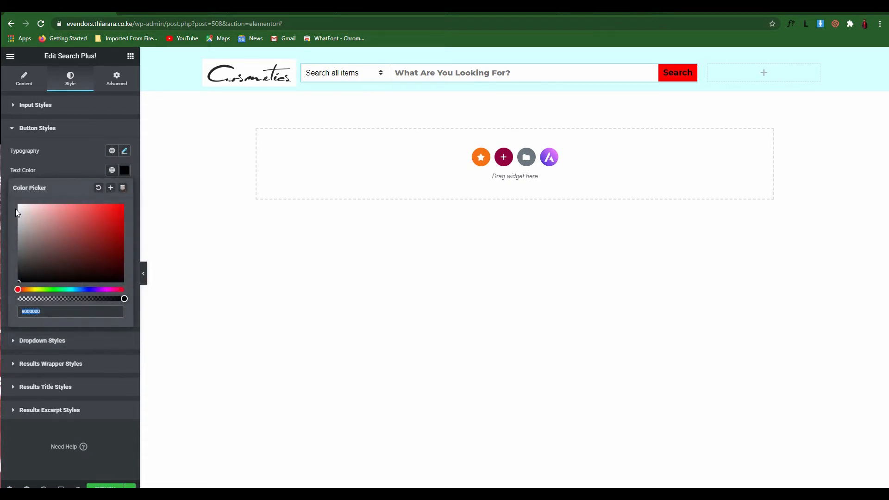
{"action": "type", "text": "#FFFFFF"}
{"action": "left_click", "coordinate": [68, 162]}
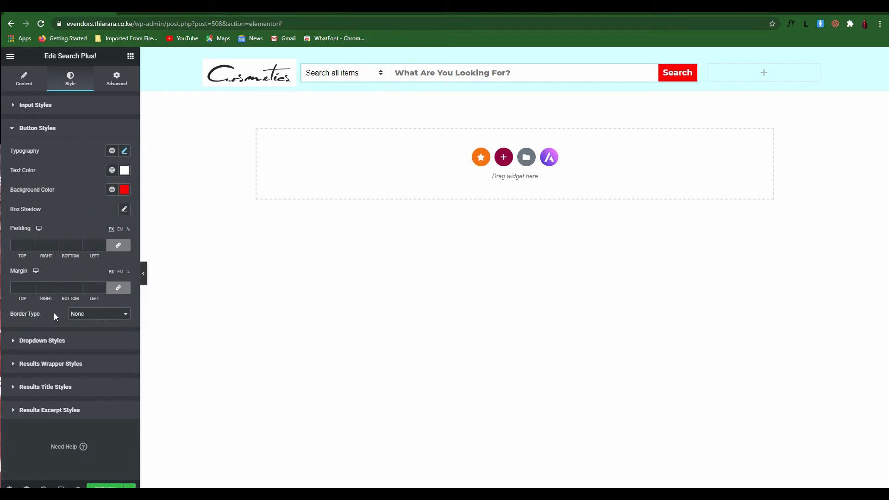
- Give the search button a solid border 2 px wide on all sides in near-black #0A0A0A
{"action": "left_click", "coordinate": [86, 315]}
{"action": "left_click", "coordinate": [85, 333]}
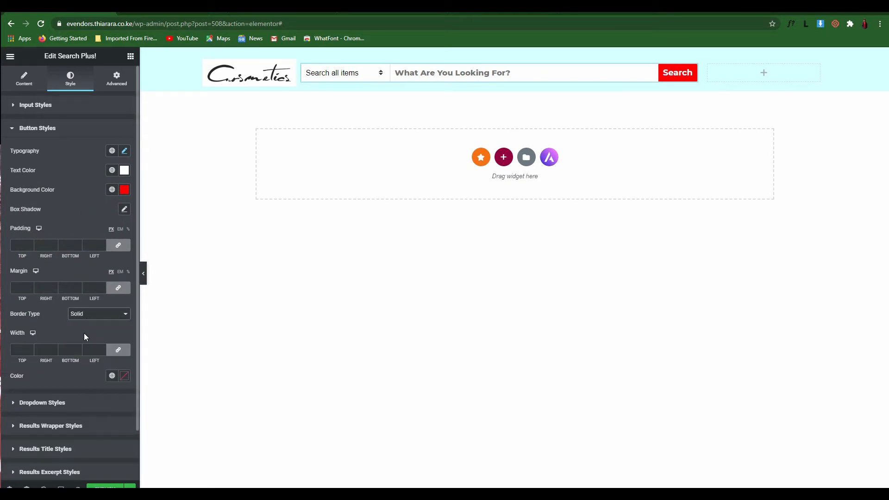
{"action": "left_click", "coordinate": [22, 350]}
{"action": "type", "text": "2"}
{"action": "left_click", "coordinate": [124, 376]}
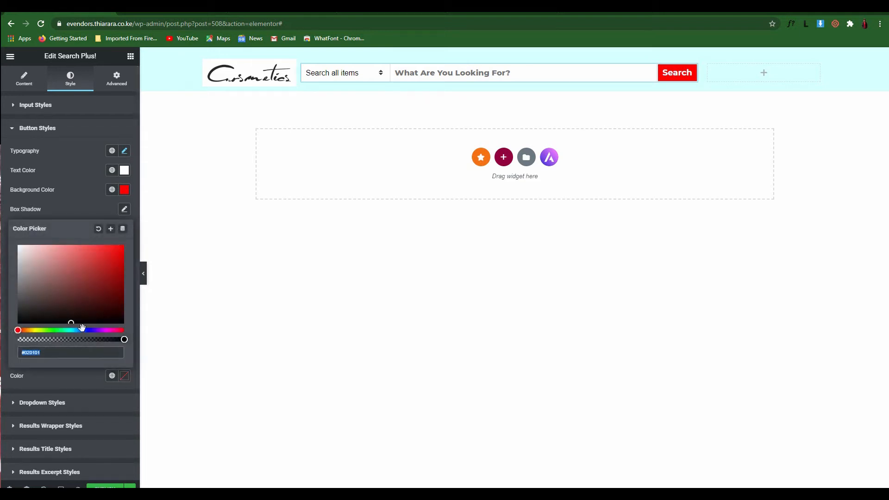
{"action": "left_click", "coordinate": [18, 320]}
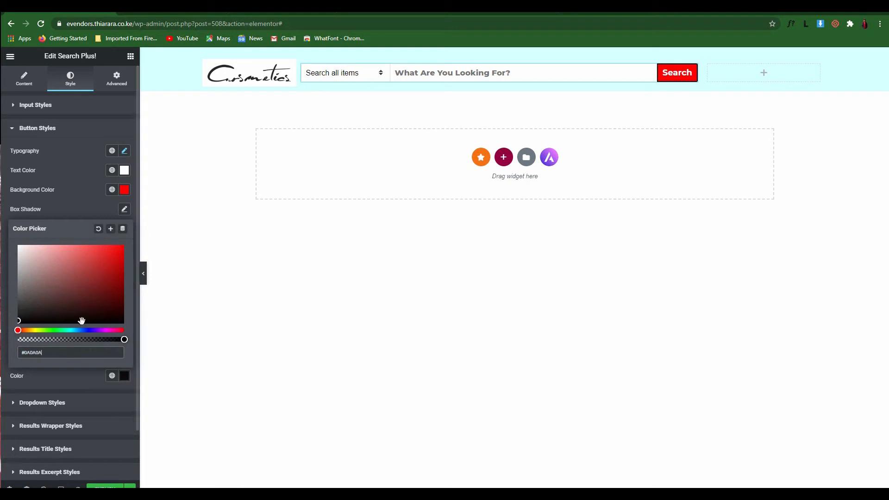
{"action": "left_click", "coordinate": [85, 203]}
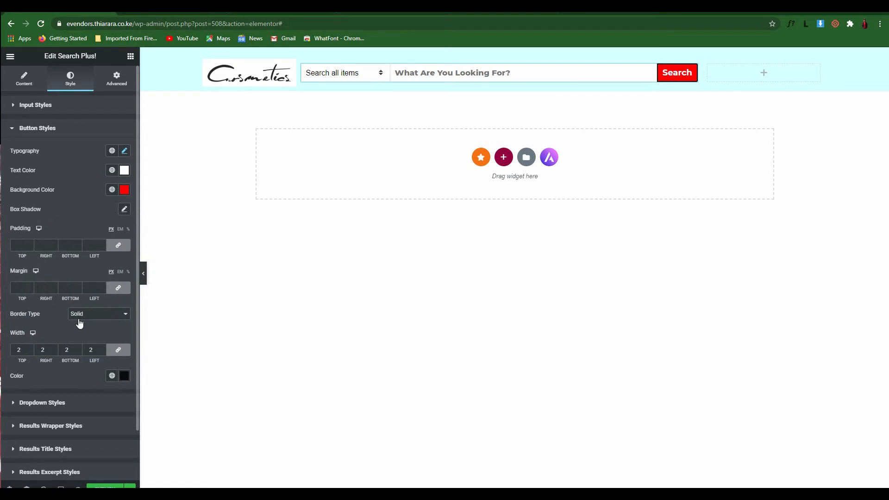
- Set the category dropdown's typography to the Montserrat family at a size of 19 px
{"action": "scroll", "coordinate": [80, 323], "scroll_direction": "down", "scroll_amount": 2}
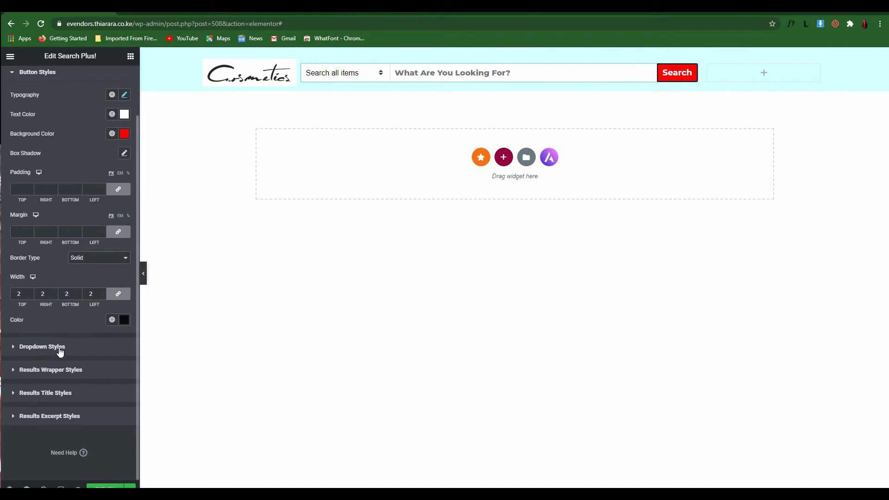
{"action": "left_click", "coordinate": [42, 347]}
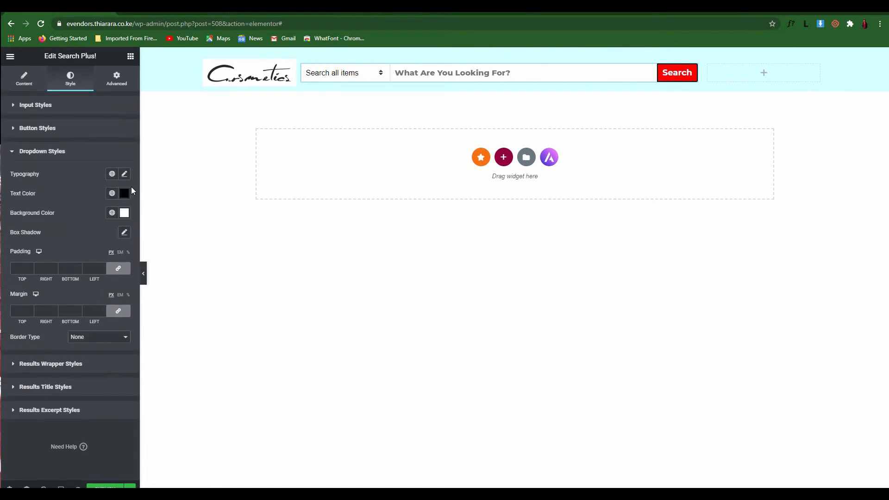
{"action": "left_click", "coordinate": [124, 173]}
{"action": "left_click", "coordinate": [98, 218]}
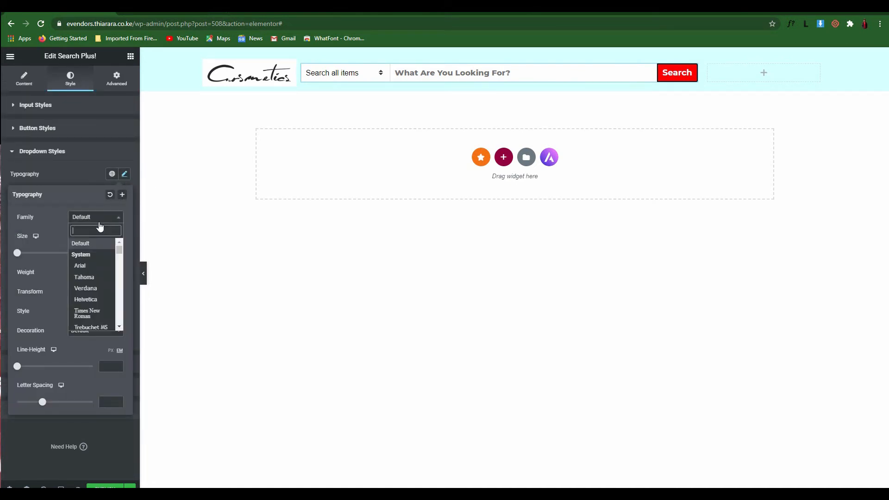
{"action": "type", "text": "MONT"}
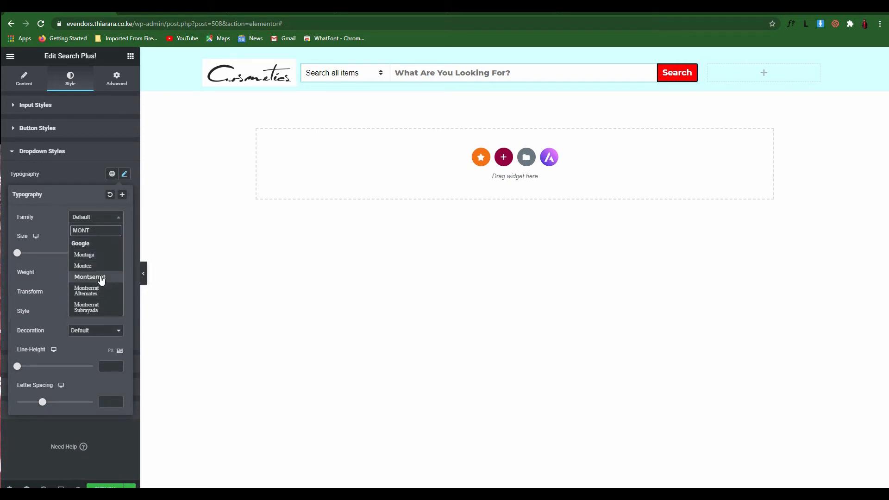
{"action": "left_click", "coordinate": [98, 277]}
{"action": "left_click_drag", "start_coordinate": [18, 253], "coordinate": [28, 250]}
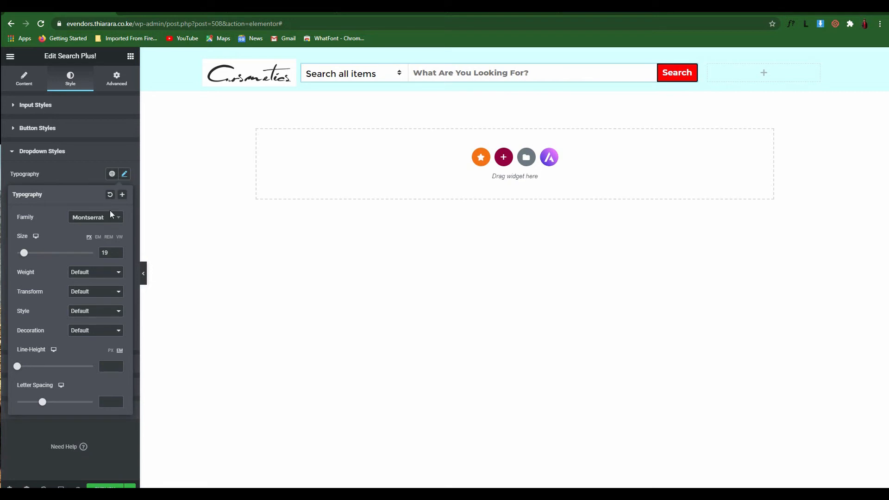
- Set the category dropdown's font weight to 700 and text transform to Capitalize, and reduce its font size to 15 px
{"action": "left_click", "coordinate": [89, 274]}
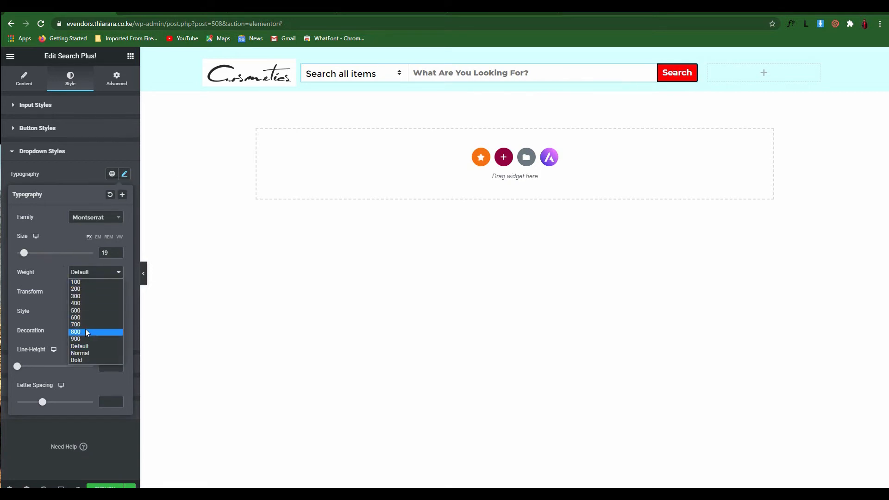
{"action": "left_click", "coordinate": [86, 321]}
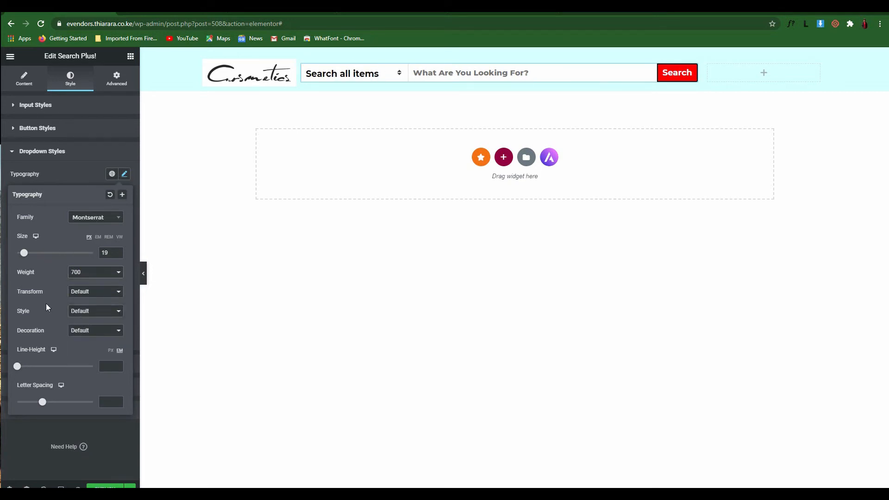
{"action": "left_click", "coordinate": [81, 296]}
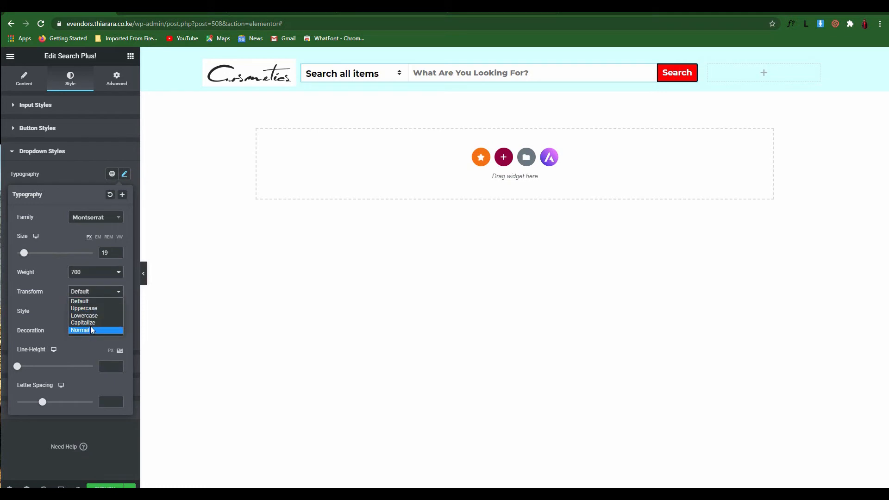
{"action": "left_click", "coordinate": [91, 325]}
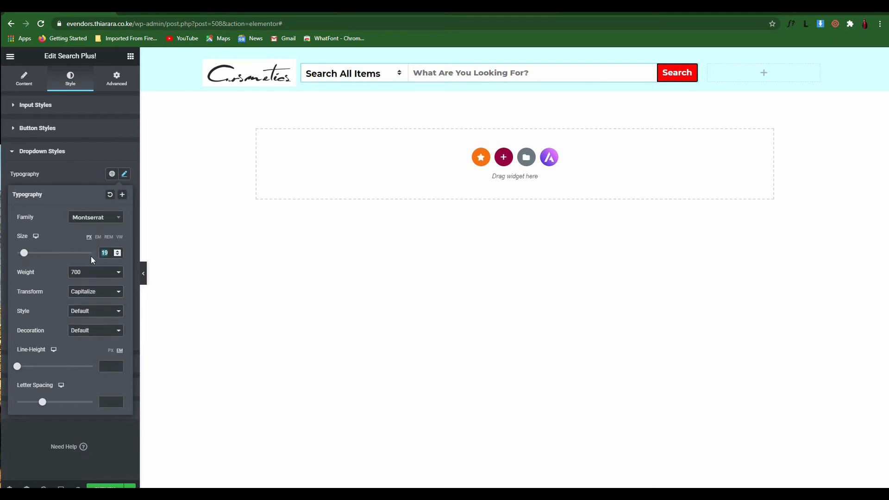
{"action": "type", "text": "10"}
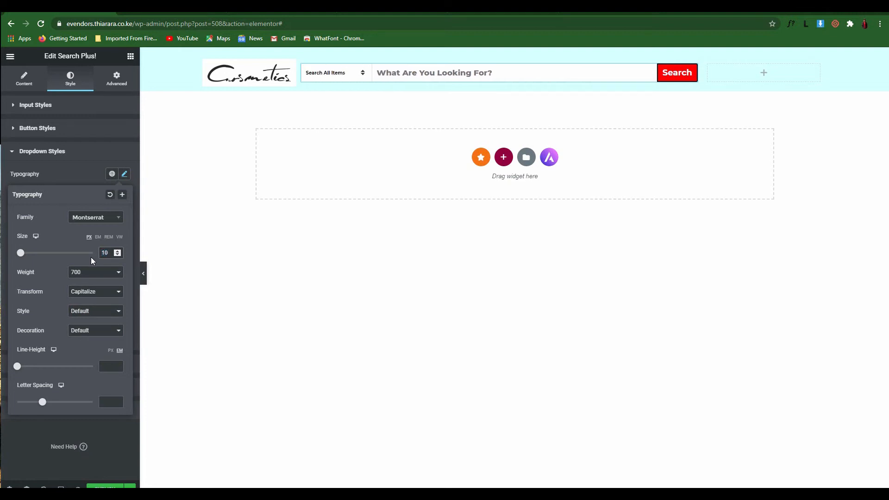
{"action": "type", "text": "15"}
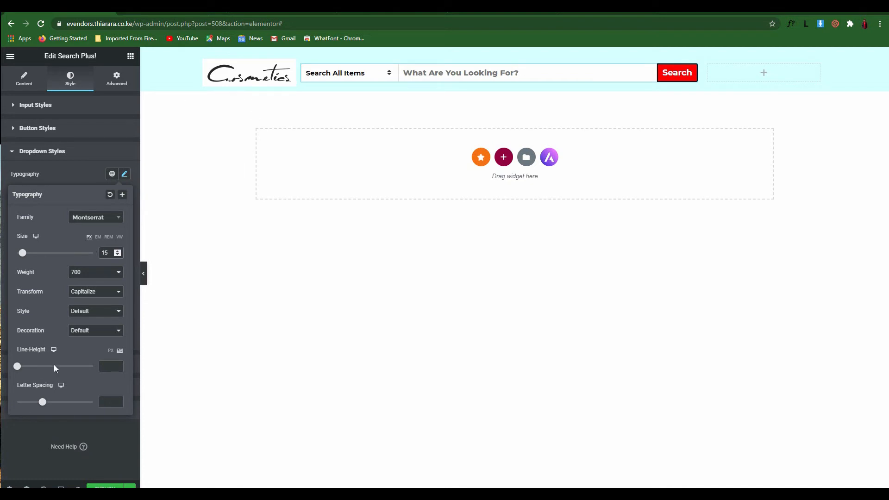
{"action": "left_click", "coordinate": [72, 157]}
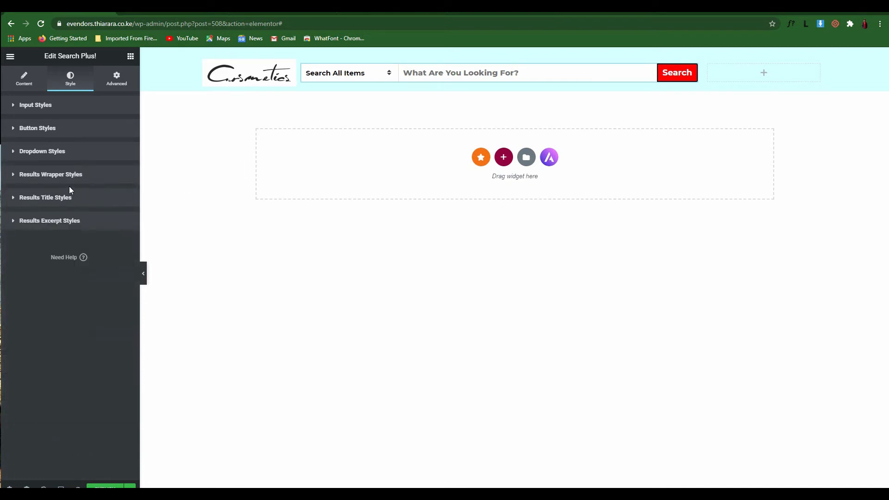
{"action": "left_click", "coordinate": [67, 179]}
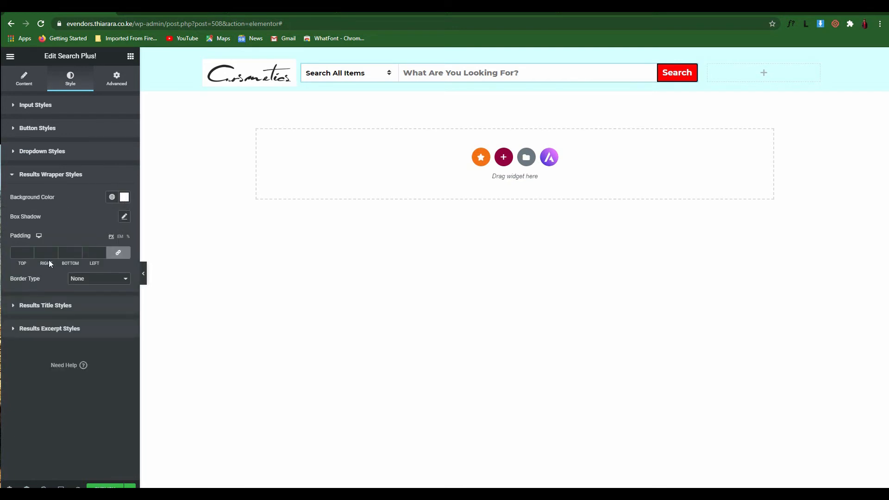
{"action": "left_click", "coordinate": [50, 306]}
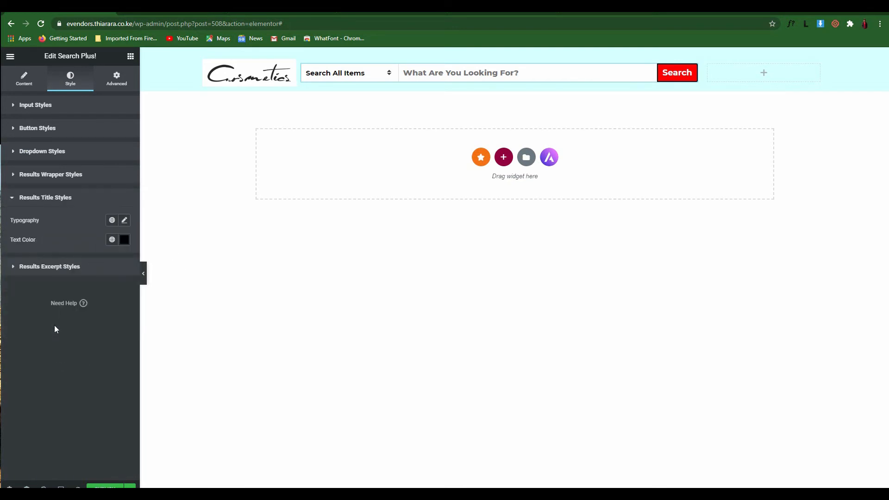
{"action": "left_click", "coordinate": [77, 273]}
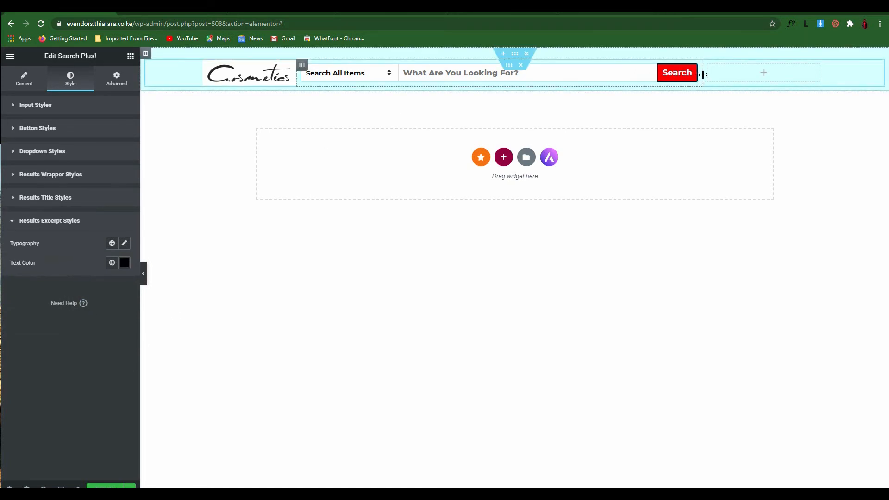
- Narrow the search box column of the header and set its column width to 45%
{"action": "left_click_drag", "start_coordinate": [703, 74], "coordinate": [585, 80]}
{"action": "left_click", "coordinate": [301, 66]}
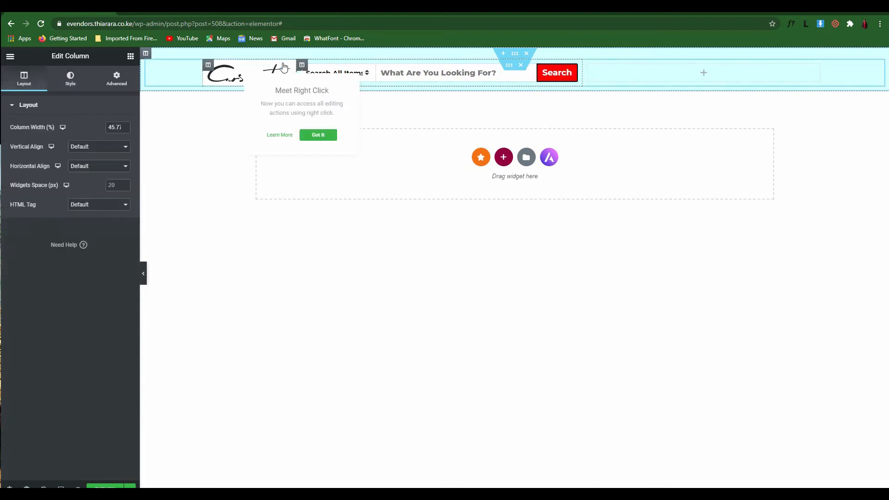
{"action": "double_click", "coordinate": [108, 128]}
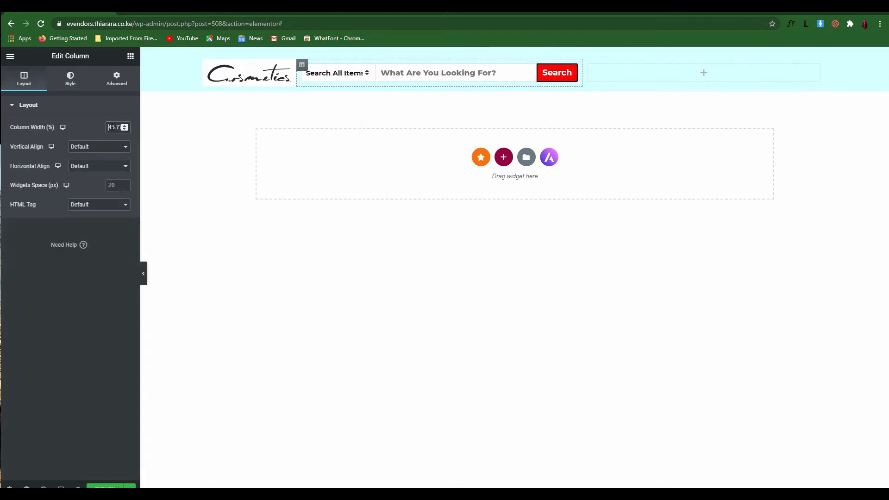
{"action": "type", "text": "45"}
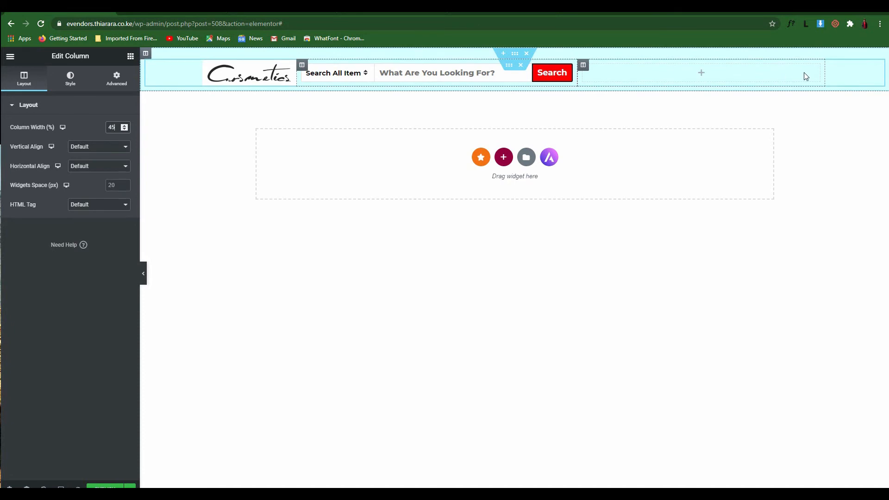
- Add the HFB Navigation Menu widget to the empty header column and narrow the search column to about 40% to give the menu room
{"action": "left_click", "coordinate": [131, 56]}
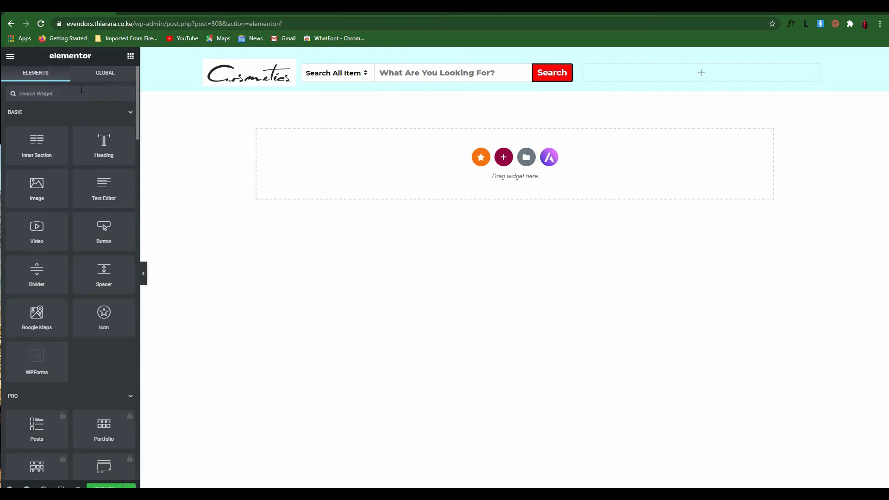
{"action": "type", "text": "NAV"}
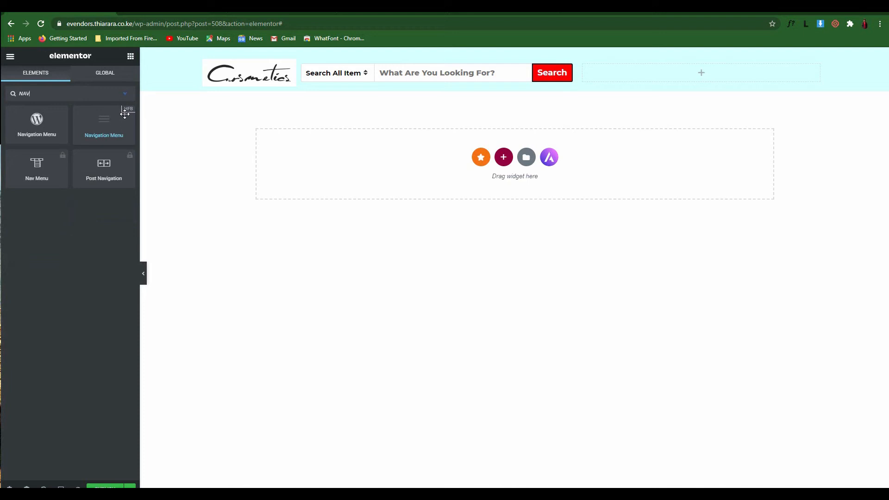
{"action": "left_click_drag", "start_coordinate": [111, 123], "coordinate": [623, 65]}
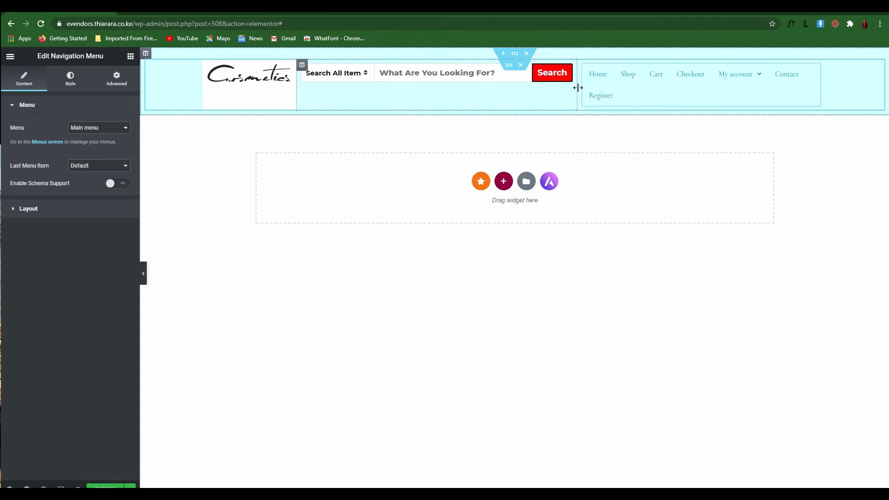
{"action": "left_click_drag", "start_coordinate": [577, 88], "coordinate": [551, 92]}
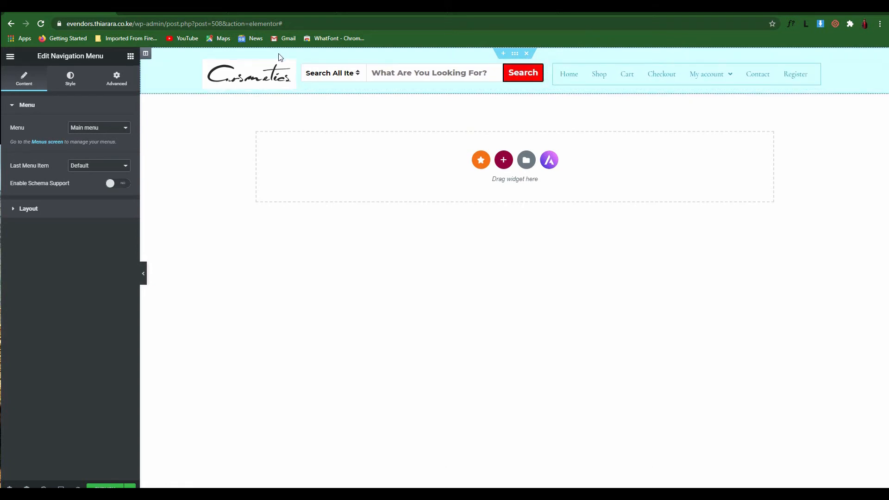
- Increase the header inner section's boxed content width to 1555
{"action": "left_click", "coordinate": [302, 65]}
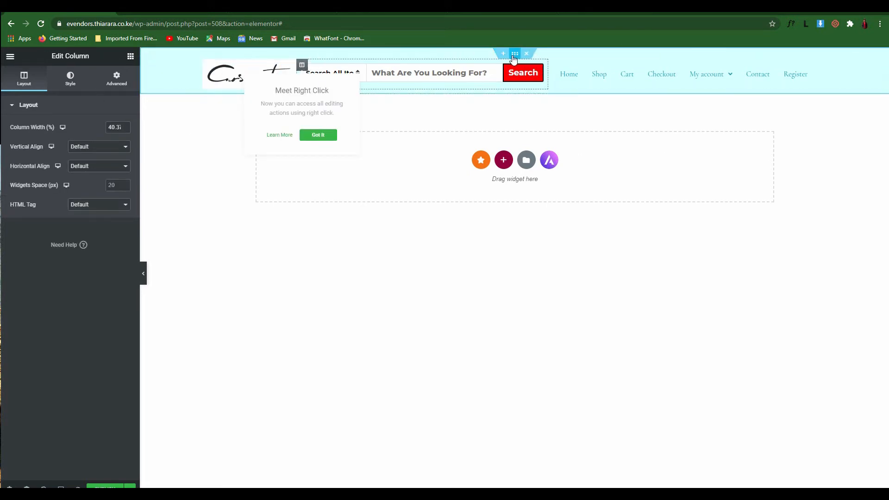
{"action": "left_click", "coordinate": [514, 58]}
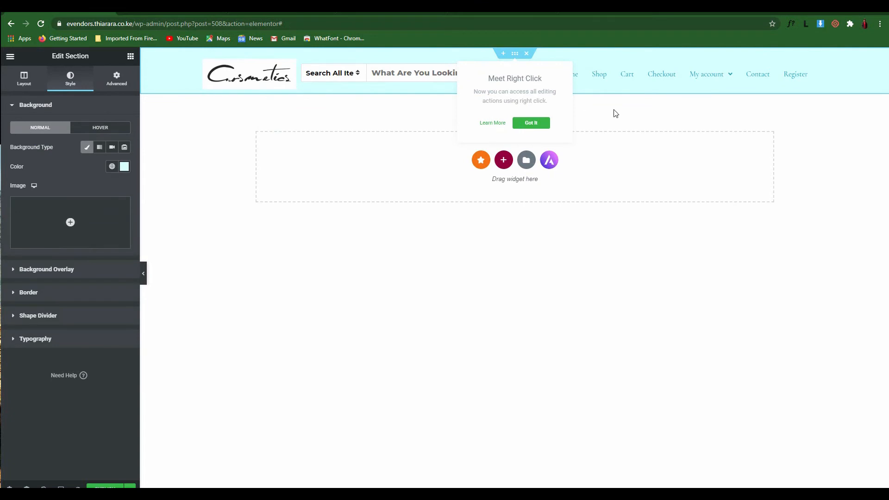
{"action": "left_click", "coordinate": [531, 123]}
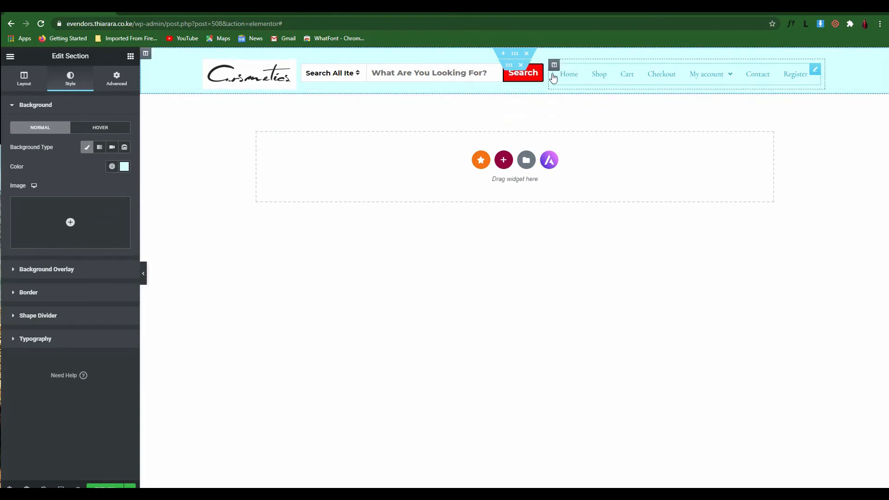
{"action": "left_click", "coordinate": [451, 75]}
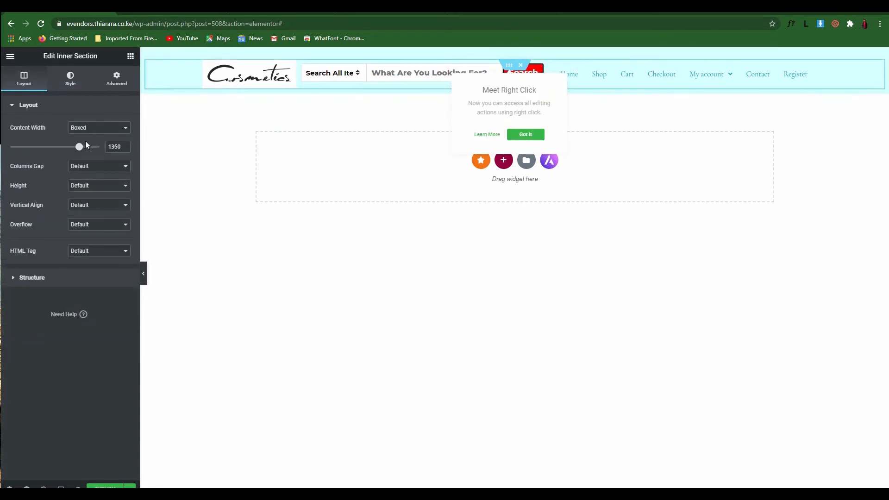
{"action": "left_click_drag", "start_coordinate": [79, 147], "coordinate": [97, 149]}
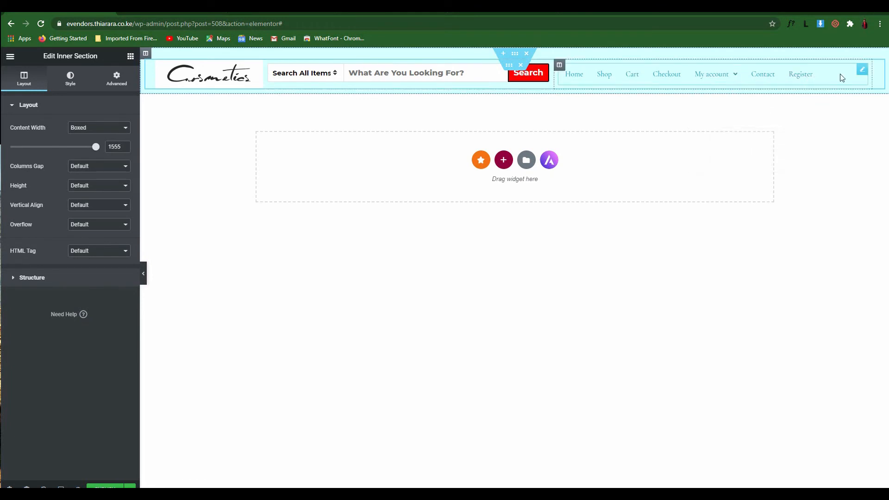
- Publish the header template and exit the editor to the WordPress dashboard
{"action": "left_click", "coordinate": [680, 83]}
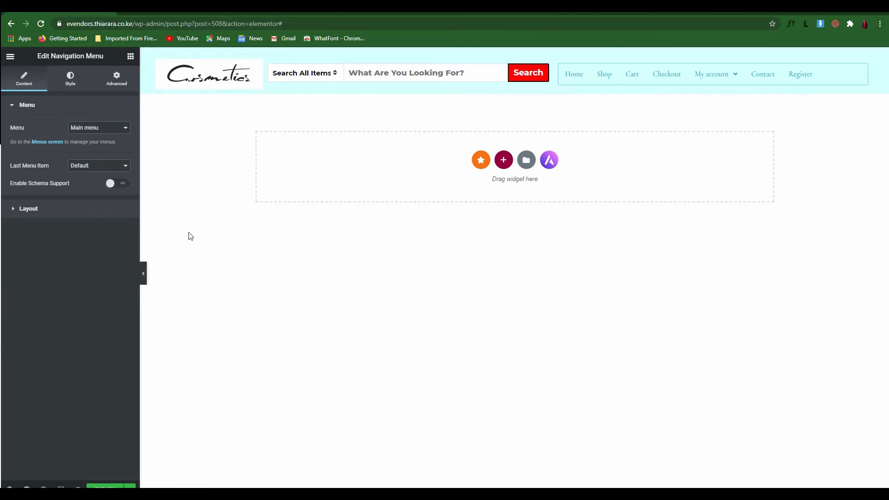
{"action": "left_click", "coordinate": [105, 486]}
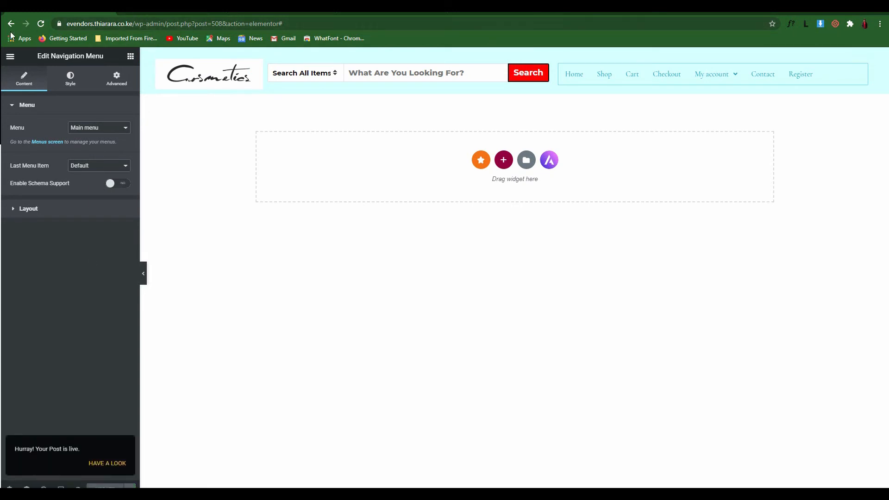
{"action": "left_click", "coordinate": [10, 56]}
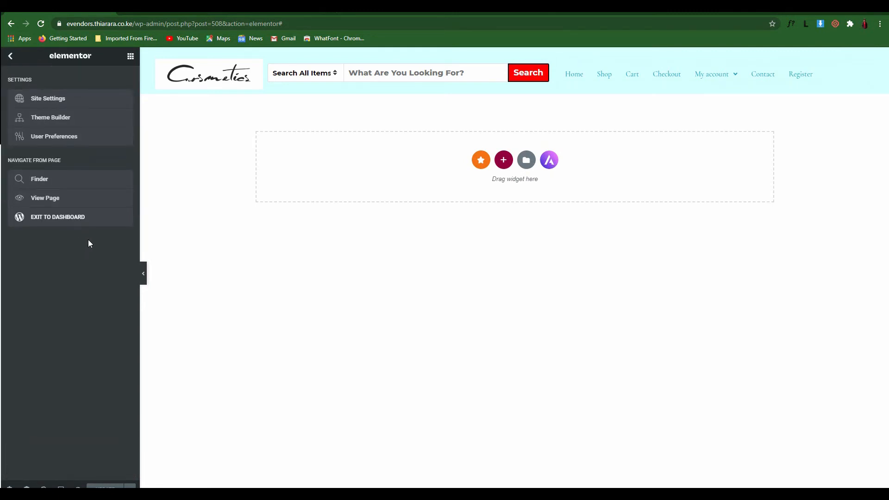
{"action": "left_click", "coordinate": [72, 218]}
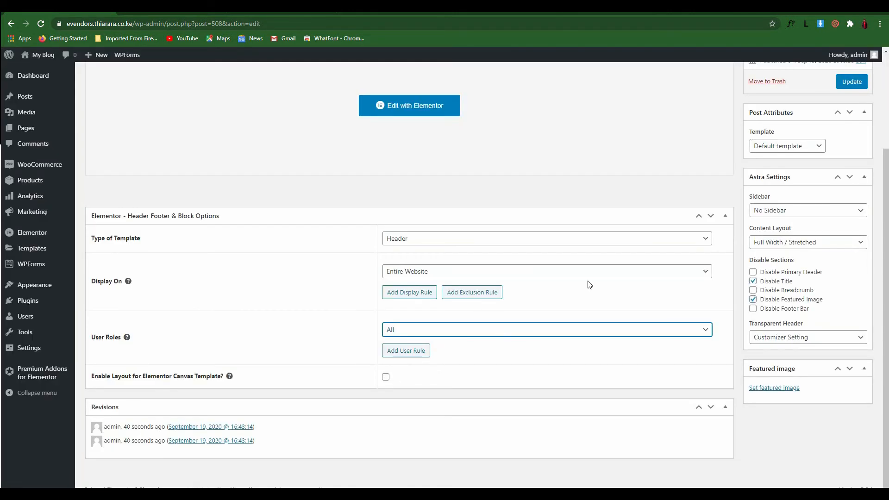
- Update the header template settings and reload the site's home page to check the new header
{"action": "left_click", "coordinate": [852, 83]}
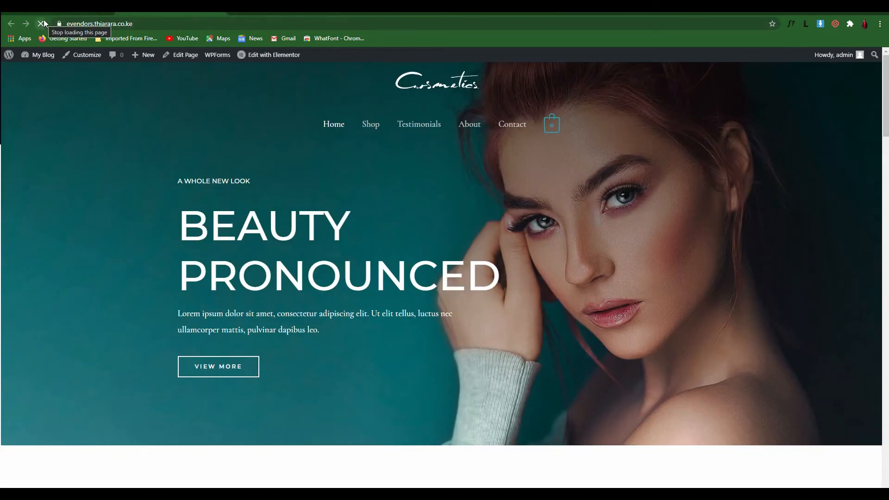
{"action": "left_click", "coordinate": [41, 22]}
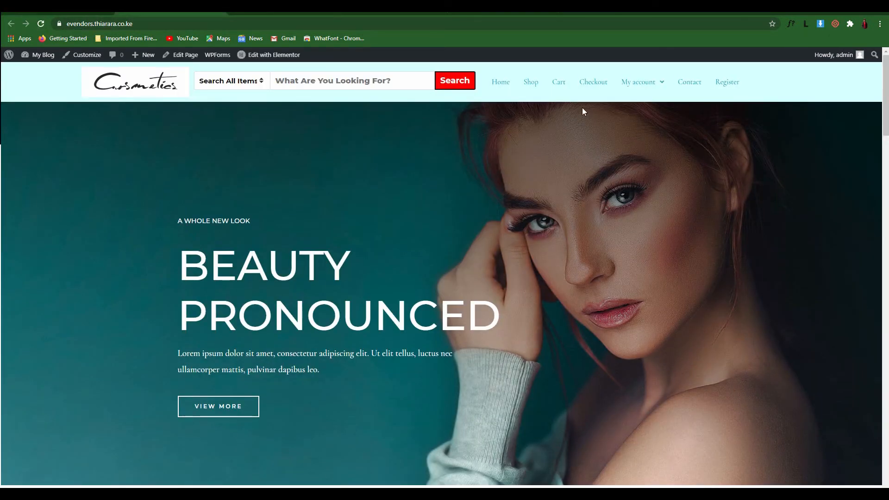
{"action": "scroll", "coordinate": [582, 108], "scroll_direction": "down", "scroll_amount": 5}
{"action": "scroll", "coordinate": [582, 107], "scroll_direction": "up", "scroll_amount": 5}
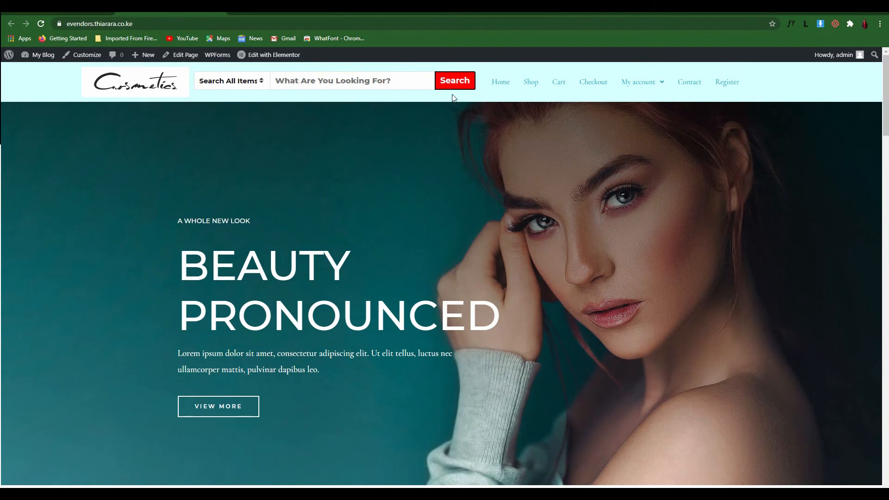
- Run a product search from the home page header limited to the Anti-Aging Cream category
{"action": "left_click", "coordinate": [259, 81]}
{"action": "left_click", "coordinate": [242, 100]}
{"action": "left_click", "coordinate": [294, 83]}
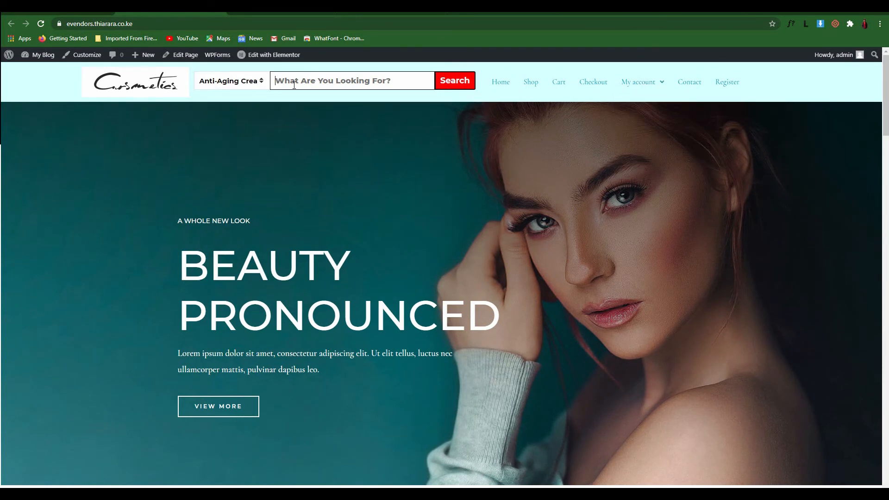
{"action": "left_click", "coordinate": [444, 82]}
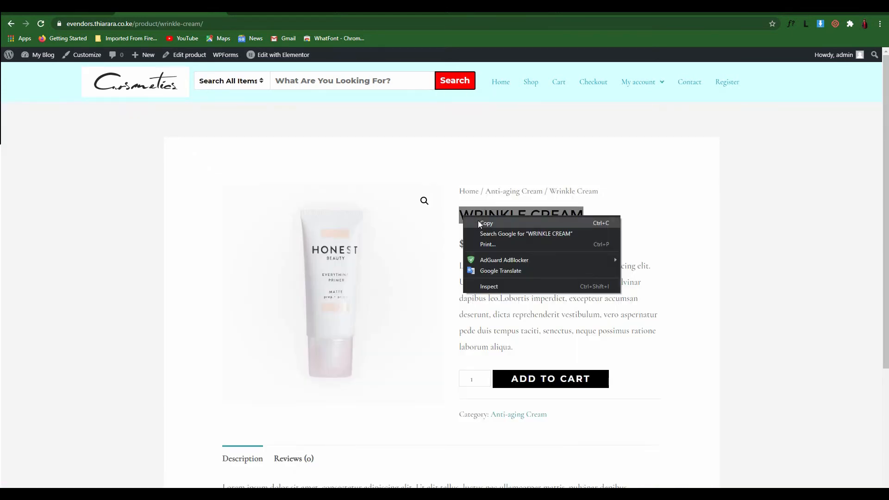
- Copy the Wrinkle Cream product title and paste it into the header search box on the product page and again on the home page
{"action": "left_click", "coordinate": [479, 222]}
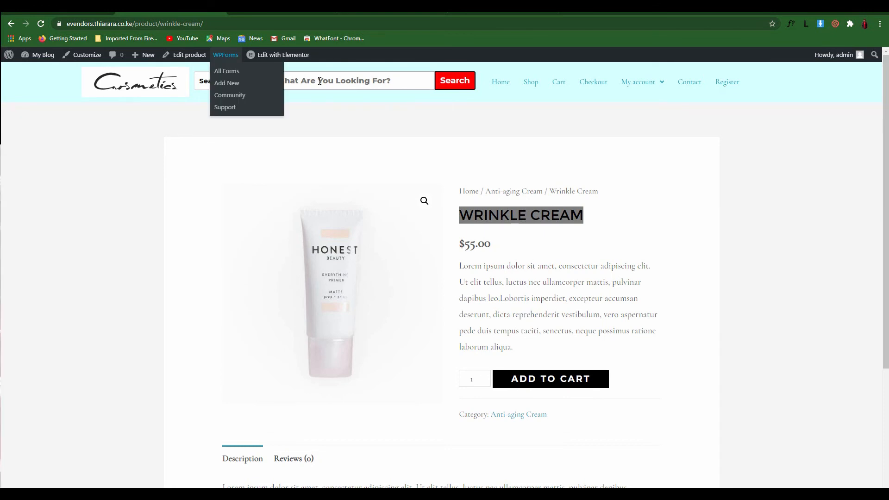
{"action": "left_click", "coordinate": [413, 84]}
{"action": "right_click", "coordinate": [349, 82]}
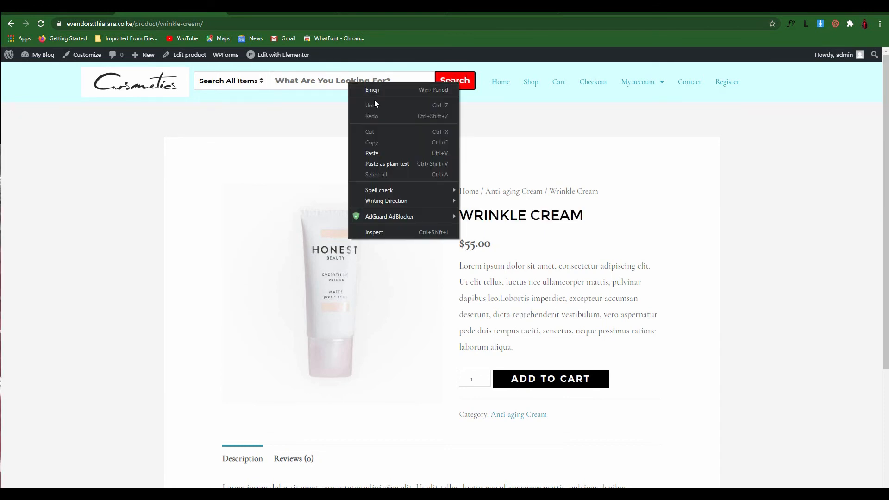
{"action": "left_click", "coordinate": [372, 152]}
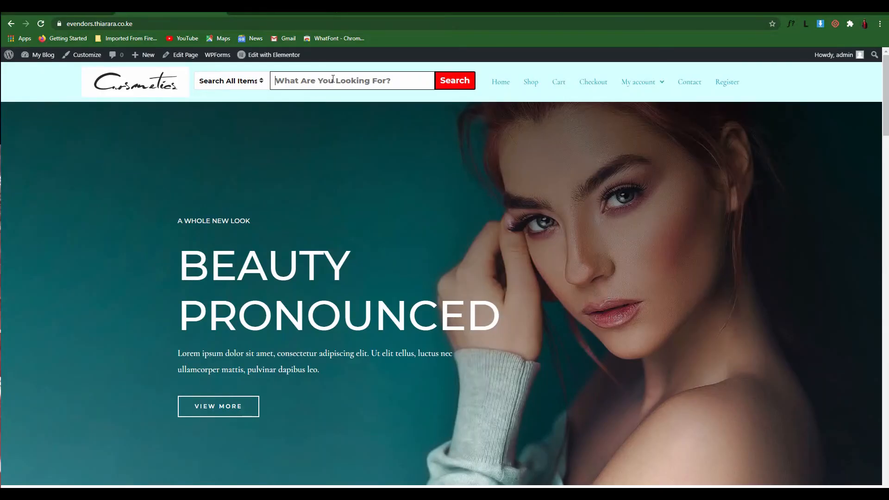
{"action": "right_click", "coordinate": [333, 79]}
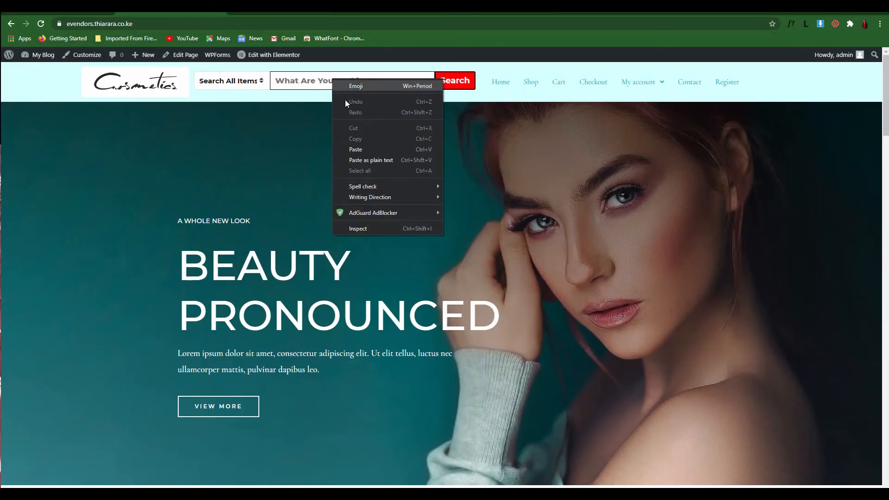
{"action": "left_click", "coordinate": [359, 150]}
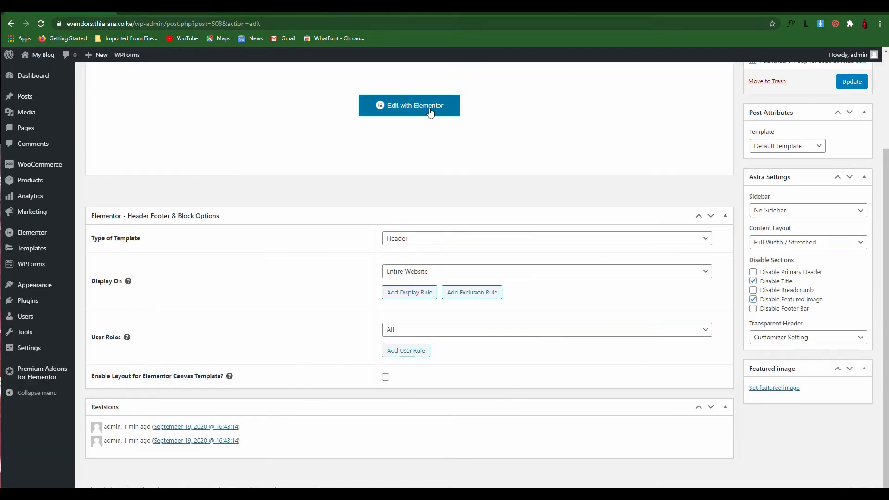
- Reopen the header template in Elementor and set the navigation menu's normal background color to white #FFFFFF
{"action": "left_click", "coordinate": [410, 104]}
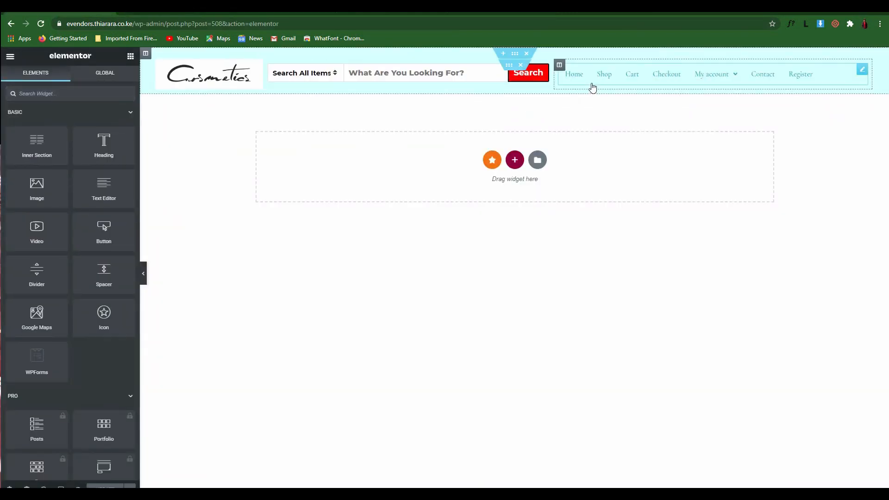
{"action": "left_click", "coordinate": [592, 83]}
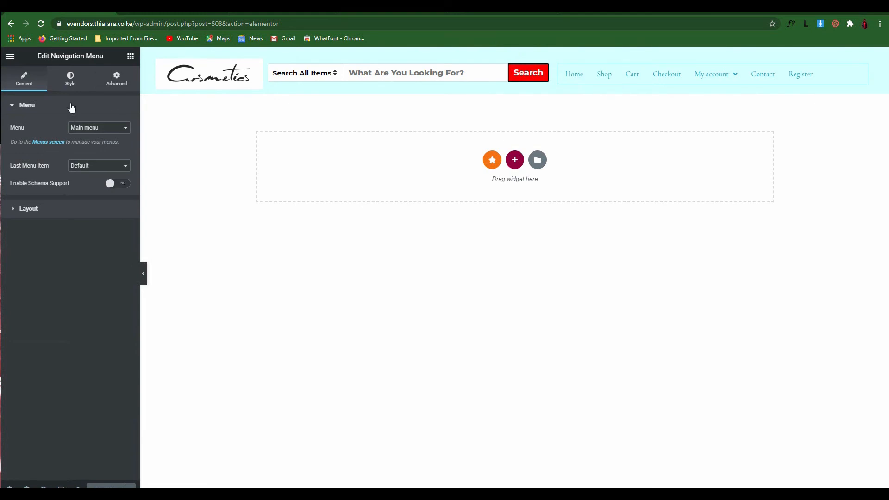
{"action": "left_click", "coordinate": [70, 79]}
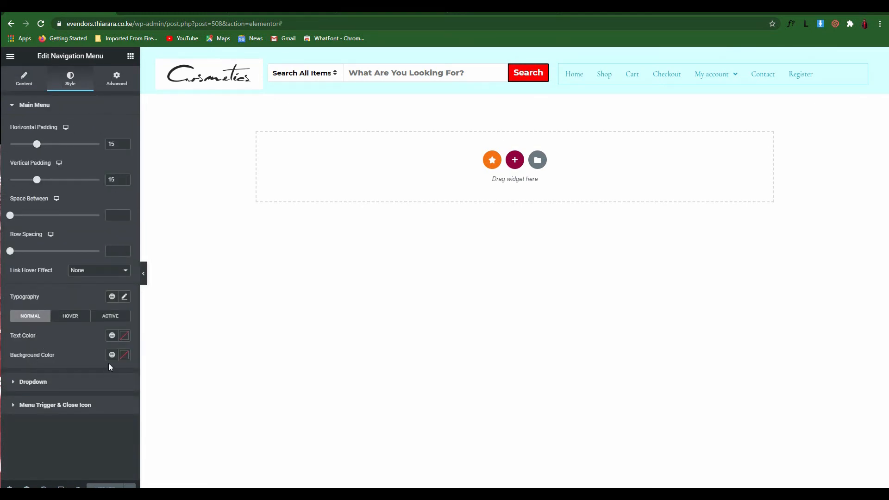
{"action": "left_click", "coordinate": [126, 356]}
{"action": "mouse_move", "coordinate": [46, 277]}
{"action": "left_mouse_down"}
{"action": "mouse_move", "coordinate": [34, 246]}
{"action": "mouse_move", "coordinate": [1, 216]}
{"action": "left_mouse_up"}
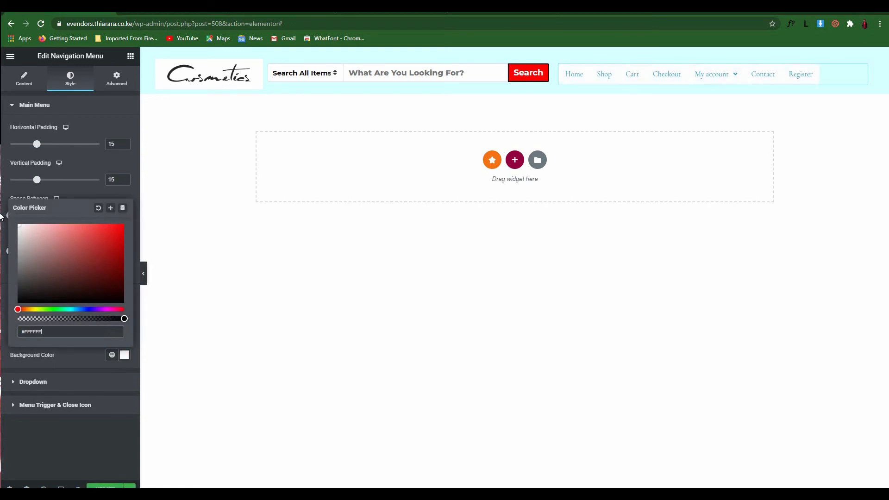
- Set the normal text color of the navigation menu's dropdown to black #000000
{"action": "left_click", "coordinate": [45, 384]}
{"action": "scroll", "coordinate": [80, 356], "scroll_direction": "down", "scroll_amount": 2}
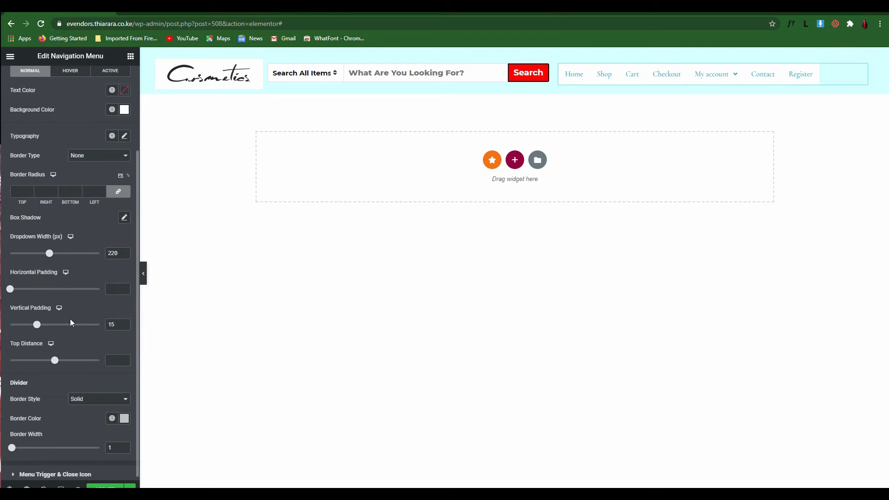
{"action": "scroll", "coordinate": [80, 382], "scroll_direction": "down", "scroll_amount": 1}
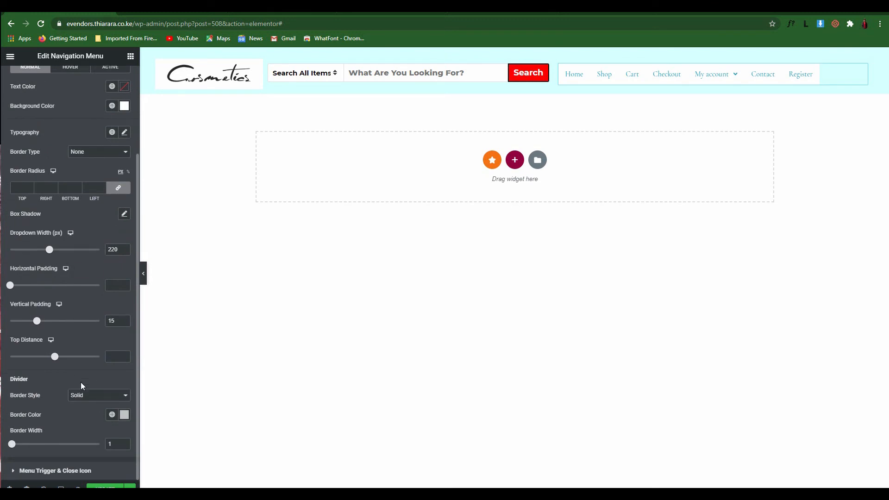
{"action": "scroll", "coordinate": [50, 368], "scroll_direction": "up", "scroll_amount": 3}
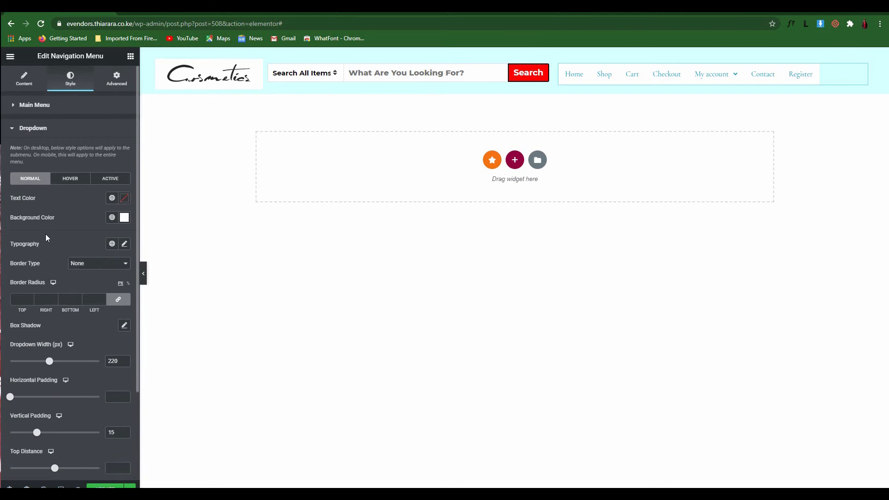
{"action": "left_click", "coordinate": [124, 199]}
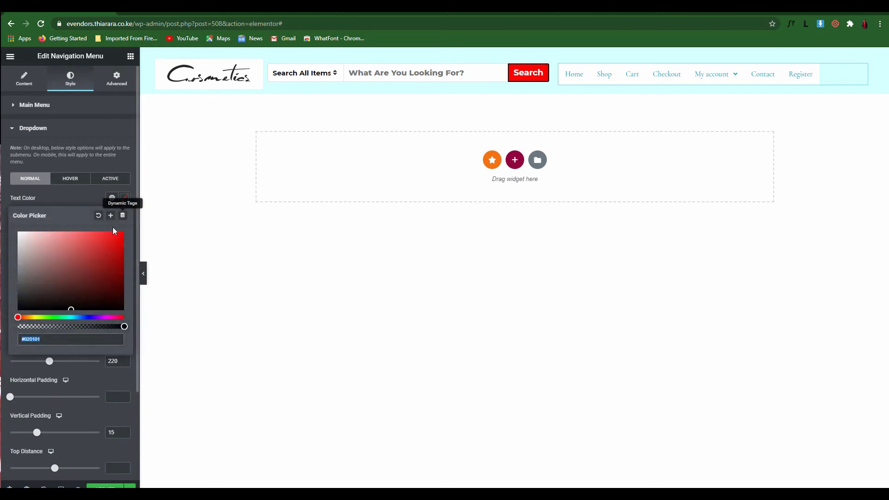
{"action": "left_click_drag", "start_coordinate": [70, 291], "coordinate": [6, 325]}
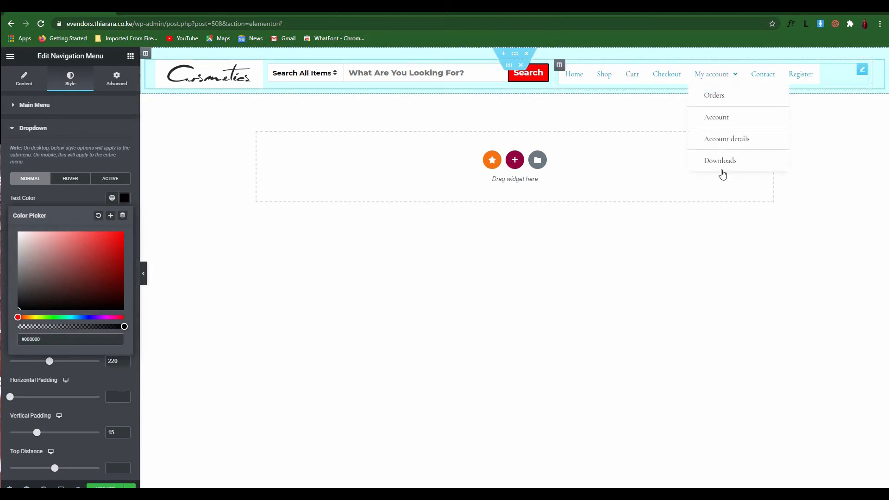
{"action": "left_click", "coordinate": [59, 200]}
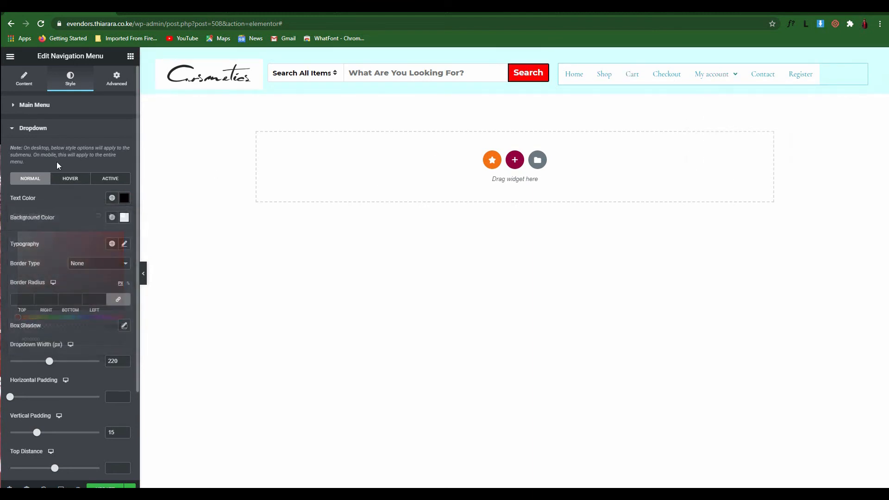
- Set the normal text color of the main menu items to black
{"action": "left_click", "coordinate": [44, 130]}
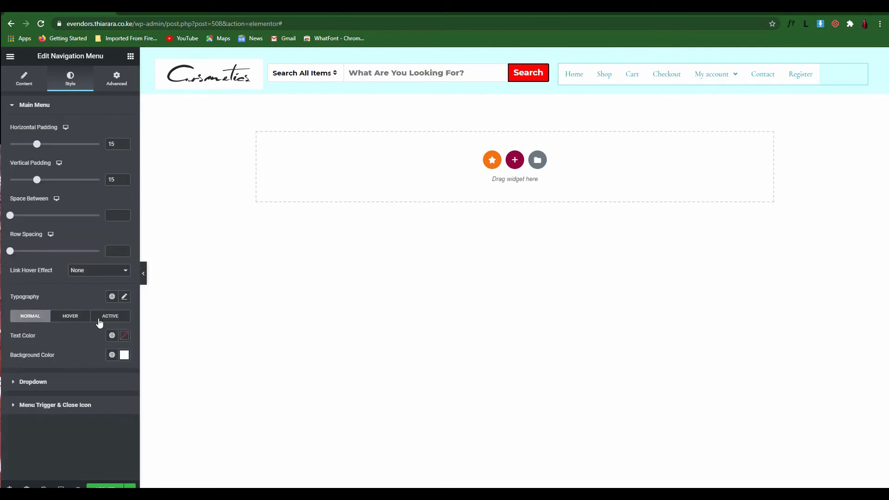
{"action": "left_click", "coordinate": [124, 335]}
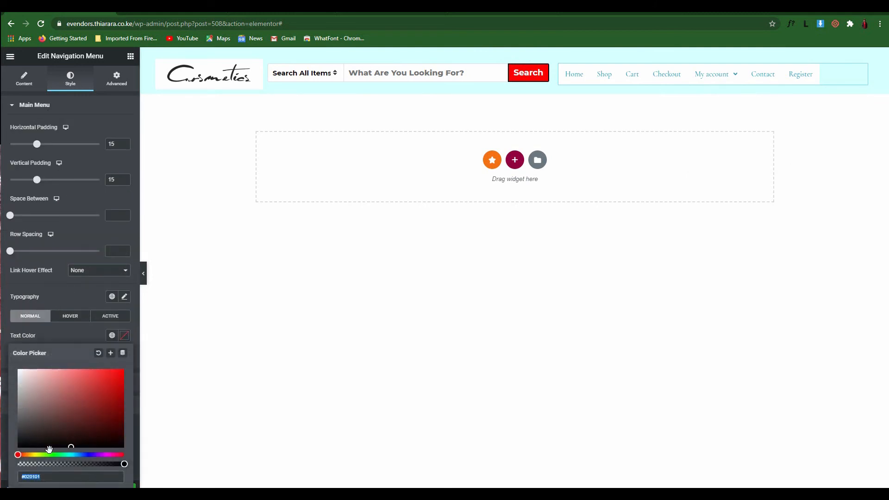
{"action": "type", "text": "#b"}
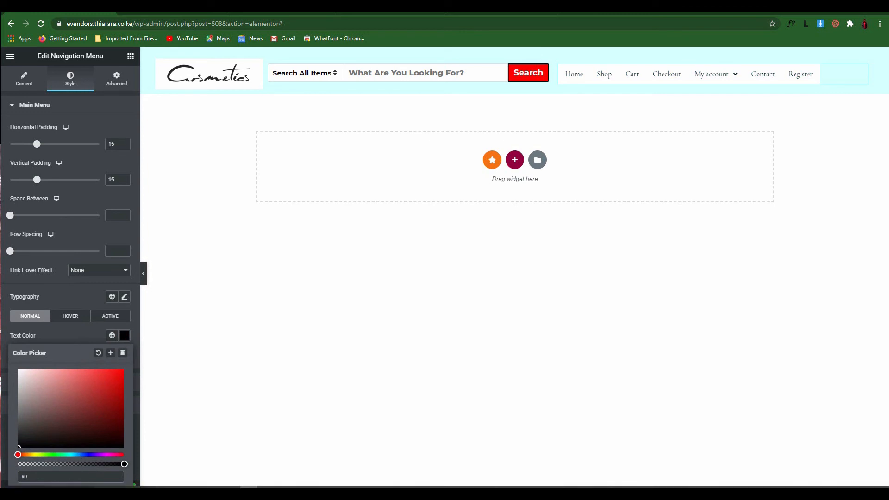
{"action": "left_click", "coordinate": [83, 288]}
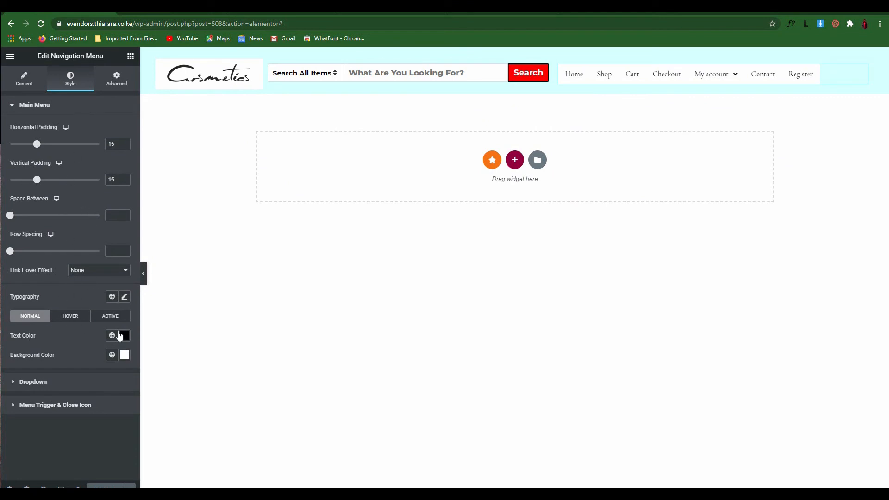
- Style the main menu typography with the Montserrat font, a size of 15 px and a weight of 900
{"action": "left_click", "coordinate": [125, 297]}
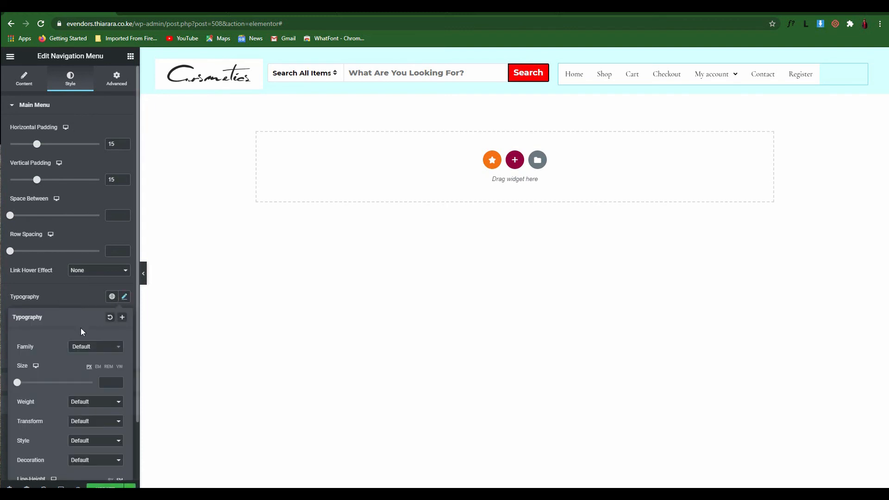
{"action": "left_click", "coordinate": [89, 354]}
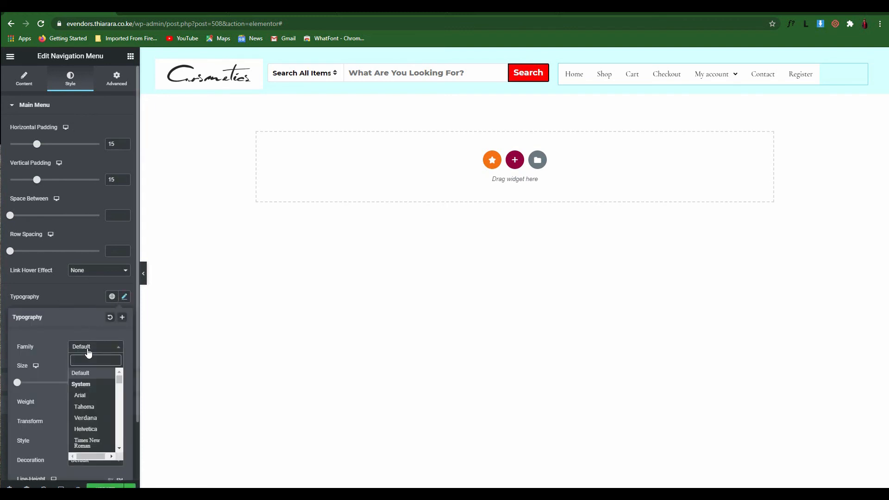
{"action": "type", "text": "MONT"}
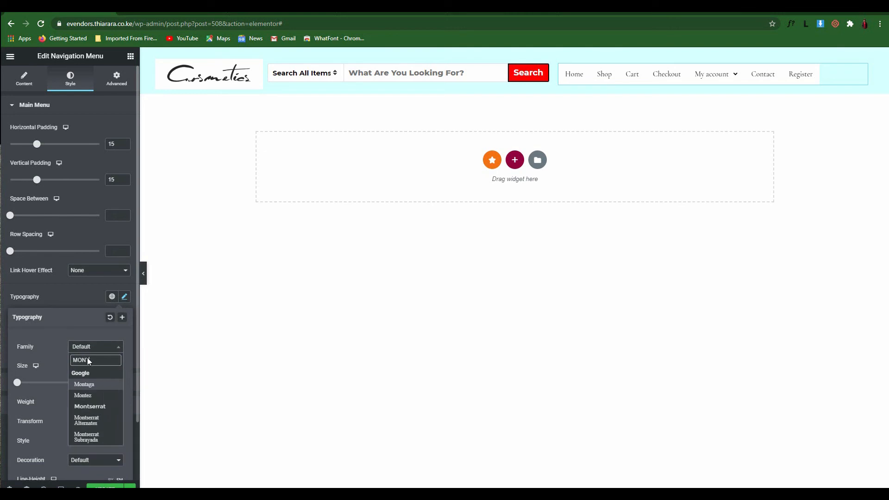
{"action": "left_click", "coordinate": [95, 406]}
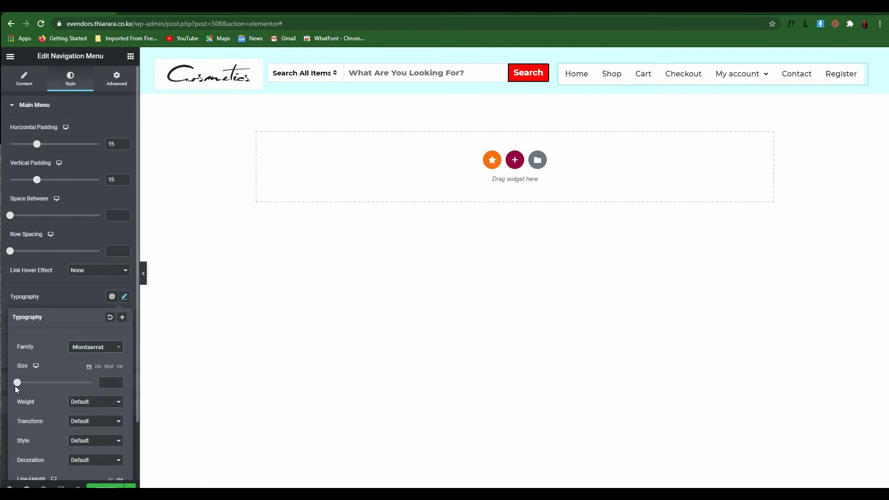
{"action": "left_click_drag", "start_coordinate": [17, 382], "coordinate": [23, 382]}
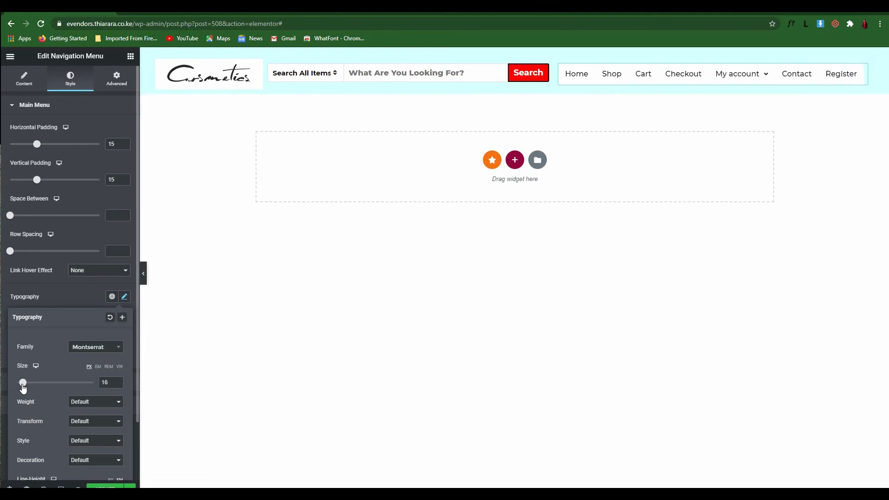
{"action": "left_click", "coordinate": [91, 410]}
{"action": "left_click", "coordinate": [79, 468]}
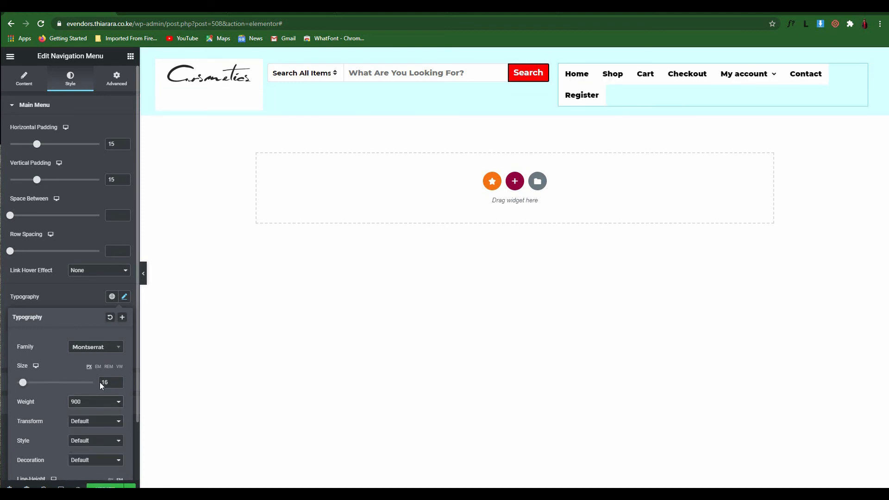
{"action": "left_click_drag", "start_coordinate": [109, 383], "coordinate": [107, 386]}
{"action": "type", "text": "5"}
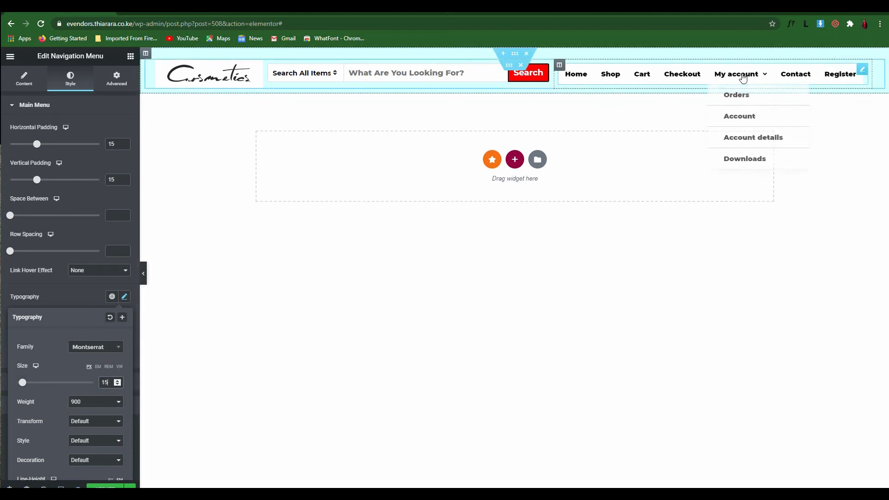
{"action": "left_click", "coordinate": [46, 299]}
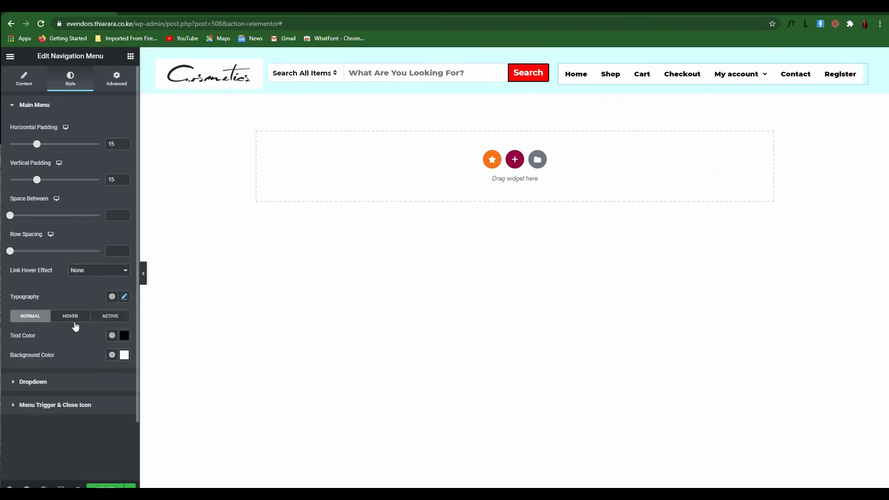
- Set the hover text color of the main menu items to red #ED0C0C
{"action": "left_click", "coordinate": [73, 318]}
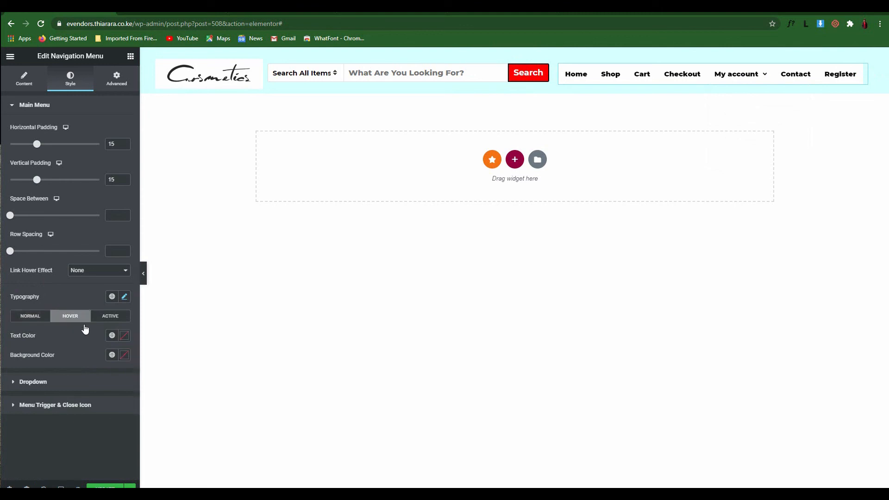
{"action": "left_click", "coordinate": [124, 335]}
{"action": "left_click", "coordinate": [118, 372]}
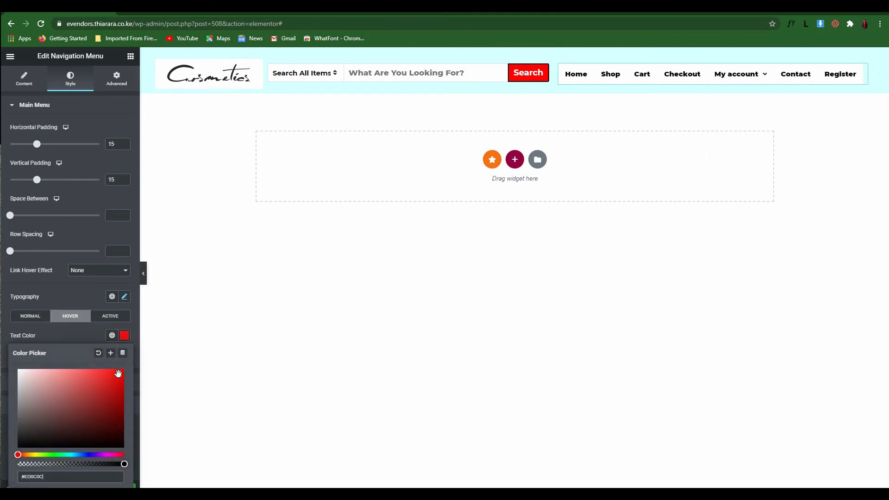
{"action": "left_click", "coordinate": [65, 338]}
- Set the hover background color of the main menu items to green #2BEE09, trying near-white #FFFEFE first
{"action": "left_click", "coordinate": [124, 355]}
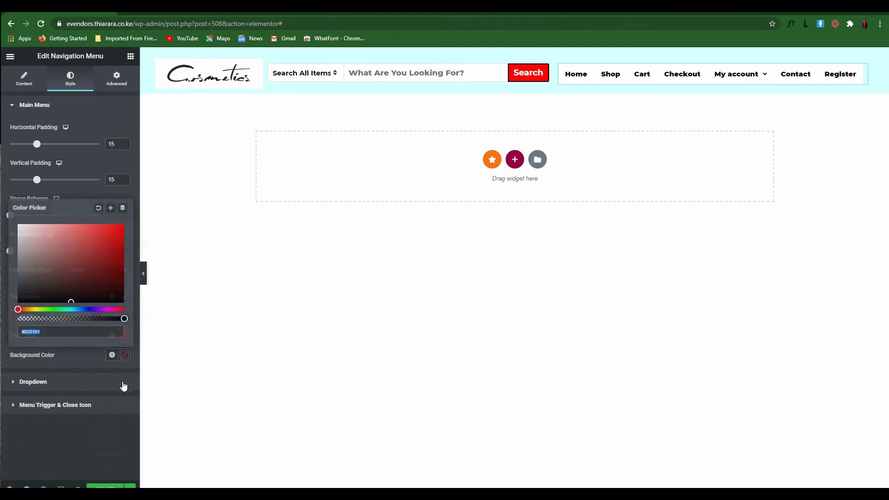
{"action": "left_click", "coordinate": [36, 284]}
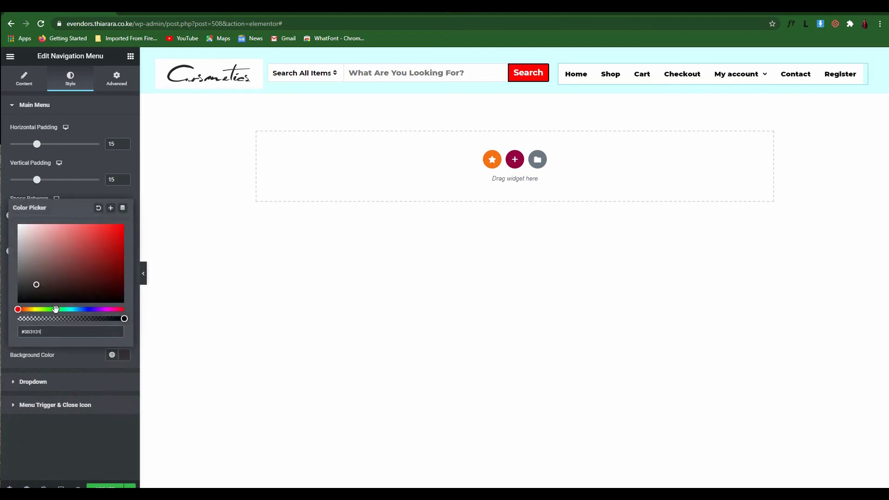
{"action": "left_click_drag", "start_coordinate": [38, 270], "coordinate": [18, 216]}
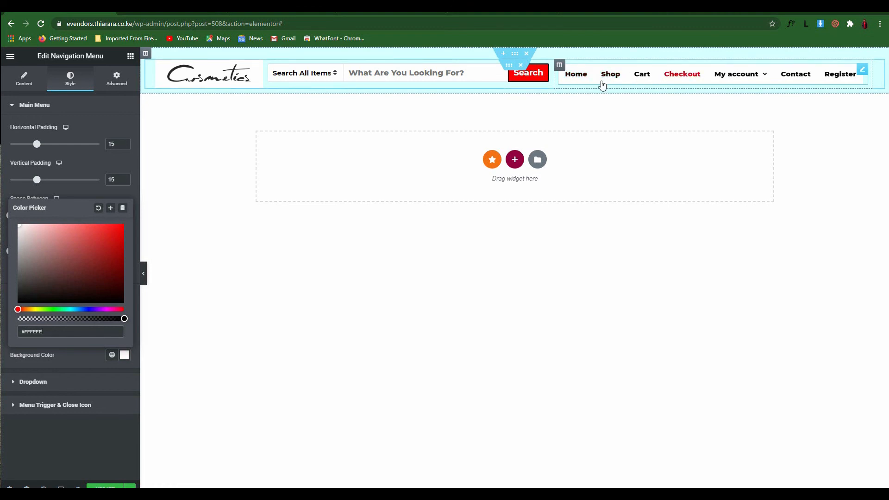
{"action": "left_click", "coordinate": [50, 309]}
{"action": "left_click_drag", "start_coordinate": [70, 257], "coordinate": [120, 229]}
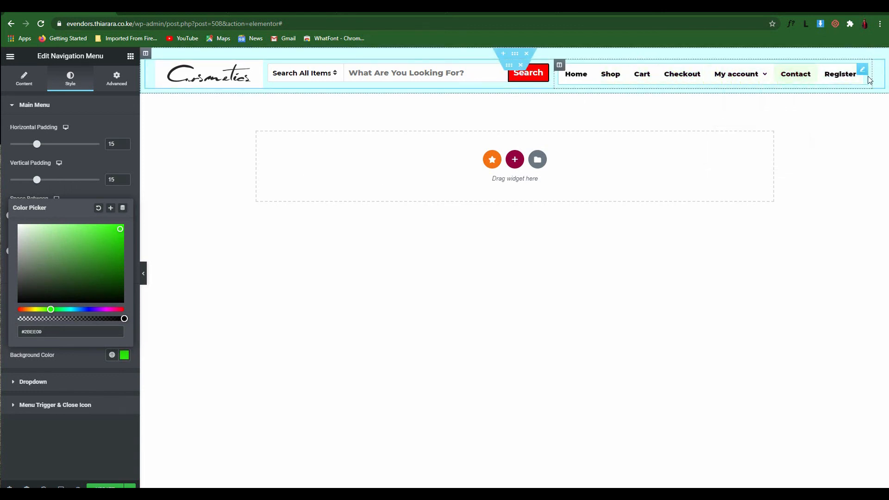
{"action": "mouse_move", "coordinate": [736, 74]}
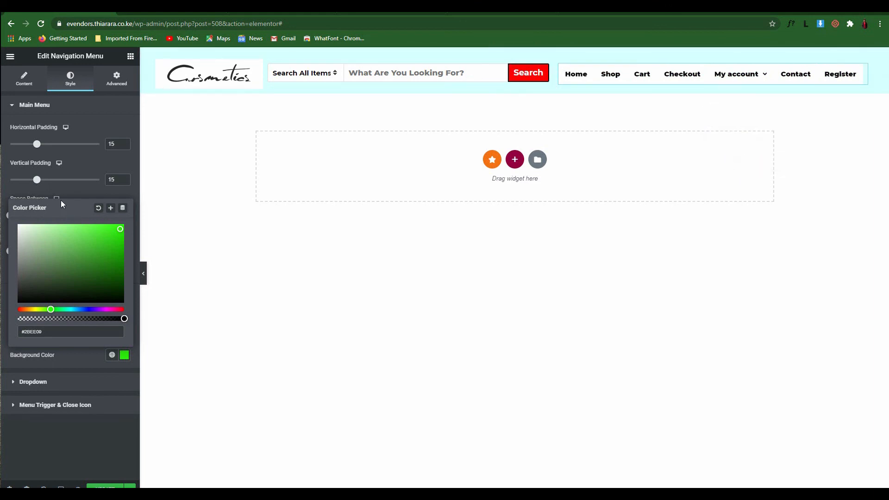
{"action": "left_click", "coordinate": [48, 466]}
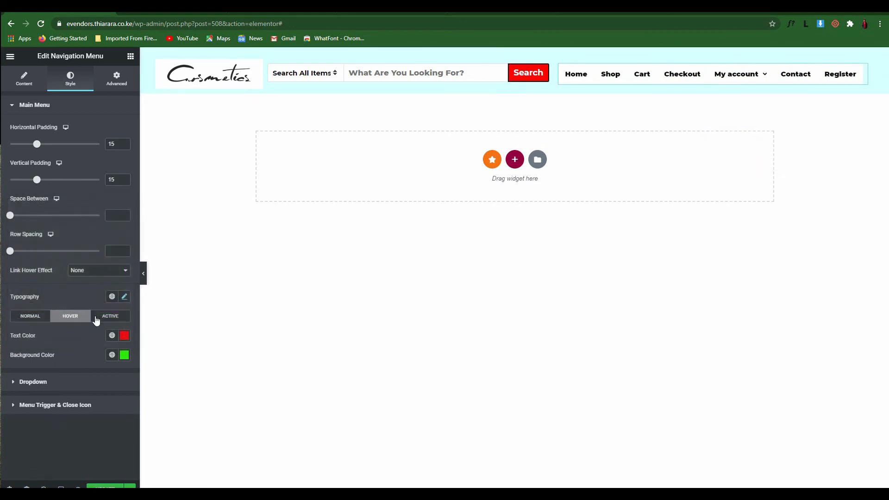
- Set the active text color of the main menu items to bright green
{"action": "left_click", "coordinate": [114, 316]}
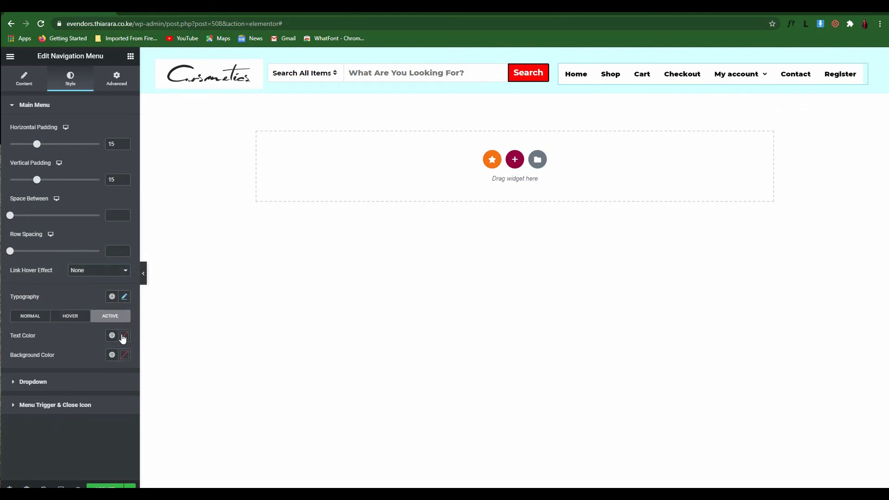
{"action": "left_click", "coordinate": [124, 336]}
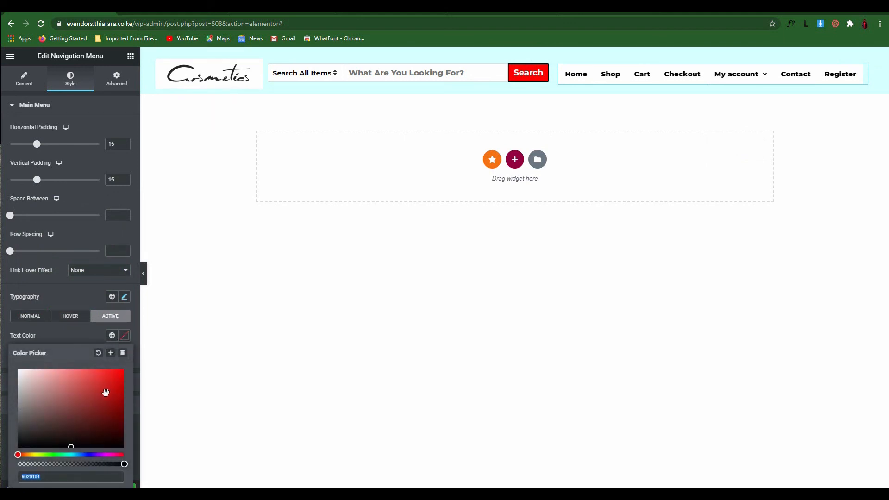
{"action": "left_click", "coordinate": [51, 455]}
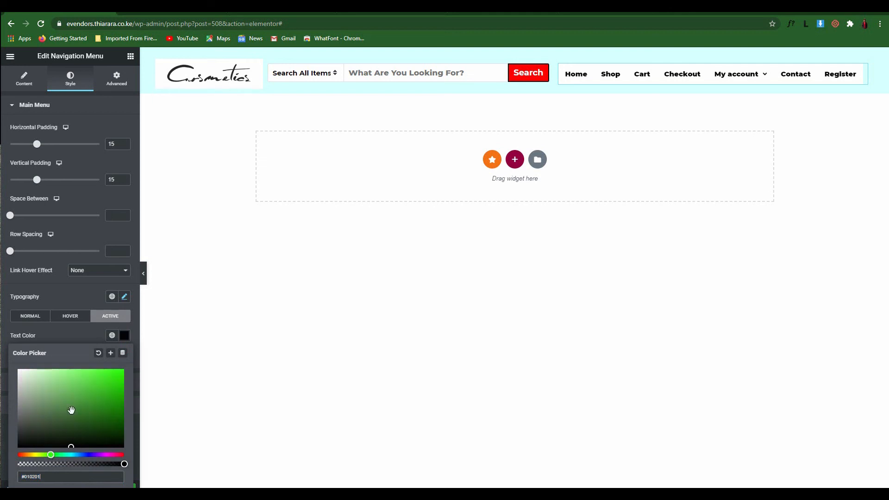
{"action": "left_click", "coordinate": [98, 392]}
{"action": "left_click", "coordinate": [93, 334]}
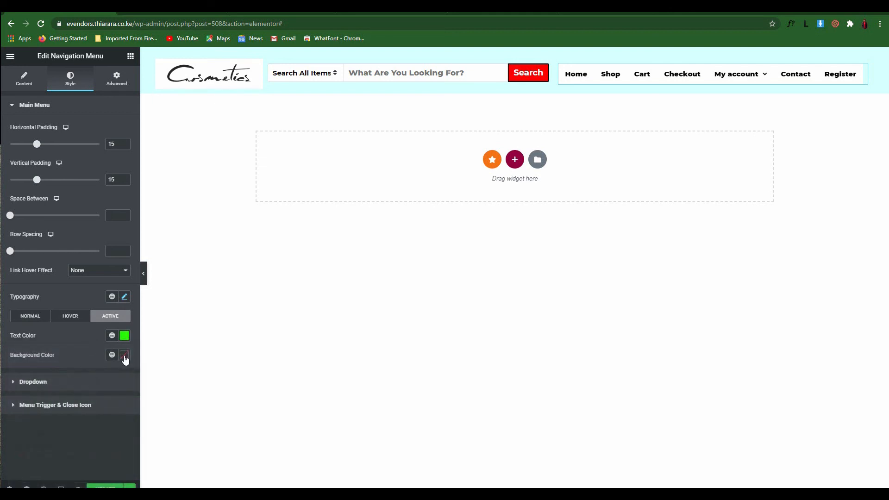
- Set the active background color of the main menu items to red #F41010 and update the header template to check it on the live site
{"action": "left_click", "coordinate": [125, 360]}
{"action": "left_click_drag", "start_coordinate": [87, 290], "coordinate": [117, 227]}
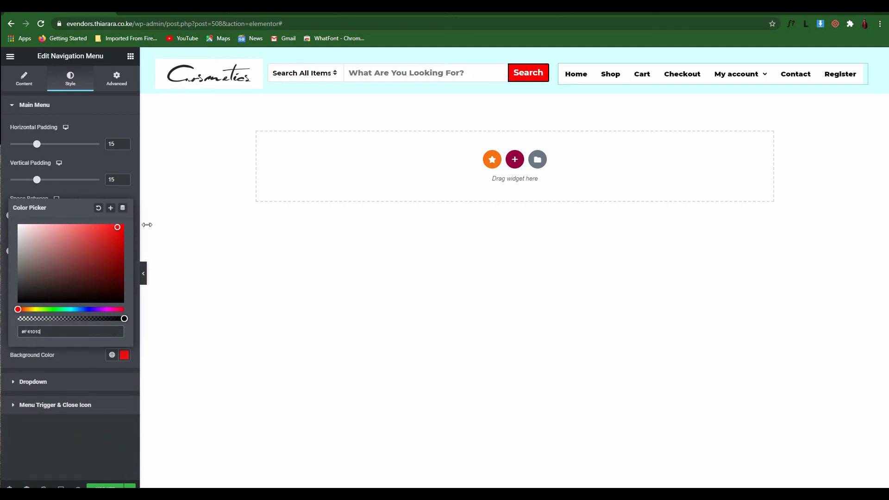
{"action": "left_click", "coordinate": [107, 489]}
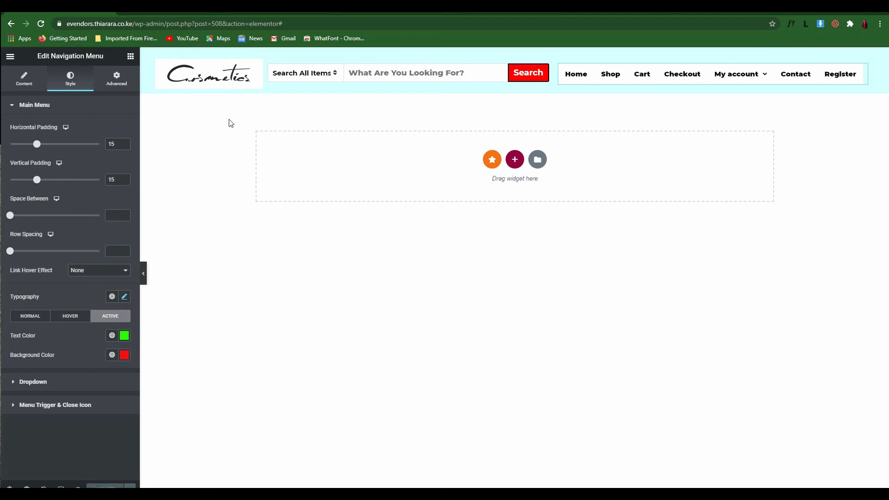
{"action": "left_click", "coordinate": [189, 13]}
- Set the active text color of the main menu items to white #FFFFFF
{"action": "left_click", "coordinate": [125, 340]}
{"action": "left_click_drag", "start_coordinate": [52, 382], "coordinate": [9, 350]}
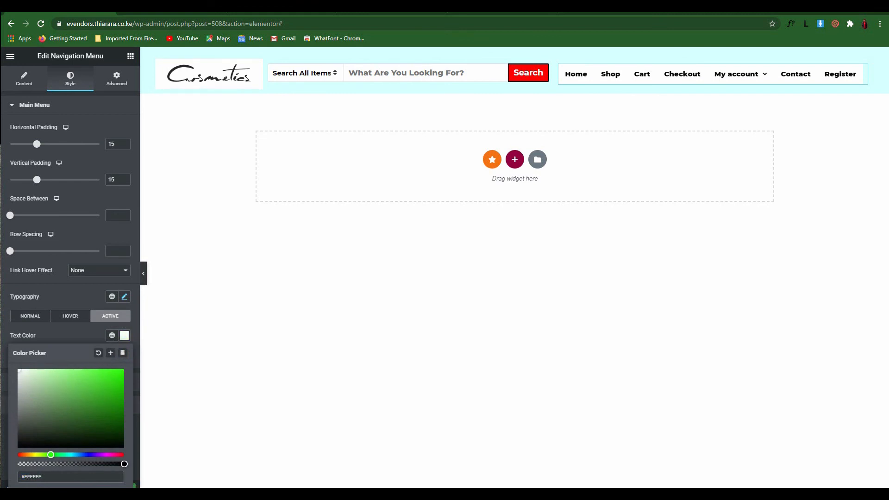
{"action": "left_click", "coordinate": [6, 351]}
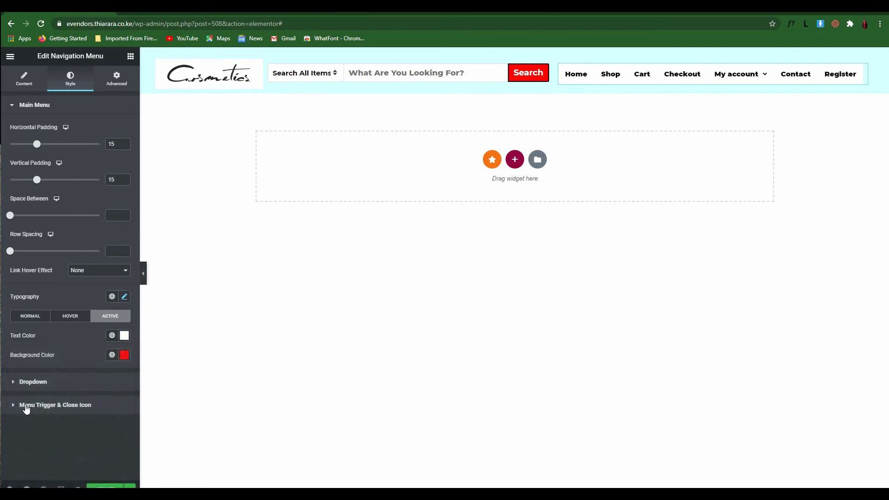
- Update the header template and reload the live home page to check the active menu item
{"action": "left_click", "coordinate": [106, 487]}
{"action": "left_click", "coordinate": [163, 13]}
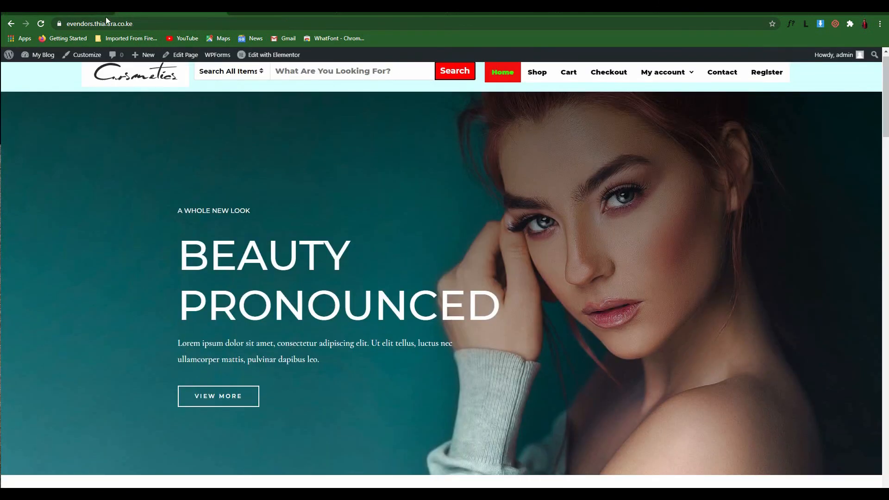
{"action": "left_click", "coordinate": [44, 26]}
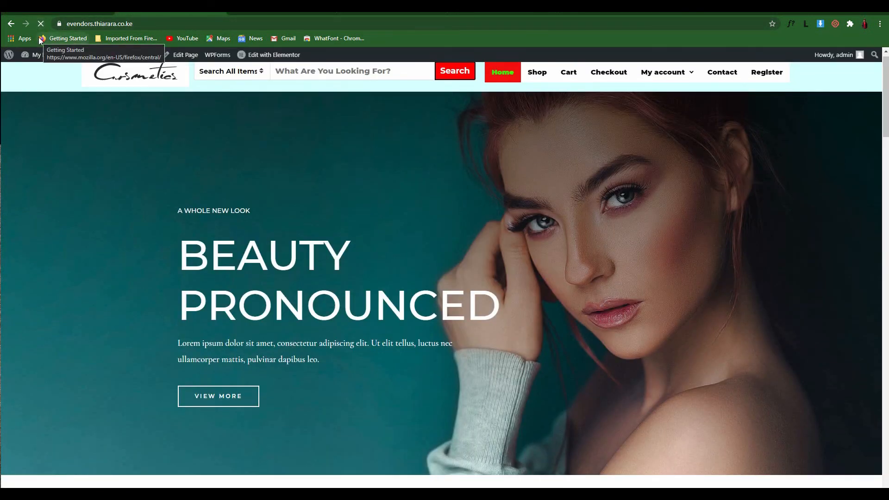